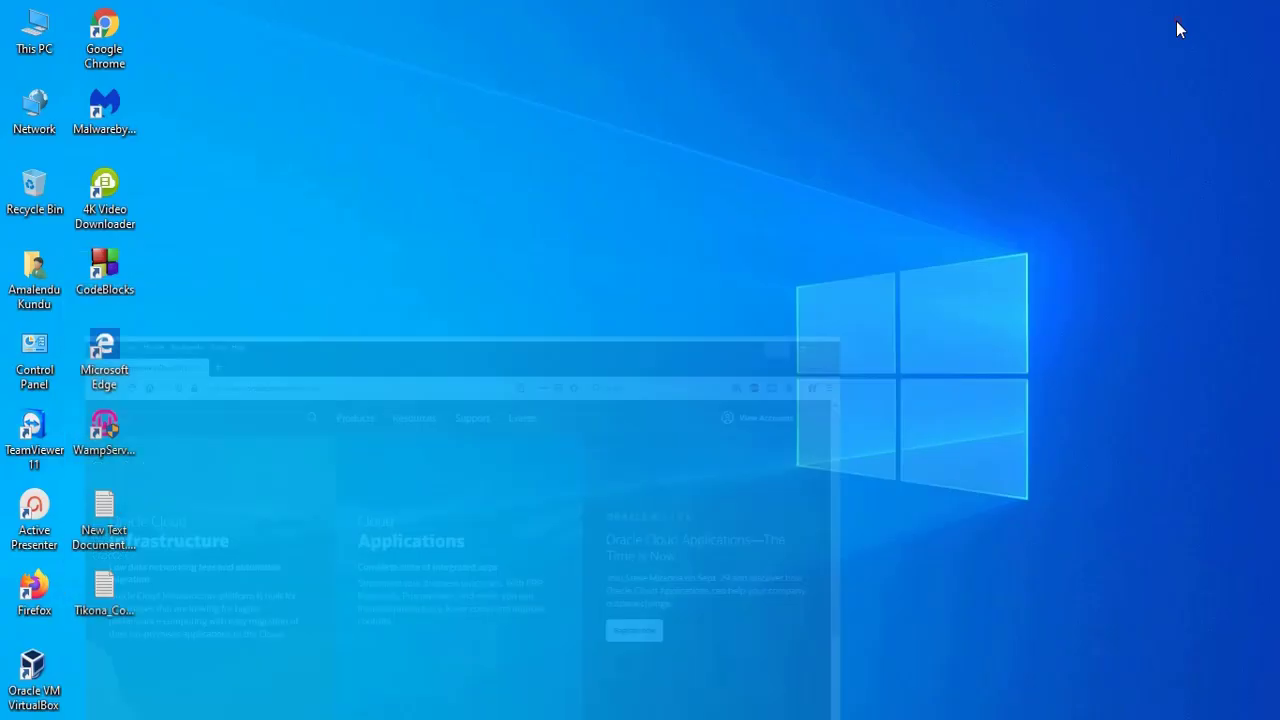
- Bring the Oracle page back up in Firefox and select its current address
left_click(1176, 20)
key("alt+Tab")
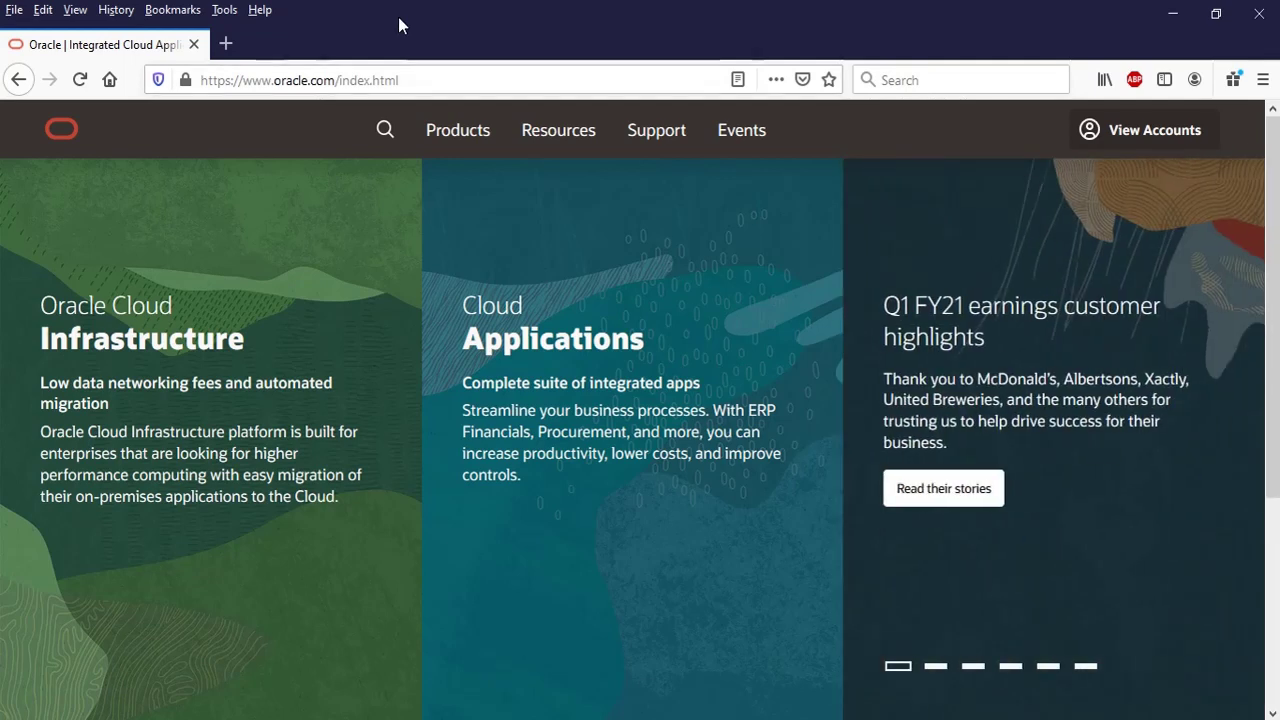
left_click(423, 73)
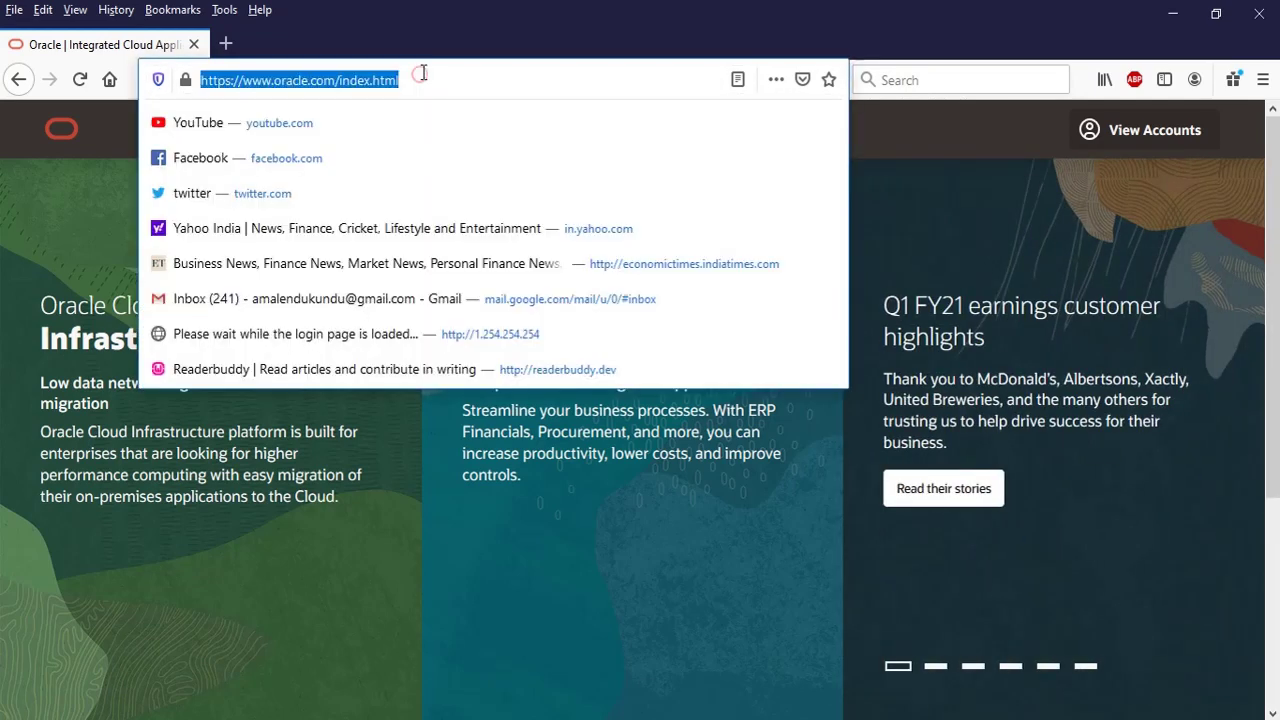
left_click(291, 80)
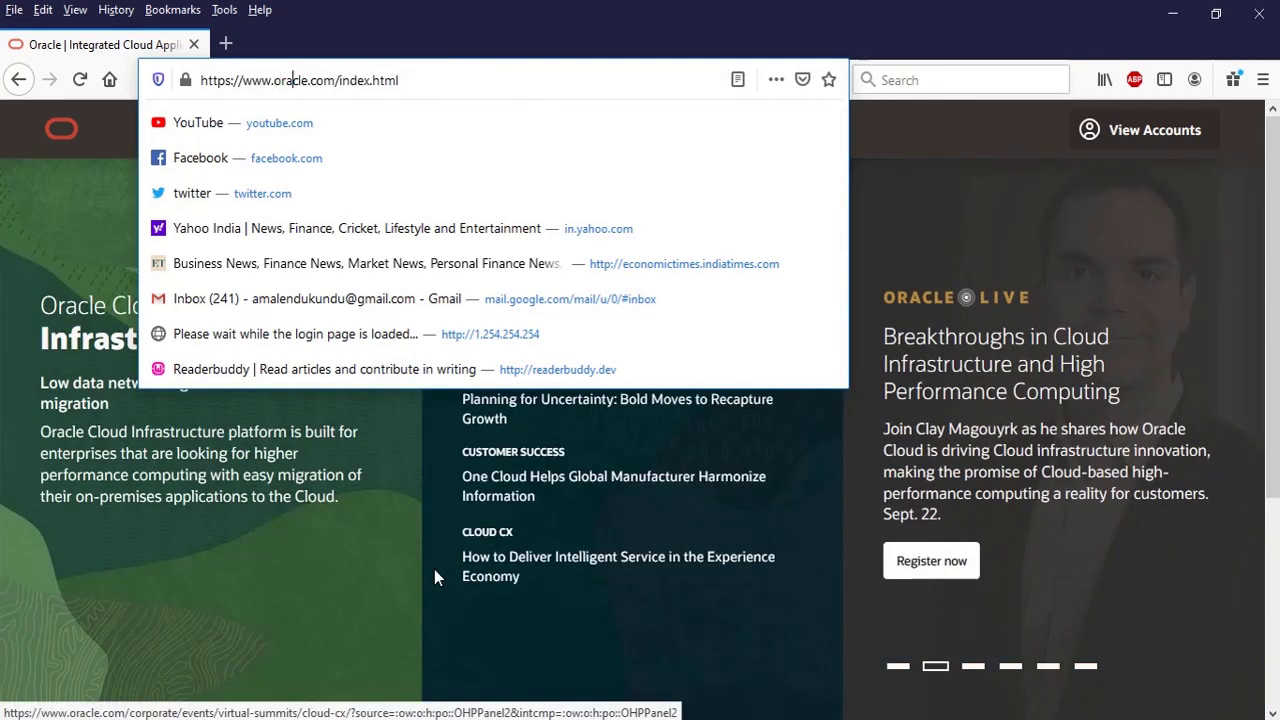
scroll(500, 540, "down", 5)
left_click(343, 14)
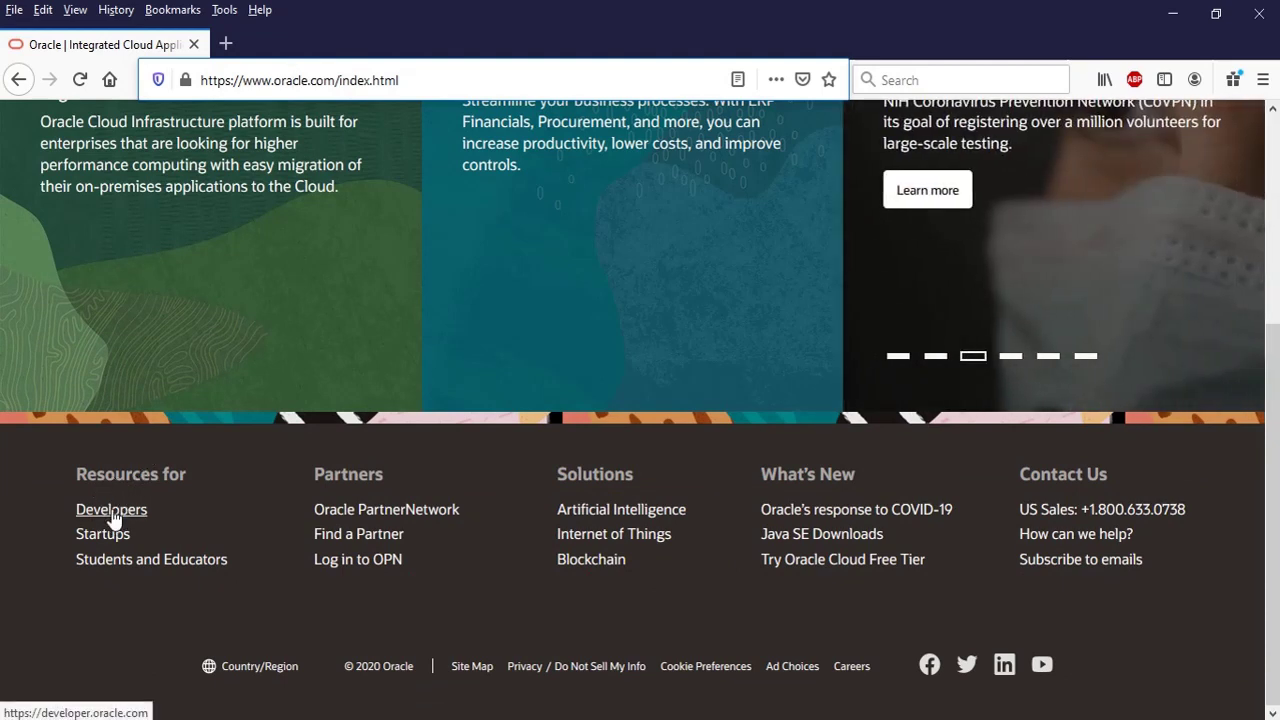
- Open the Oracle Developers portal from the page footer
left_click(112, 512)
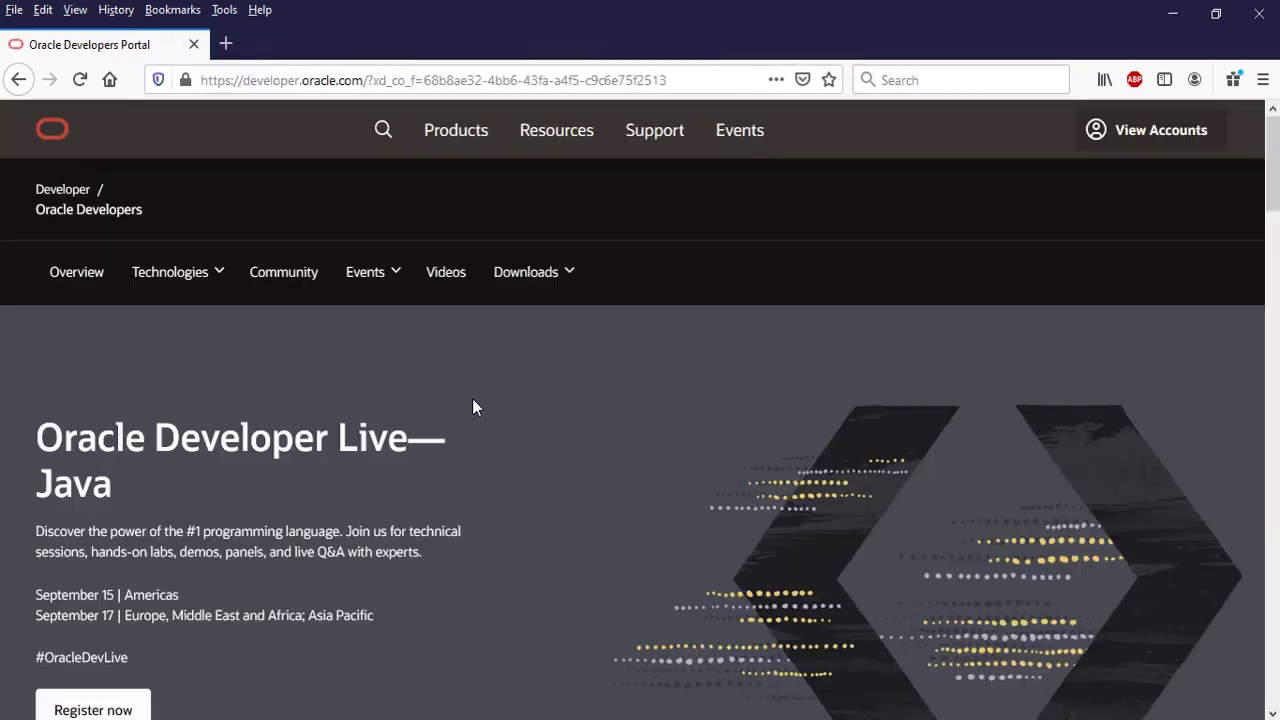
scroll(472, 400, "down", 7)
scroll(412, 440, "down", 5)
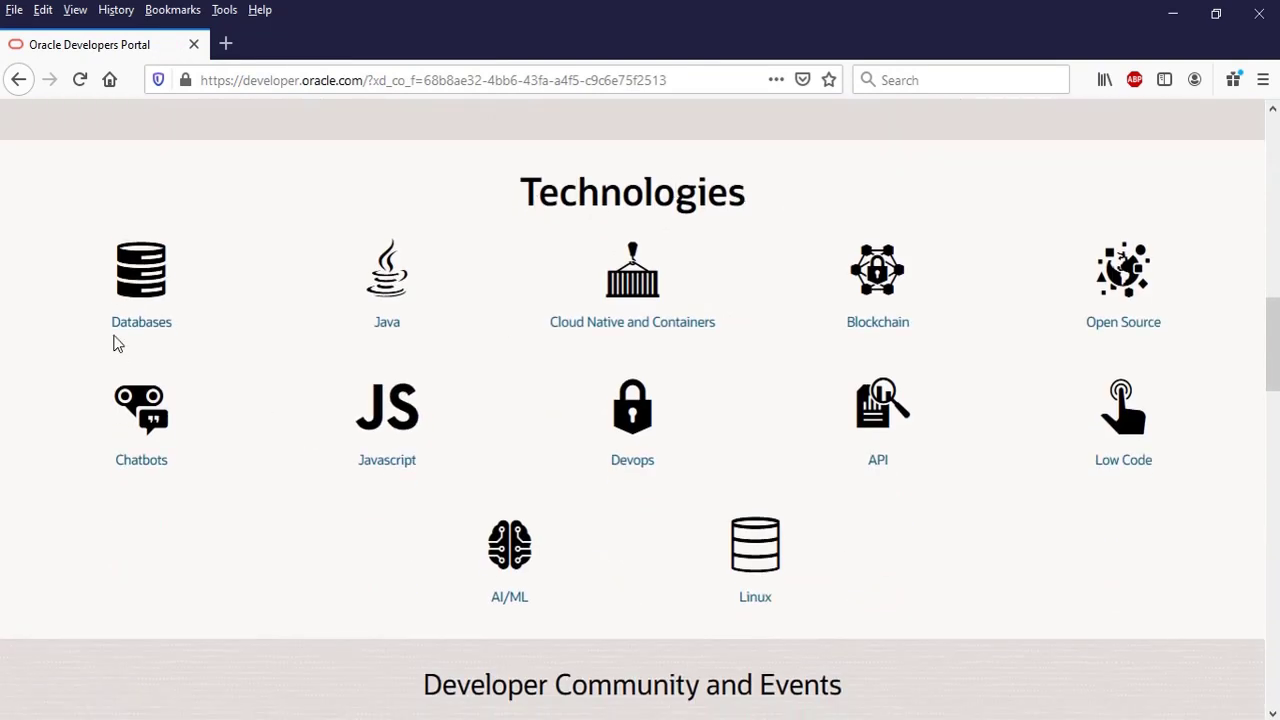
scroll(371, 347, "up", 5)
scroll(371, 347, "up", 5)
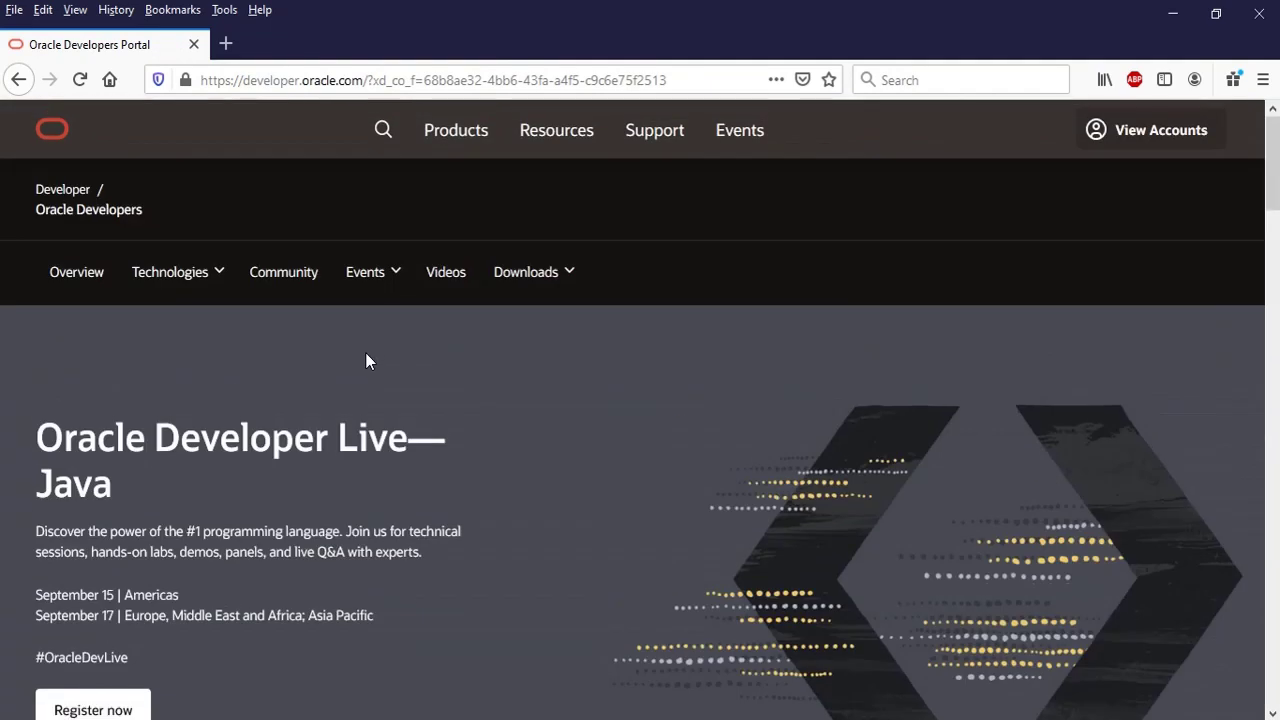
- Go to Technologies > Databases and scroll down to the Downloads section
left_click(218, 277)
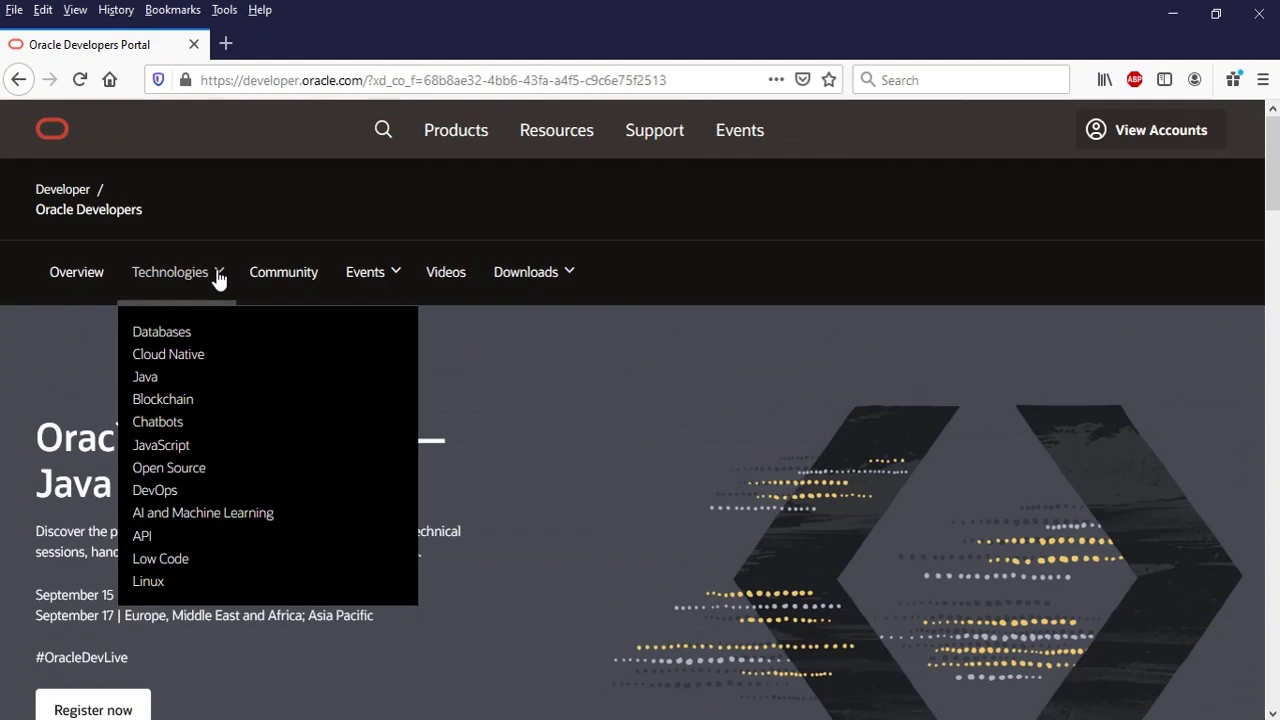
left_click(162, 333)
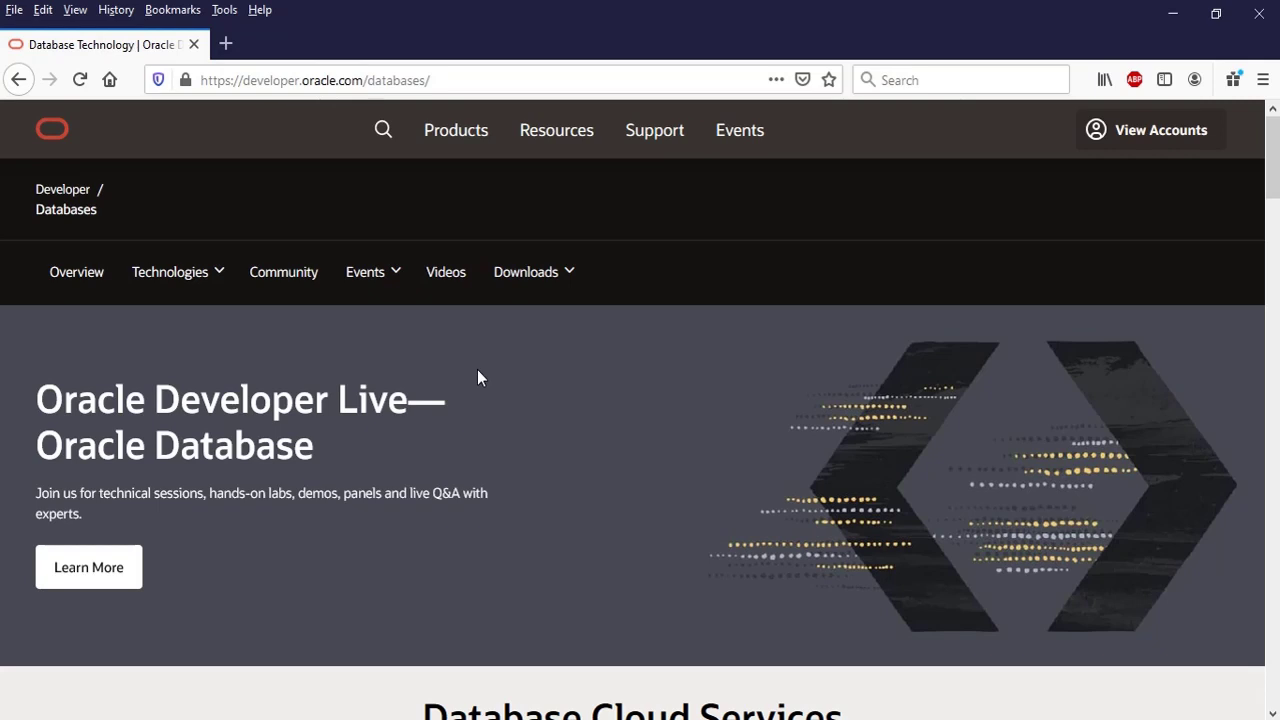
scroll(477, 378, "down", 3)
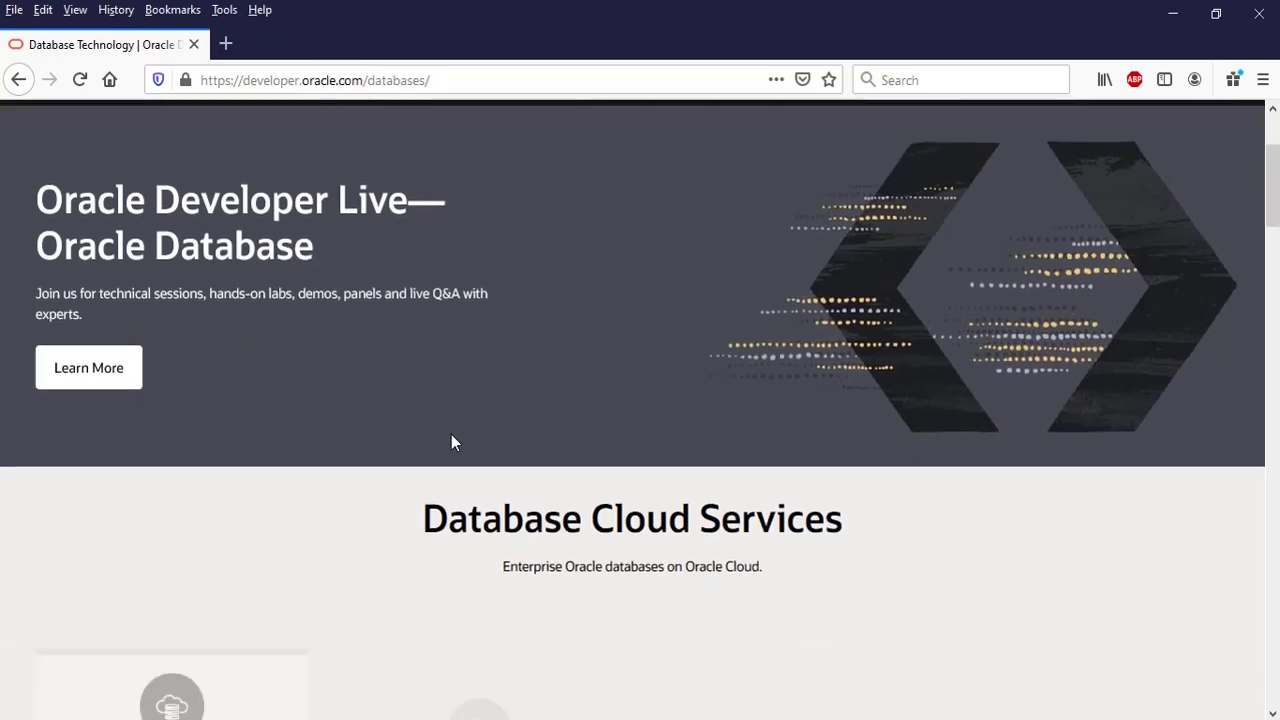
scroll(370, 450, "down", 5)
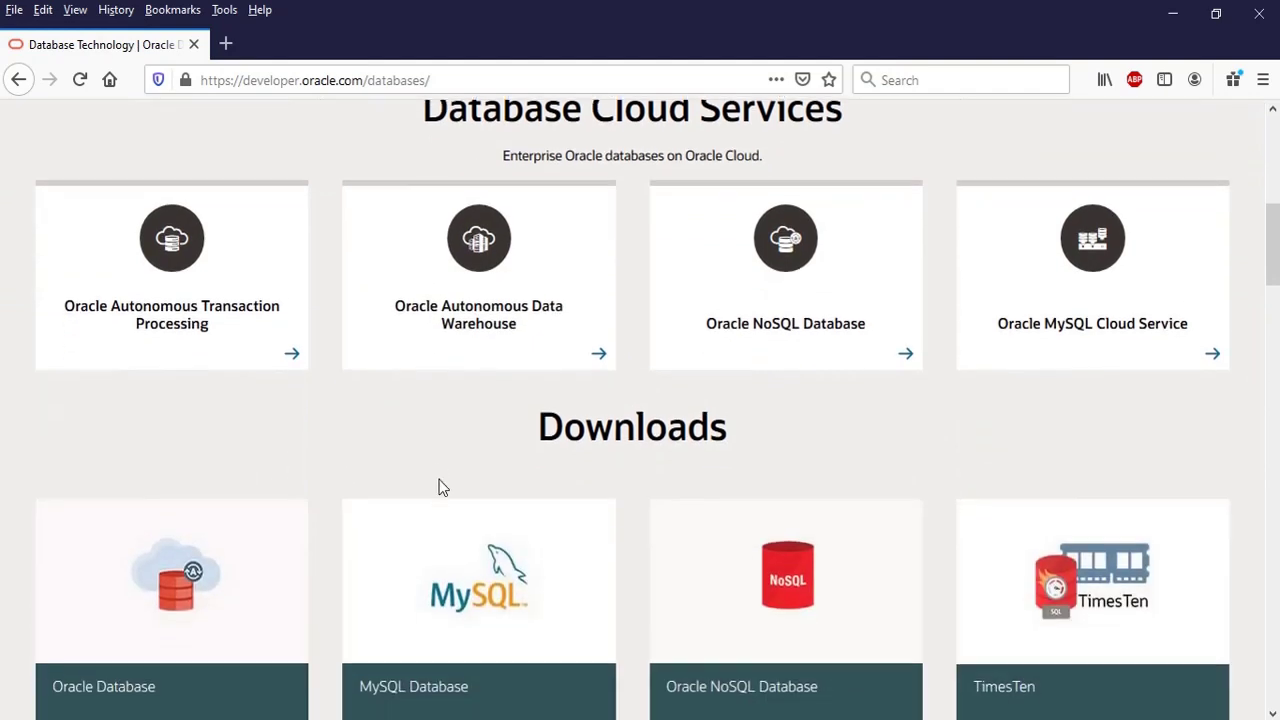
scroll(440, 488, "down", 4)
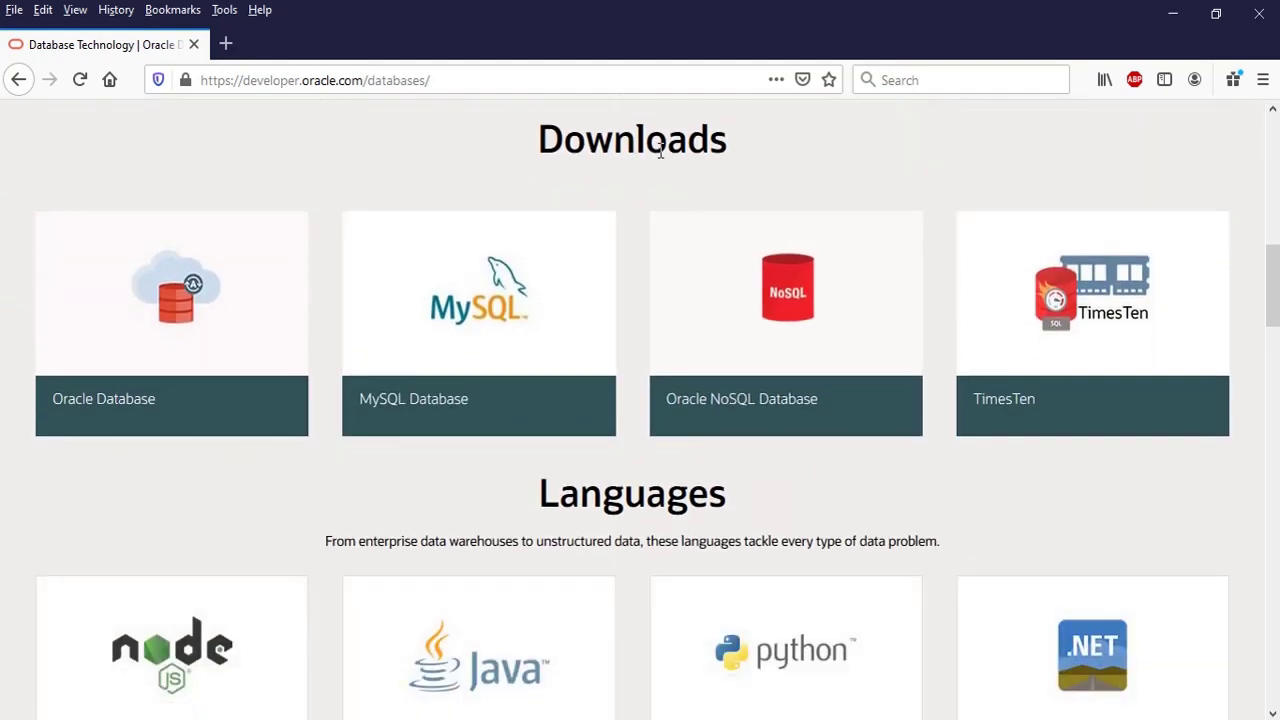
- Open the Oracle Database download card and scroll to the Express Edition 18c and 11g Release 2 links
left_click(116, 415)
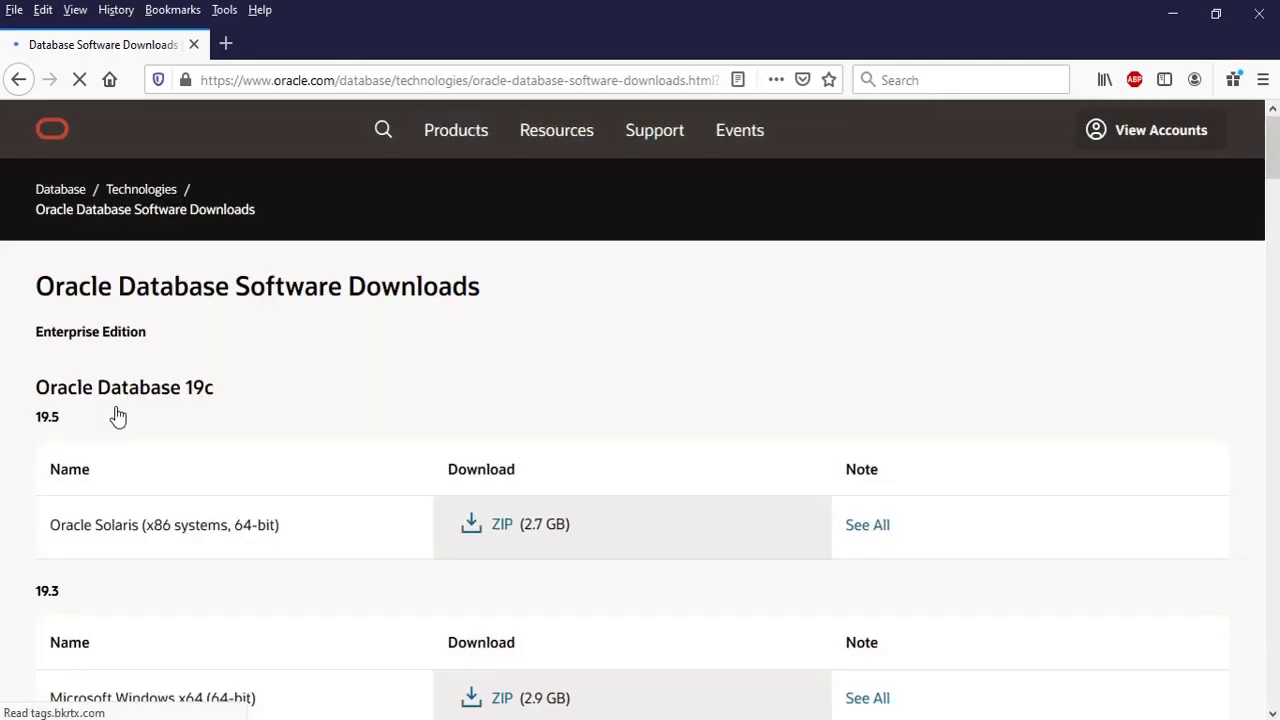
scroll(397, 458, "down", 8)
scroll(386, 523, "up", 8)
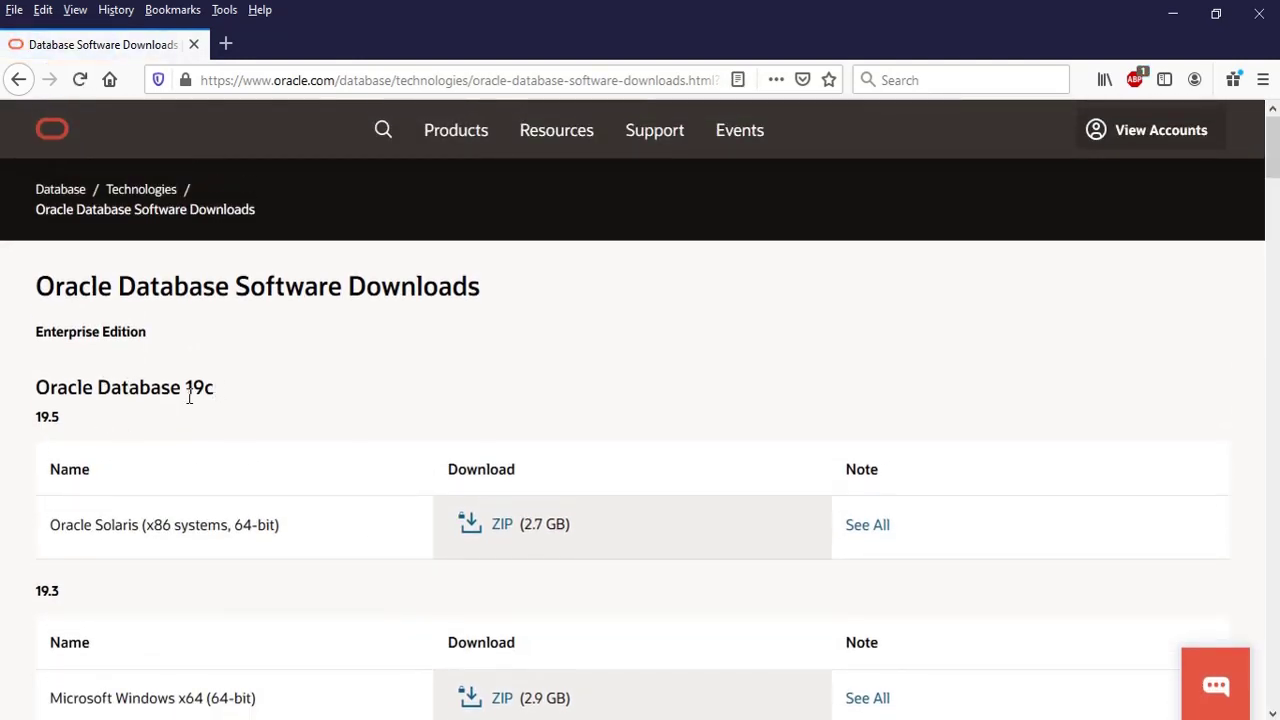
scroll(349, 605, "down", 5)
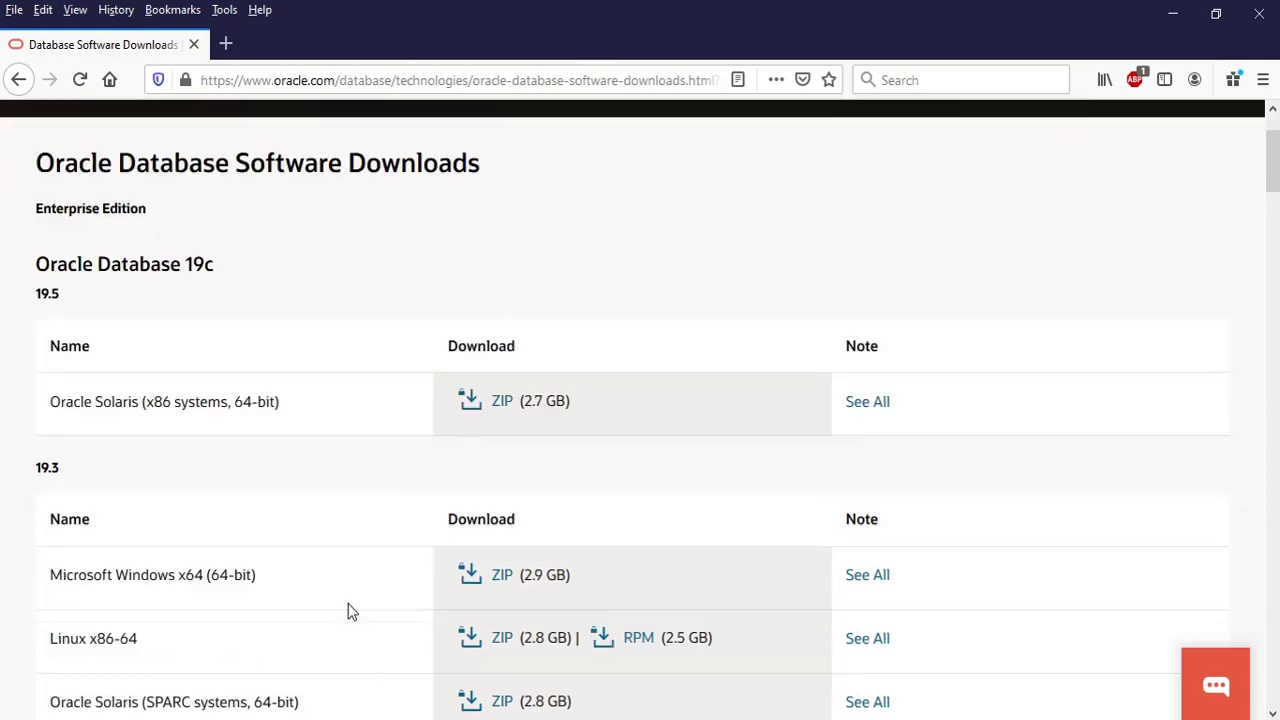
scroll(349, 593, "down", 10)
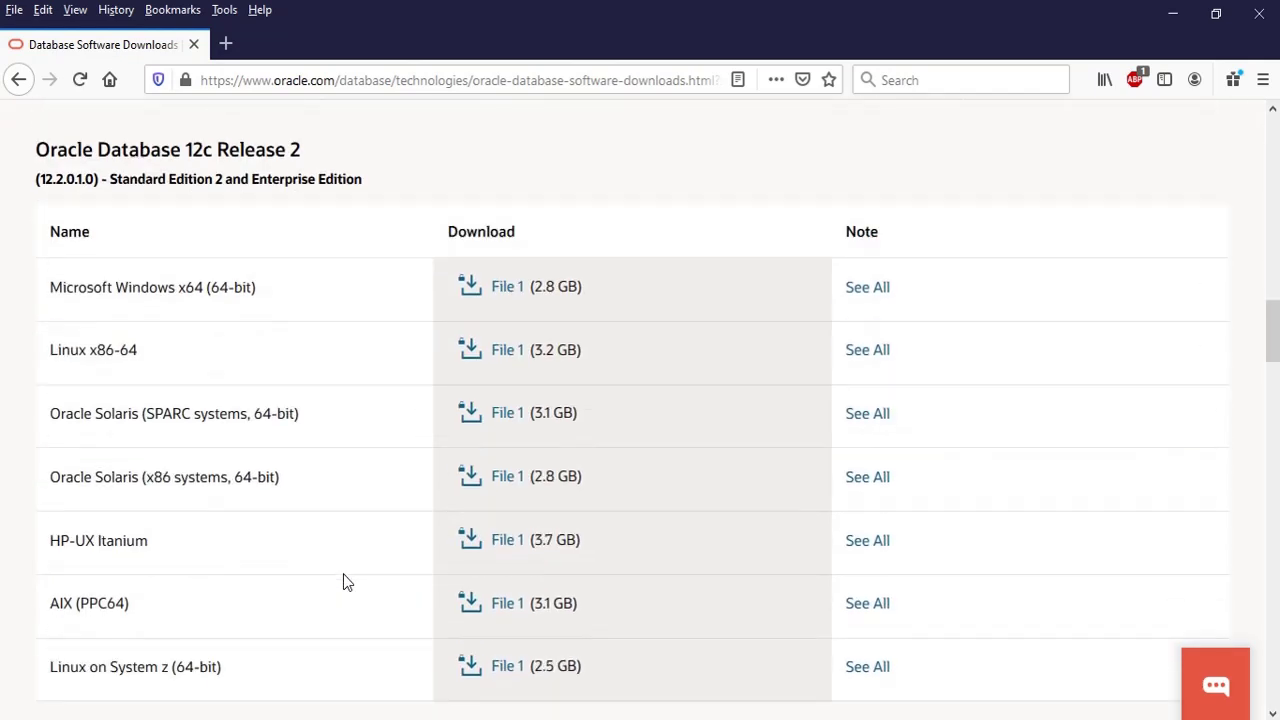
scroll(345, 582, "down", 10)
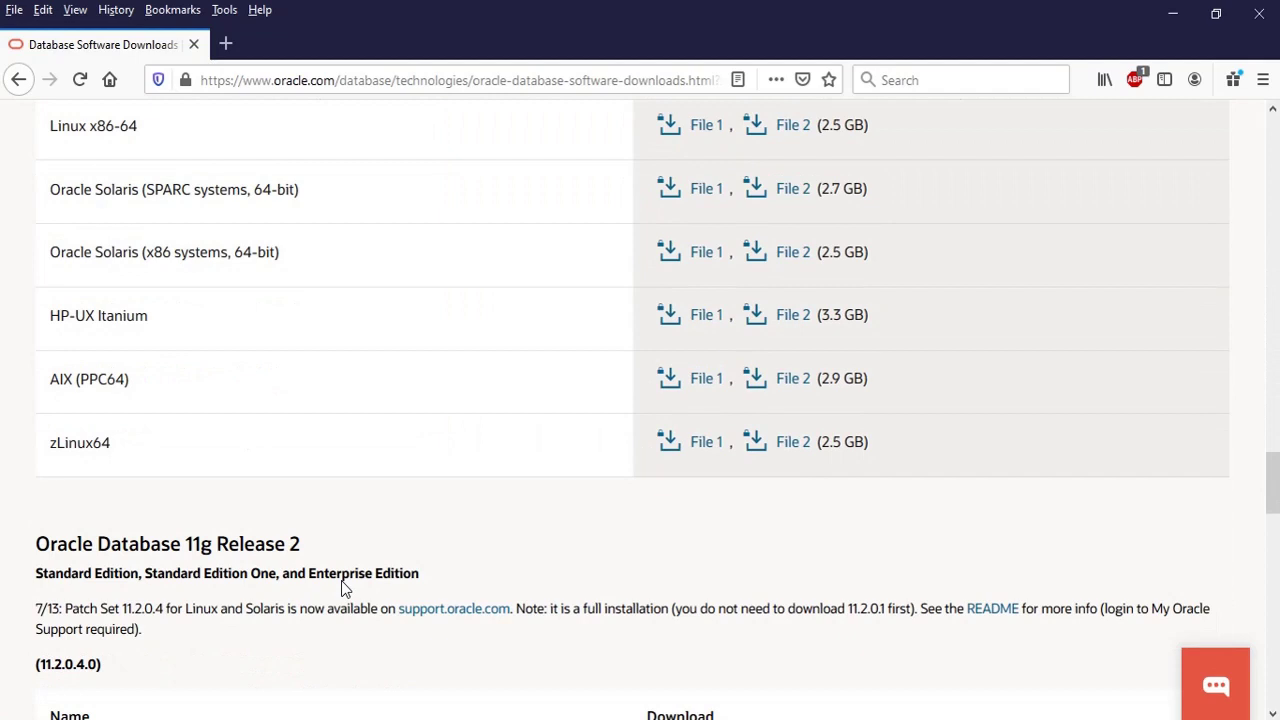
scroll(290, 495, "down", 3)
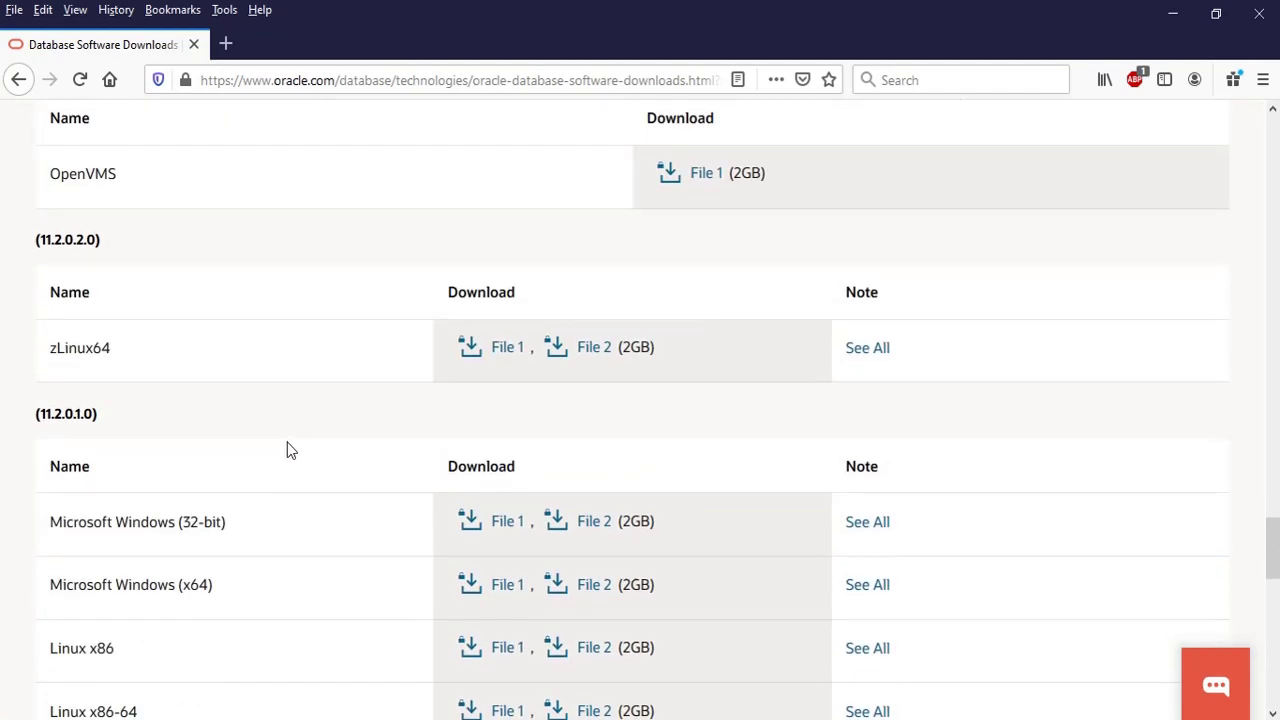
scroll(287, 463, "down", 7)
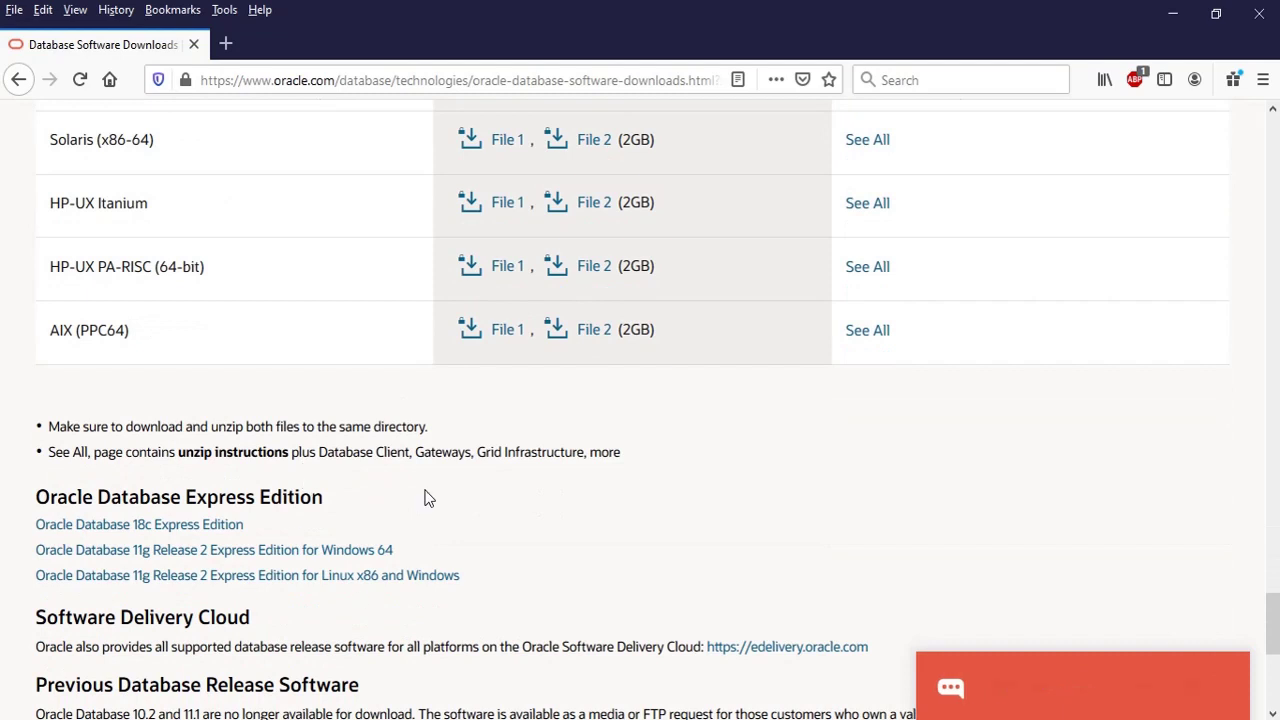
scroll(400, 490, "down", 2)
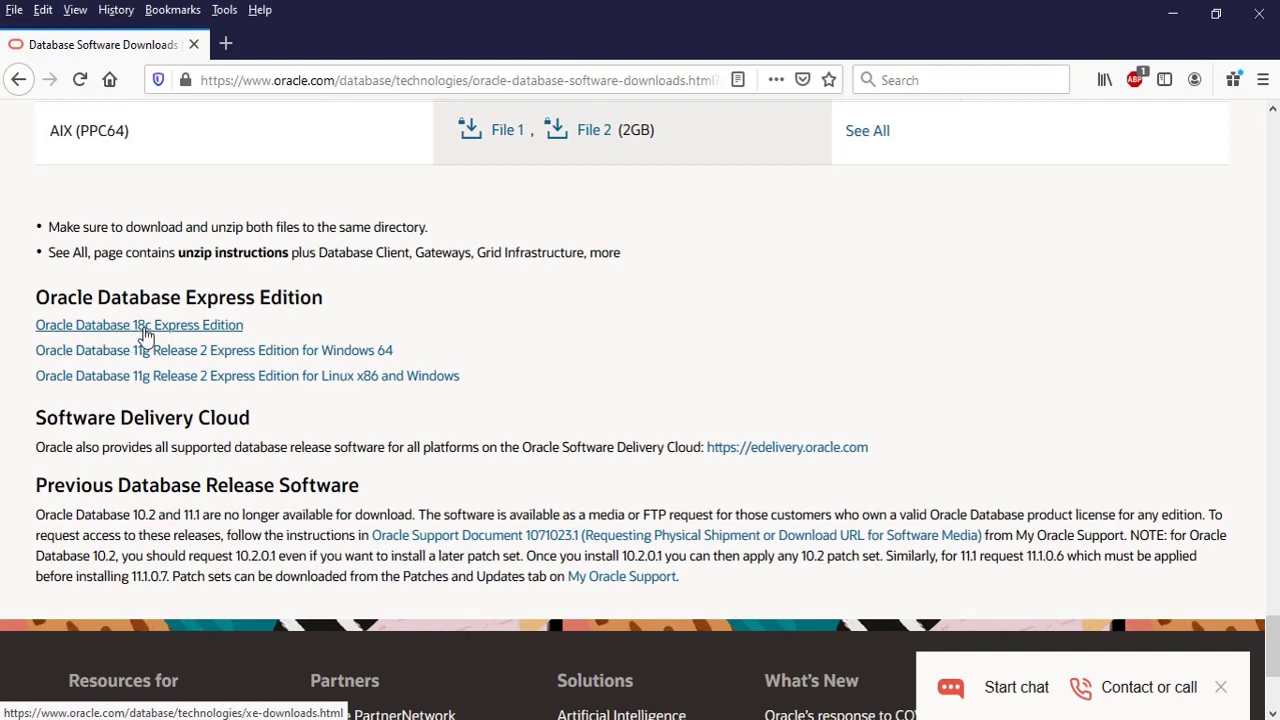
- Download 18c Express Edition for Windows x64, accepting the Oracle License Agreement
left_click(145, 333)
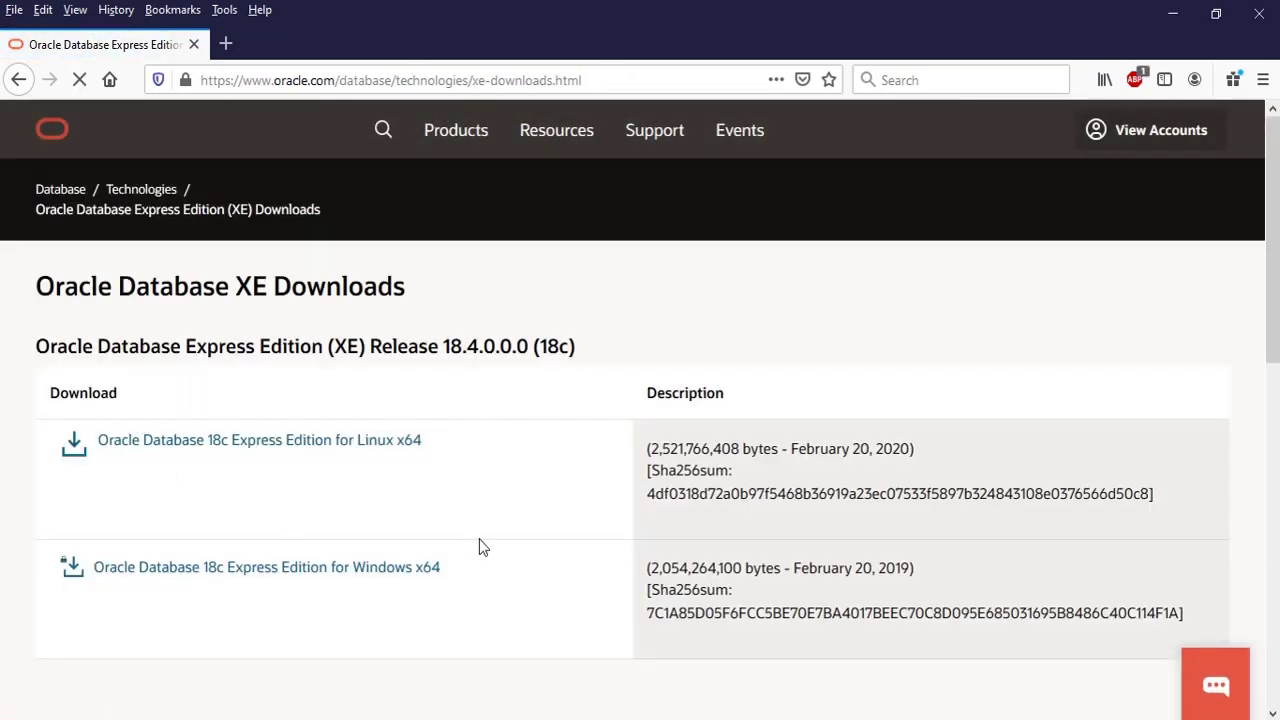
scroll(480, 543, "down", 2)
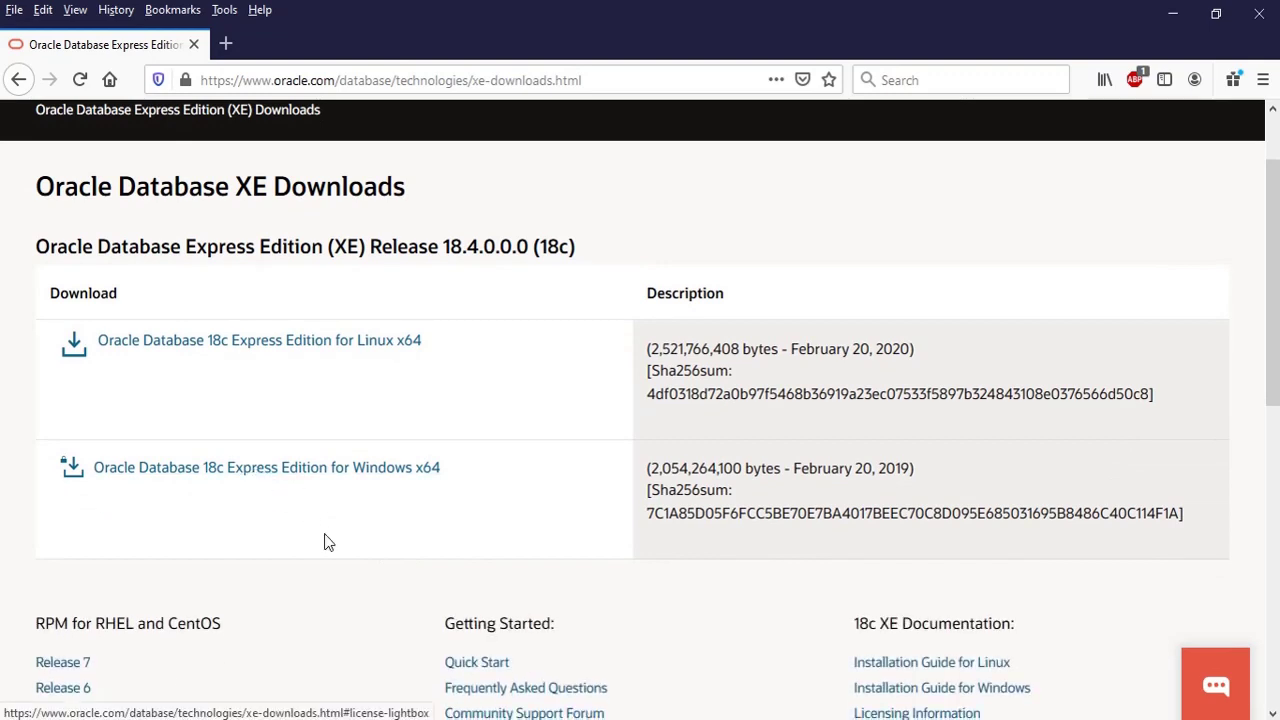
left_click(256, 474)
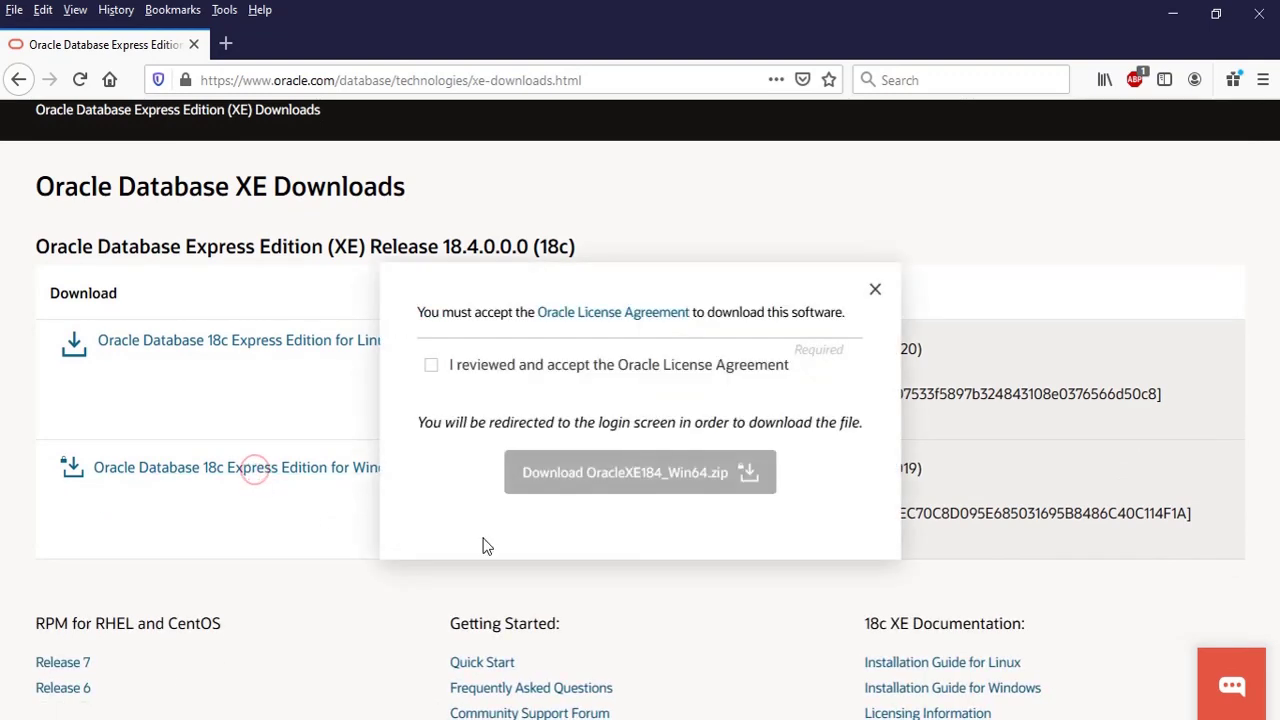
left_click(432, 366)
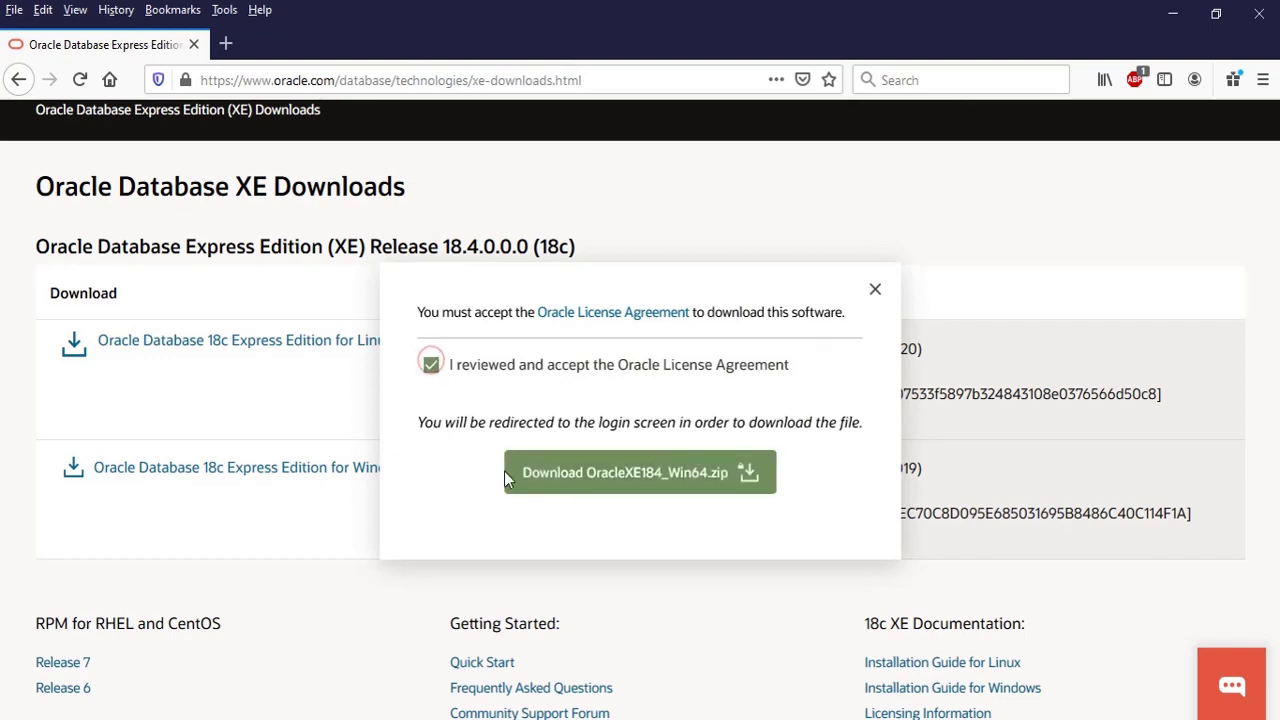
left_click(664, 478)
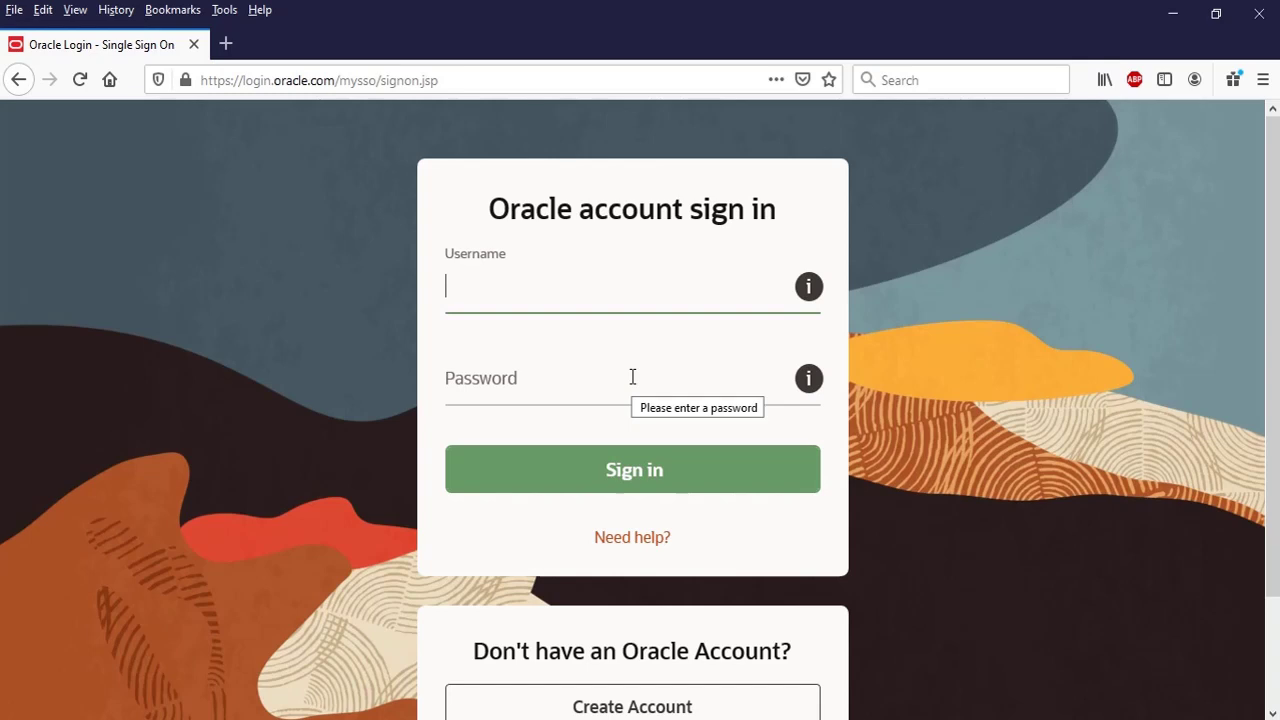
- Complete sign-in, confirm the download, then cancel saving OracleXE184_Win64.zip
type("a")
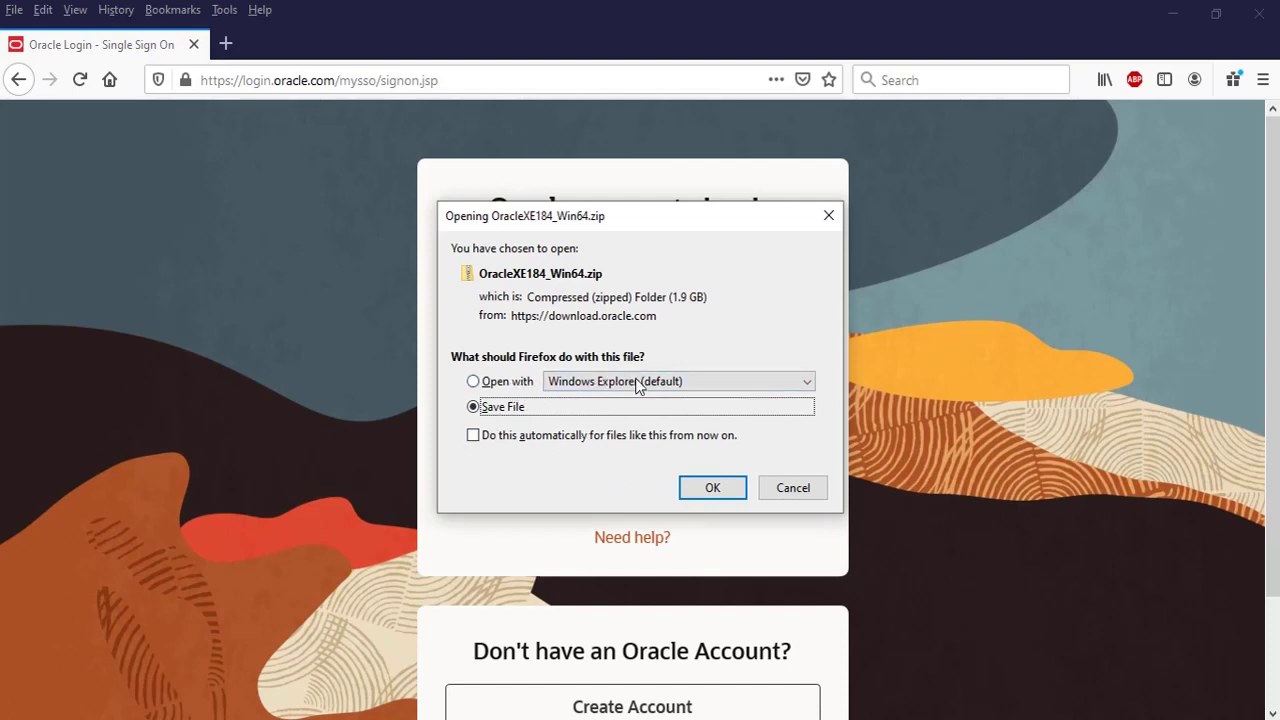
left_click(706, 490)
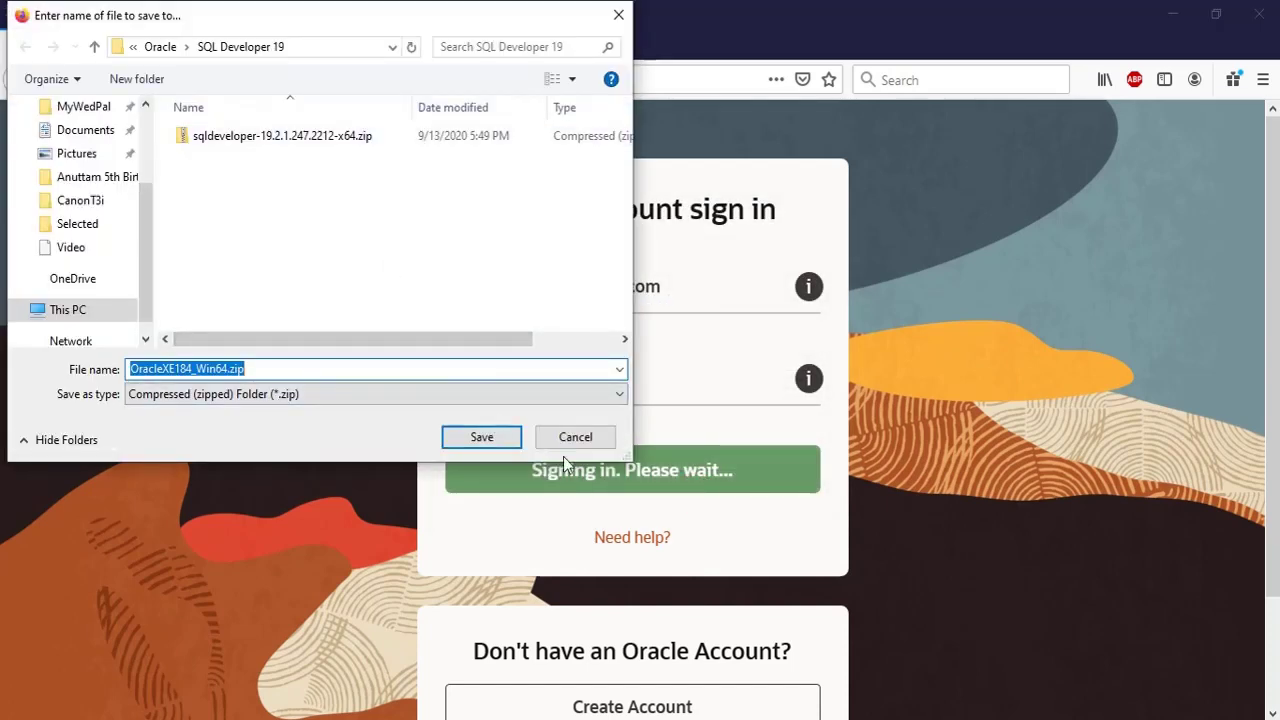
left_click(573, 436)
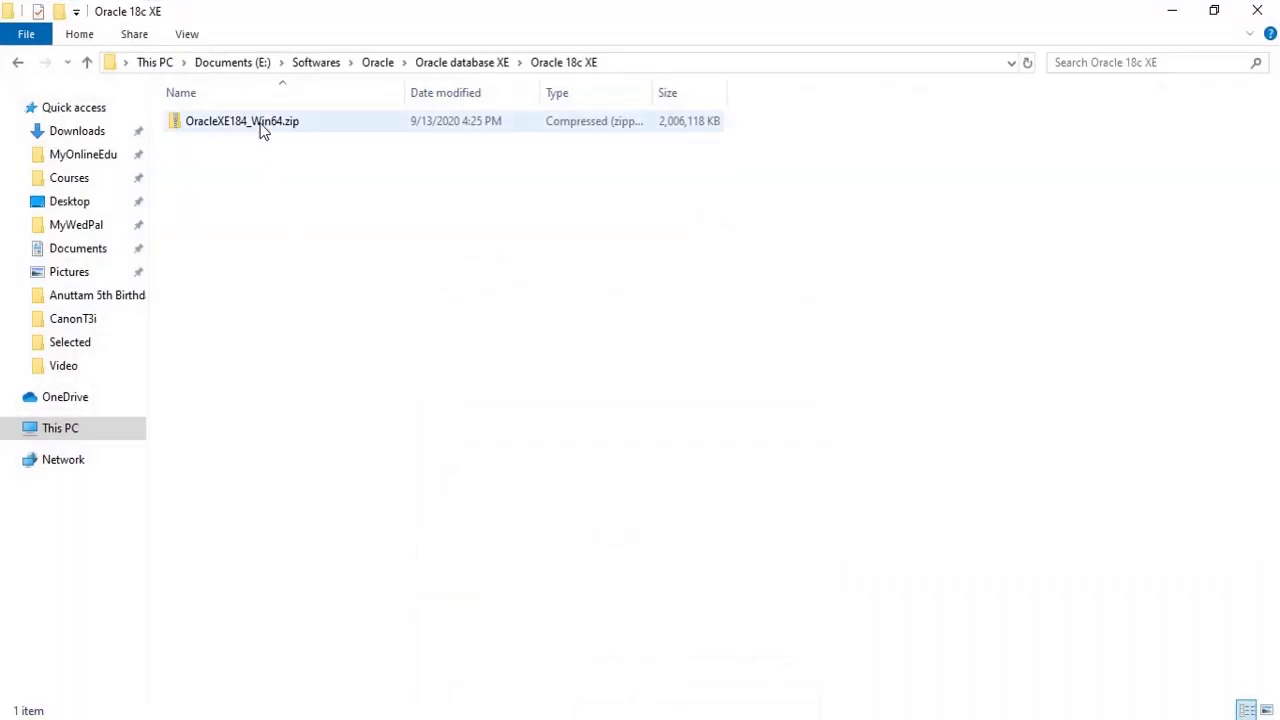
- Use 7-Zip to extract OracleXE184_Win64.zip to an OracleXE184_Win64 folder
left_click(260, 126)
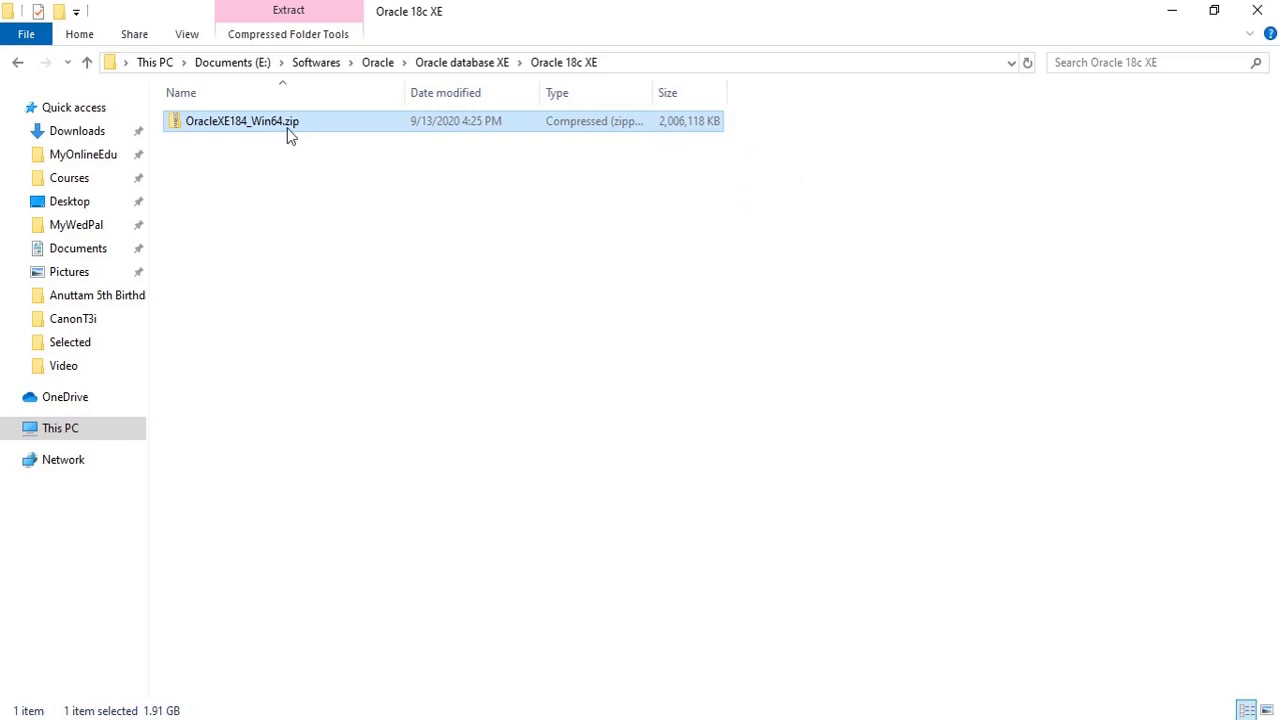
right_click(250, 130)
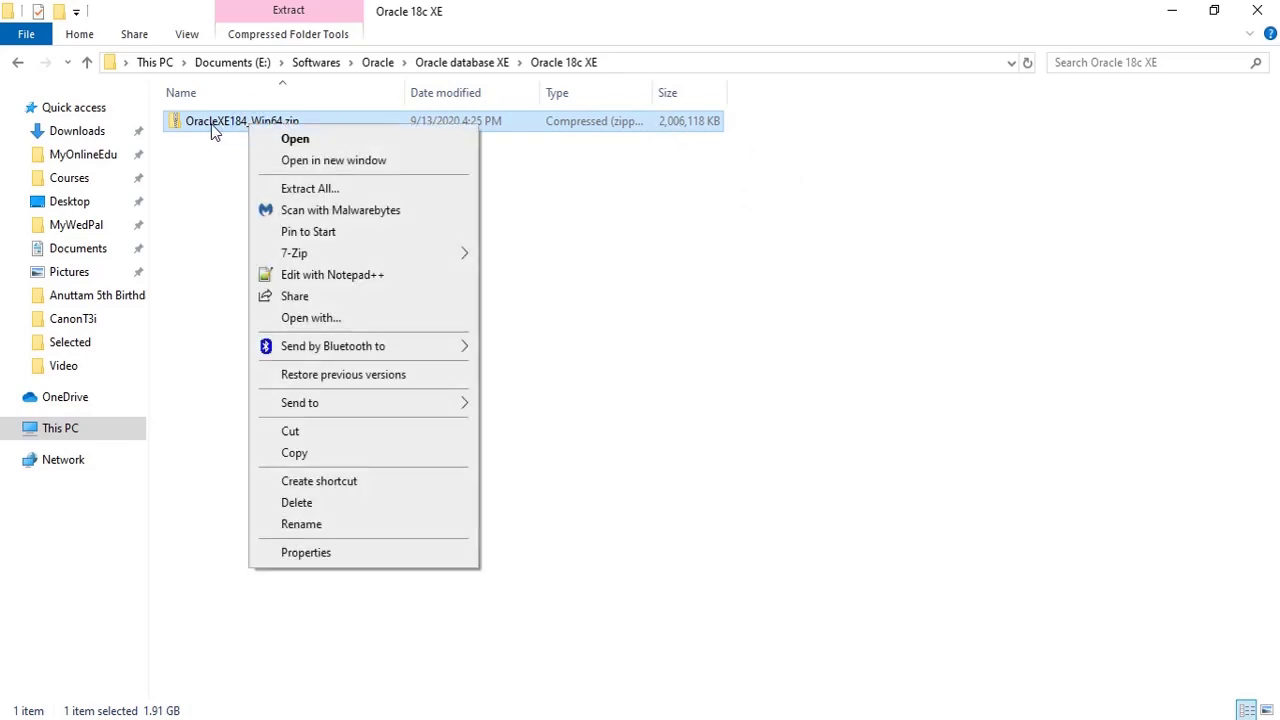
double_click(214, 128)
left_click(17, 62)
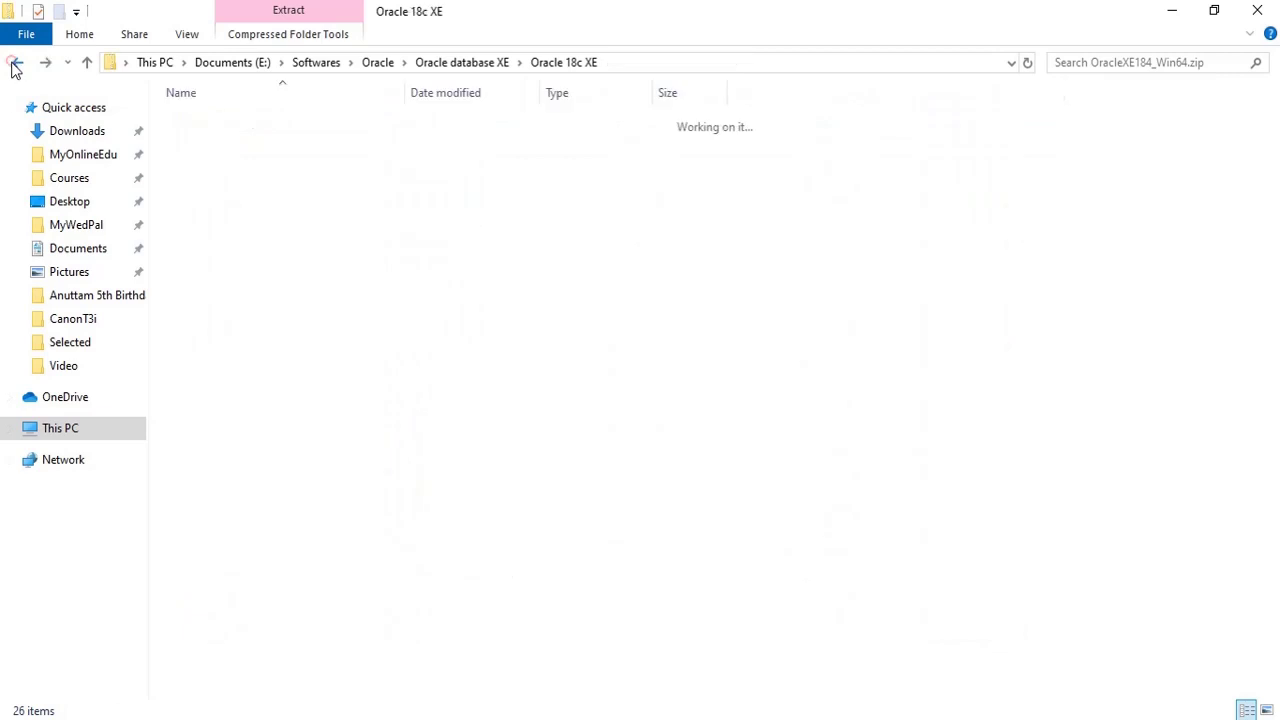
right_click(243, 127)
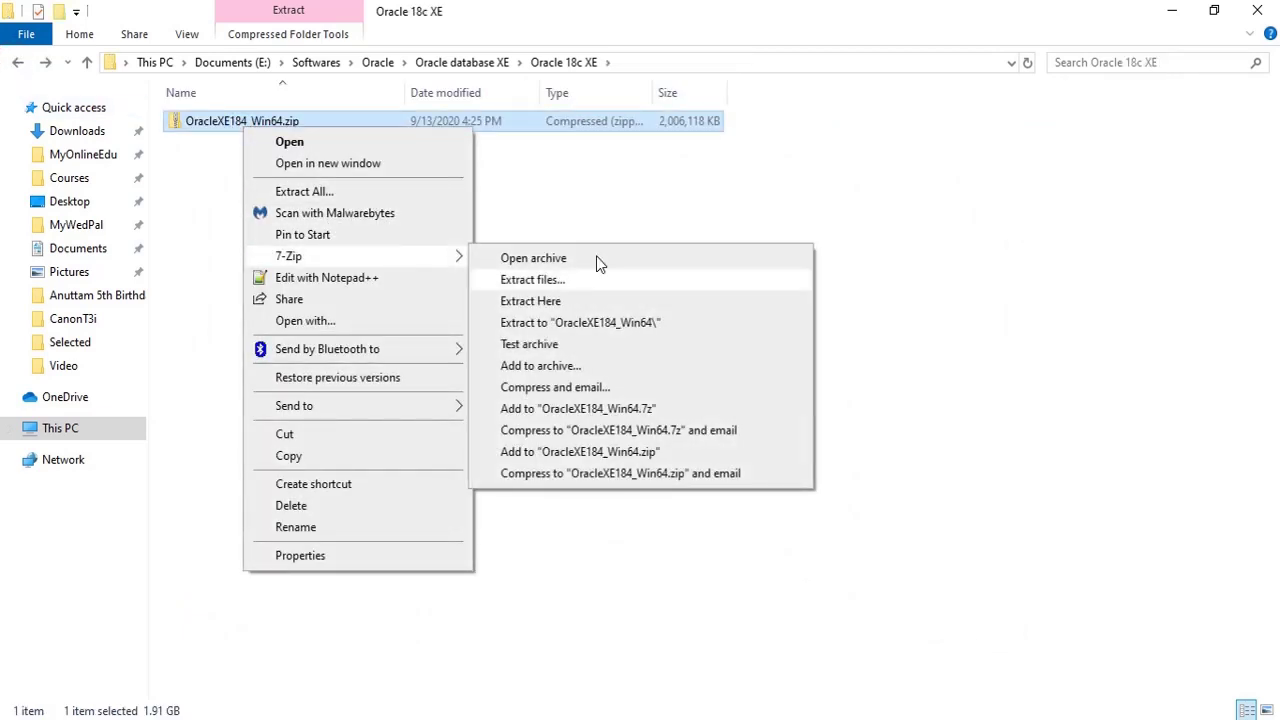
left_click(617, 331)
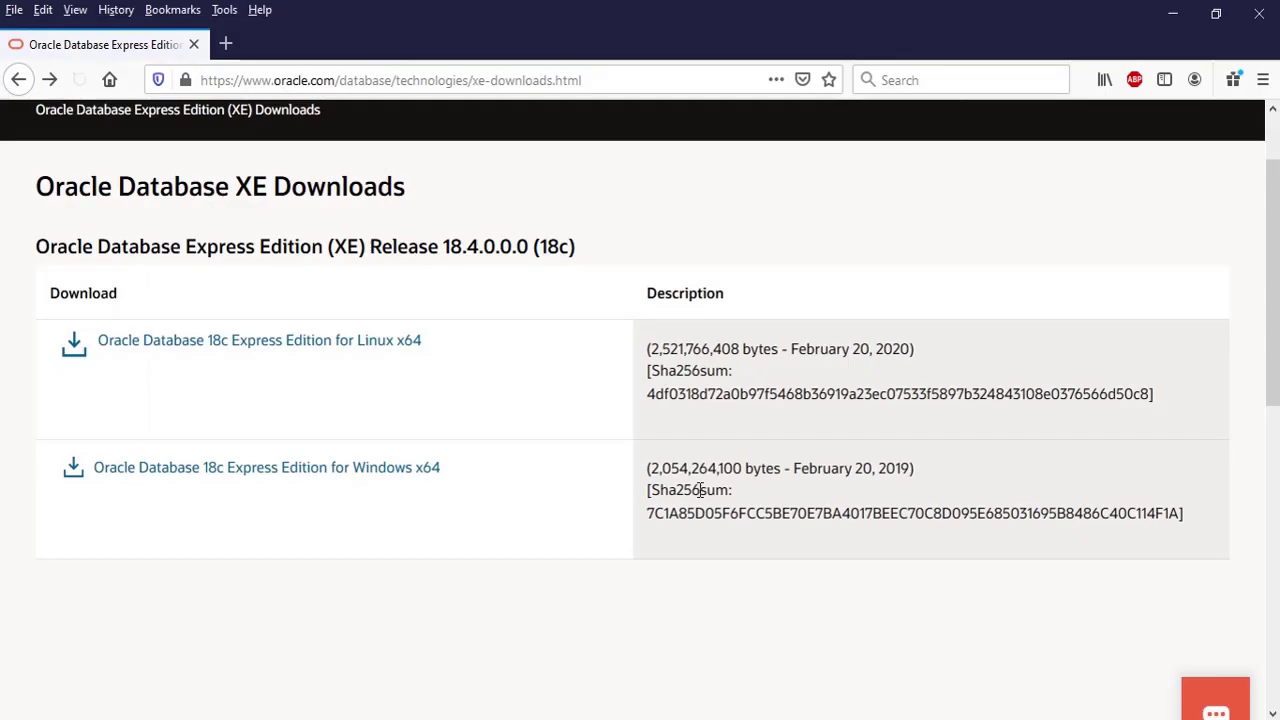
- Open the Installation Guide for Microsoft Windows link in a new tab
scroll(650, 490, "down", 5)
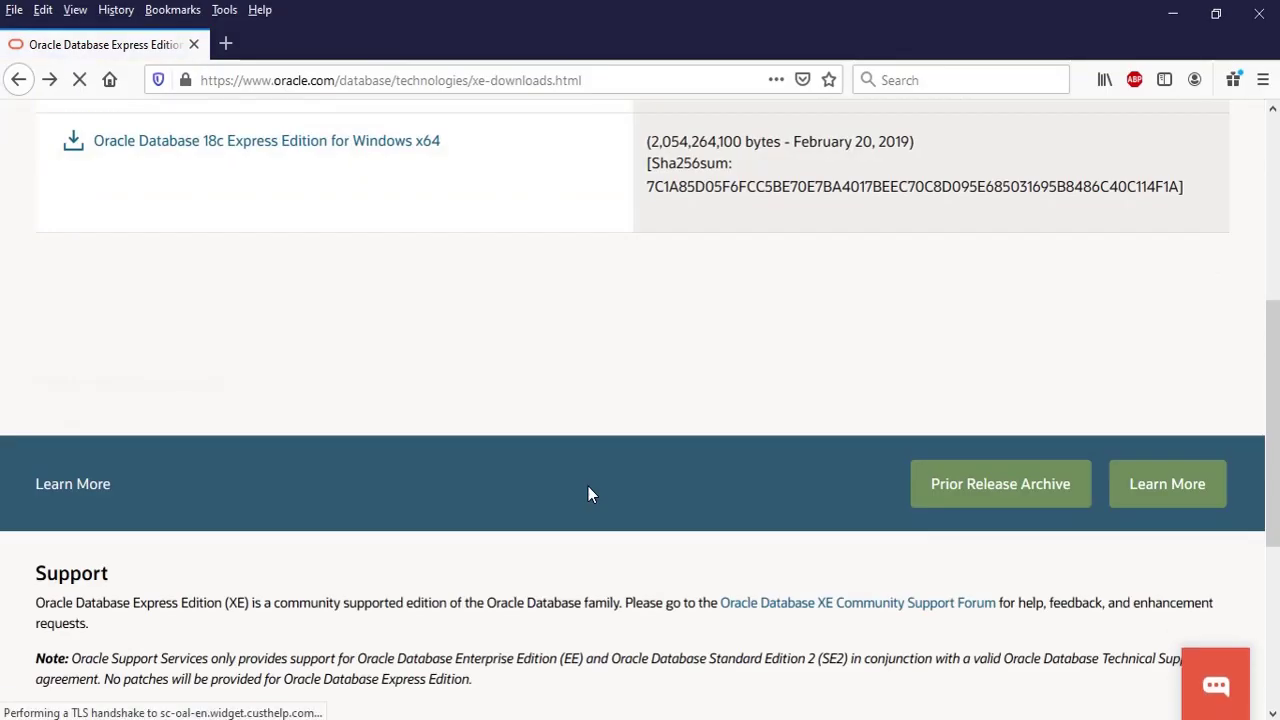
scroll(850, 420, "up", 2)
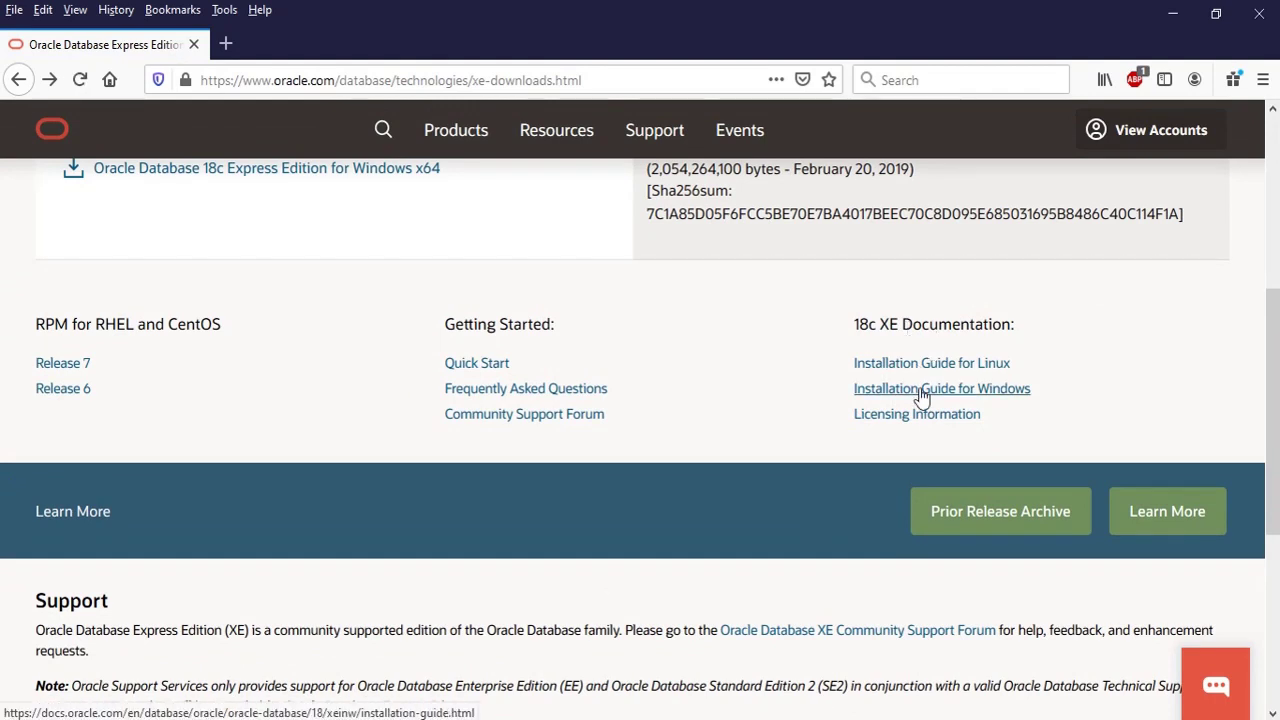
right_click(921, 396)
left_click(955, 404)
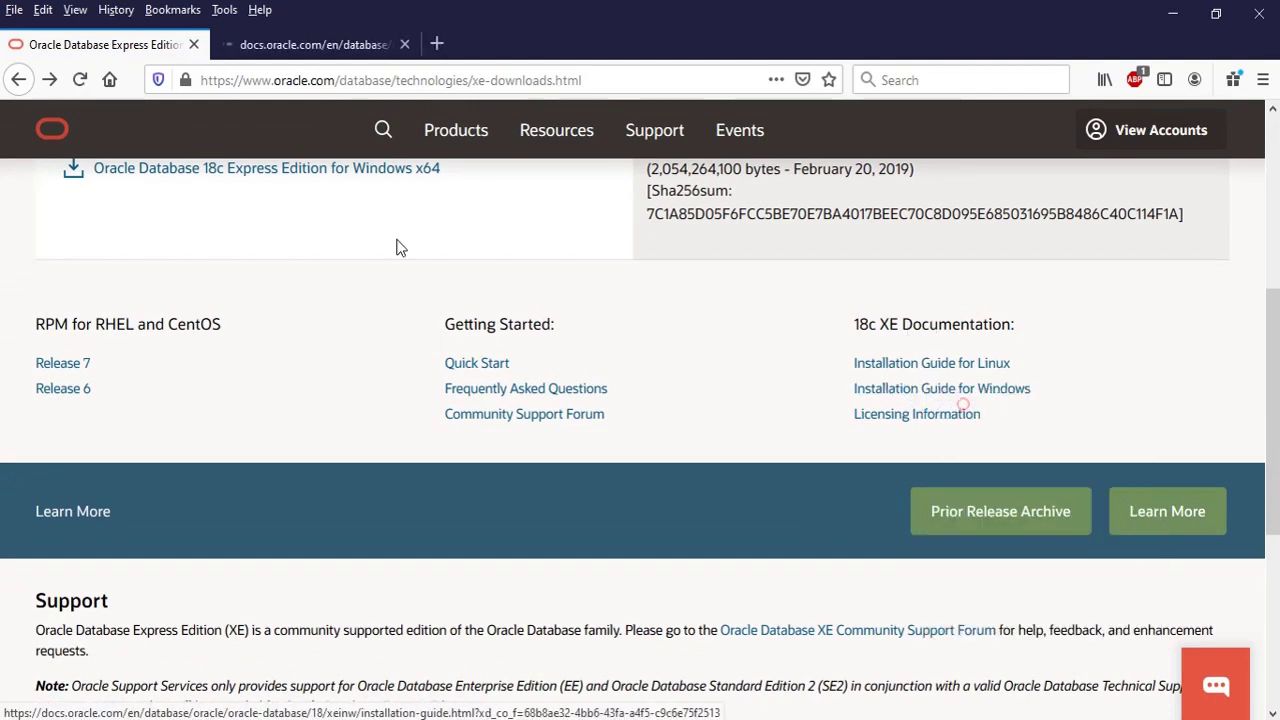
left_click(310, 48)
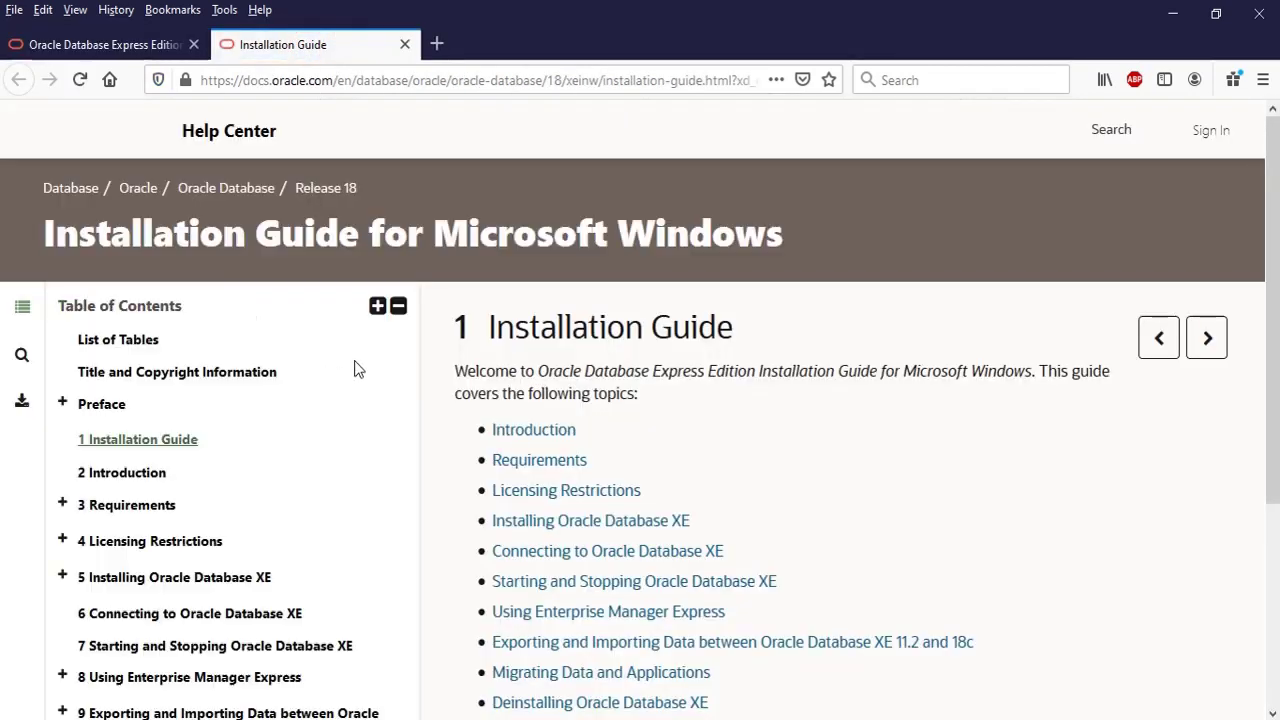
scroll(388, 419, "down", 3)
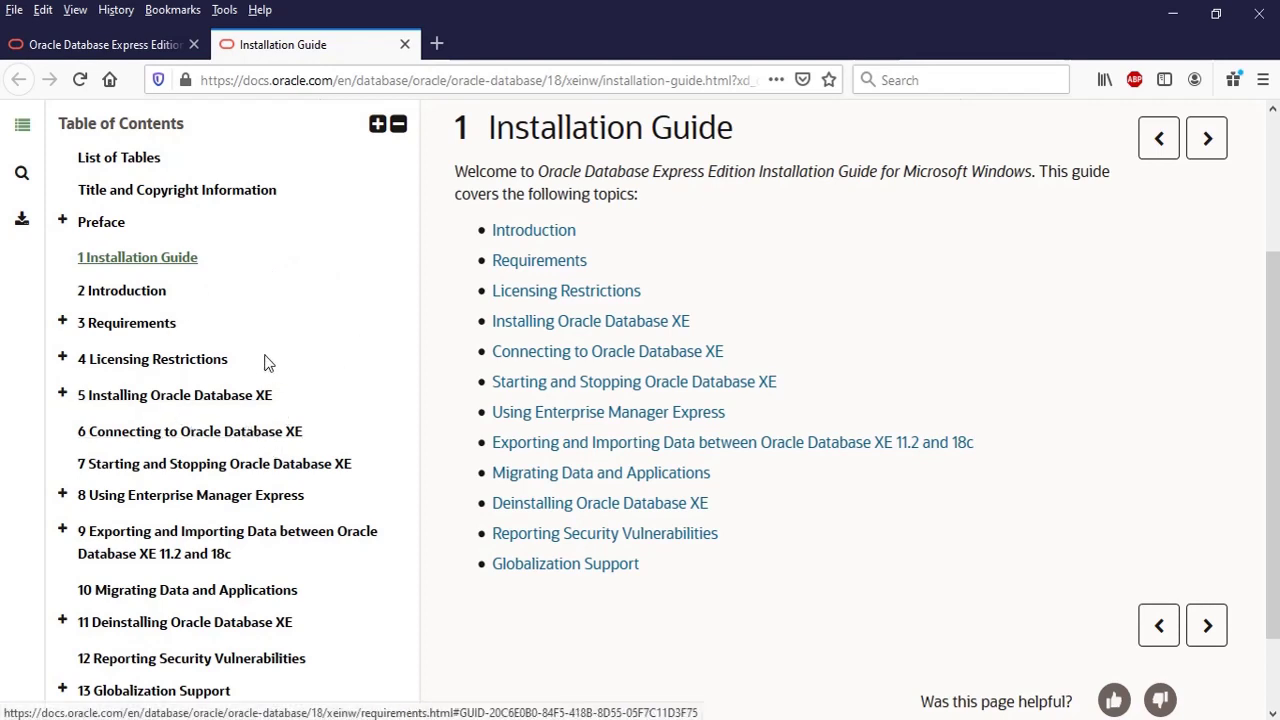
left_click(130, 44)
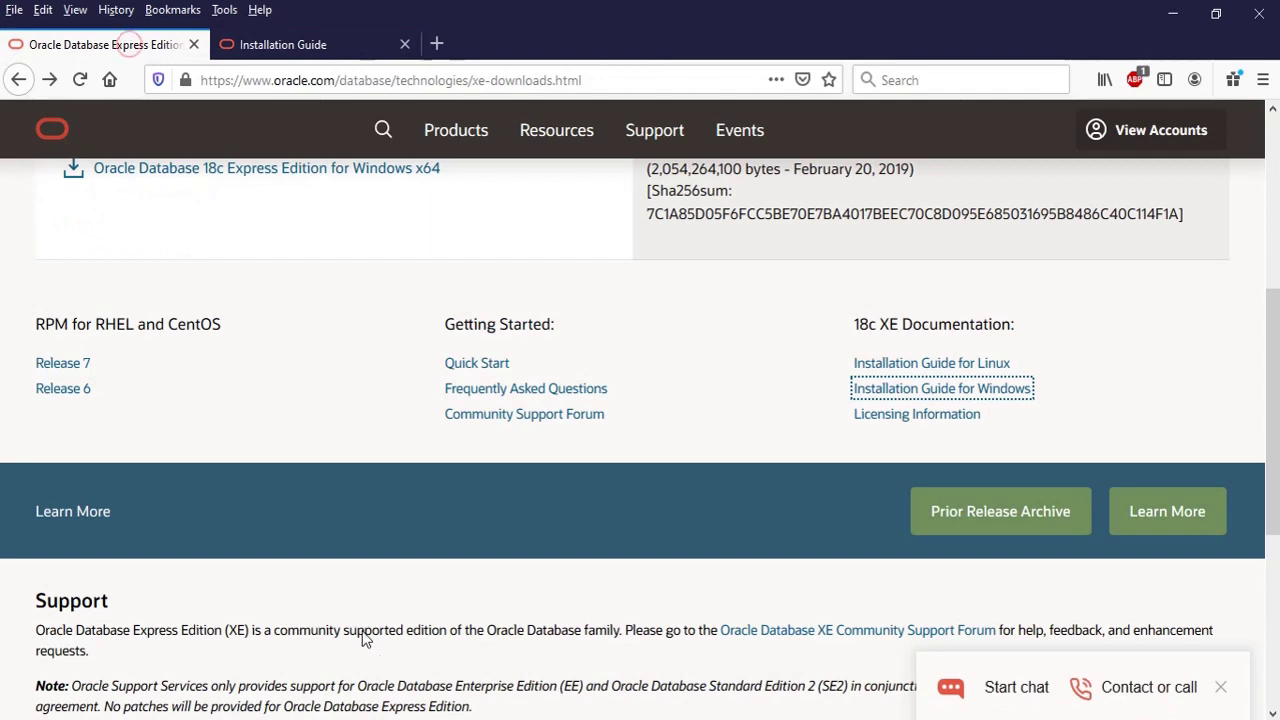
left_click(314, 46)
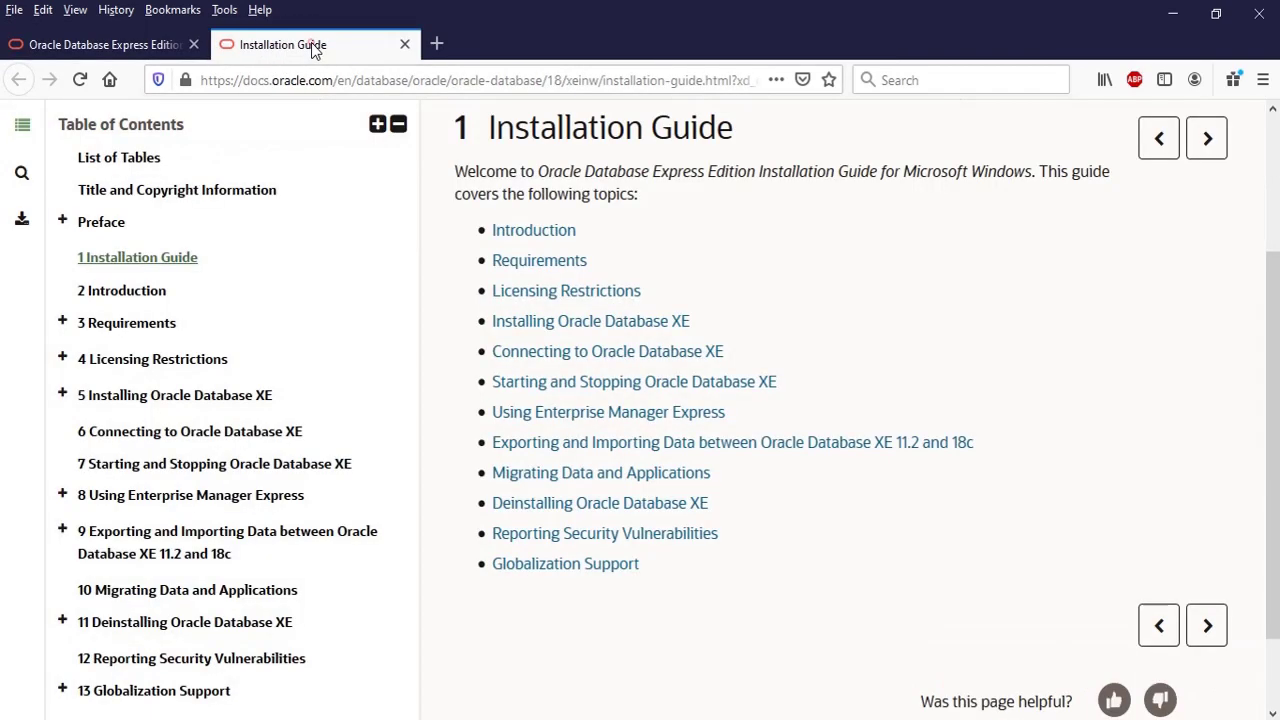
- Jump to section 3.1.1 System Requirements under chapter 3 Requirements
left_click(130, 324)
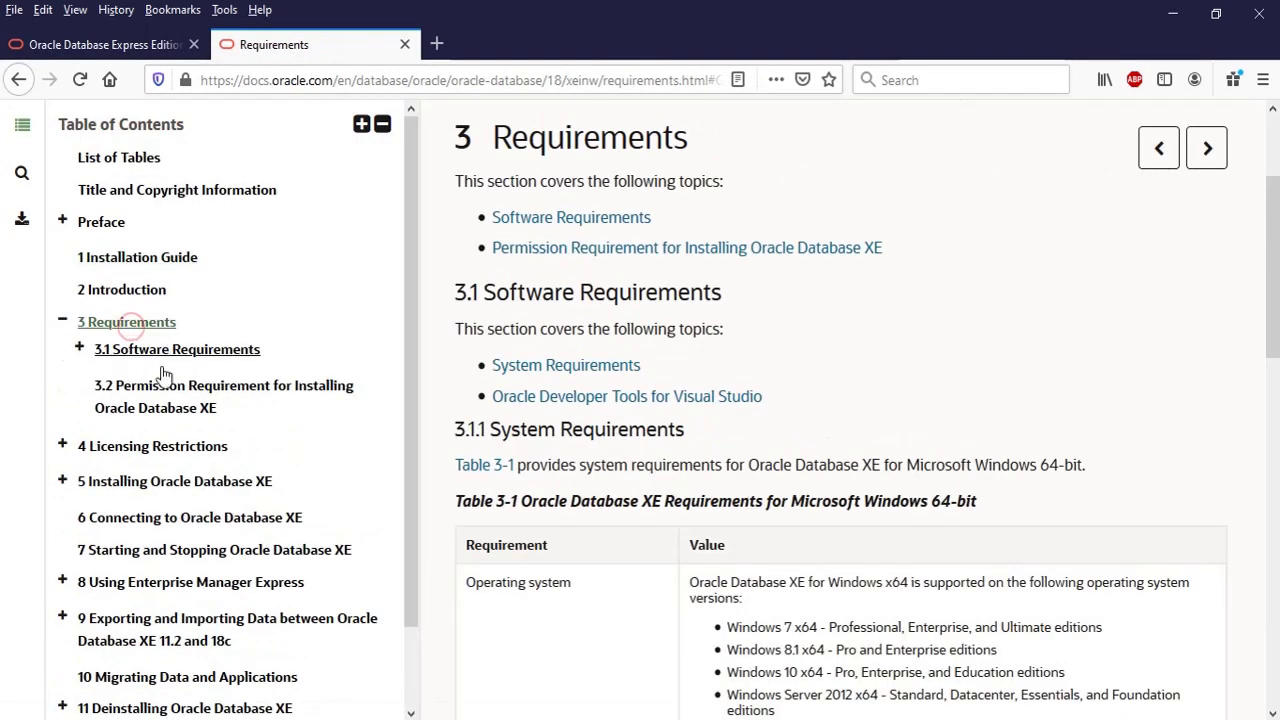
left_click(160, 352)
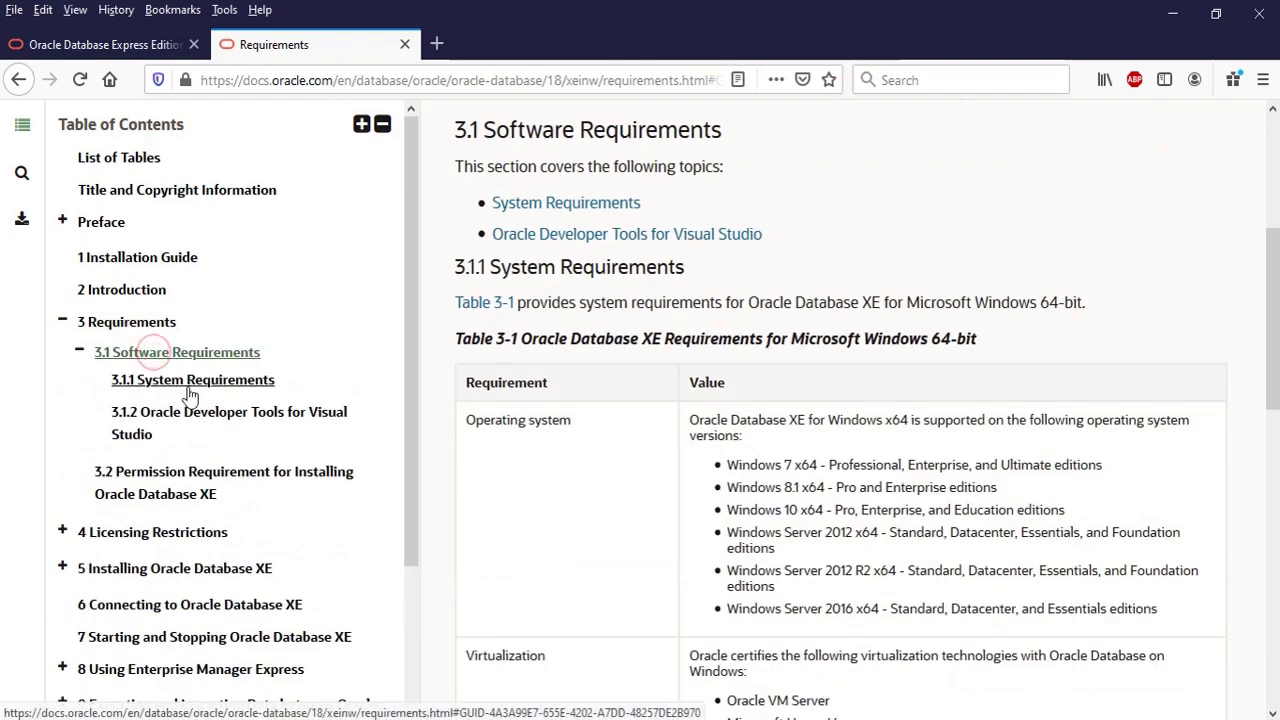
left_click(173, 386)
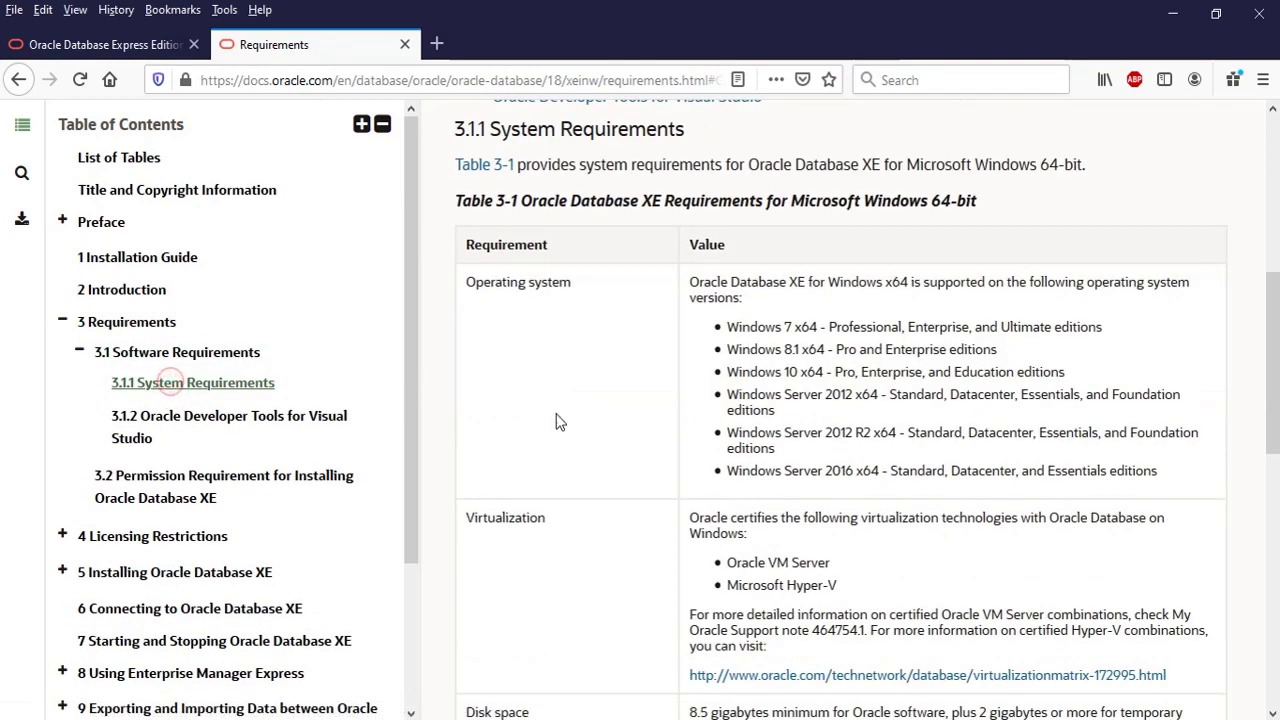
scroll(560, 425, "down", 2)
scroll(580, 430, "down", 1)
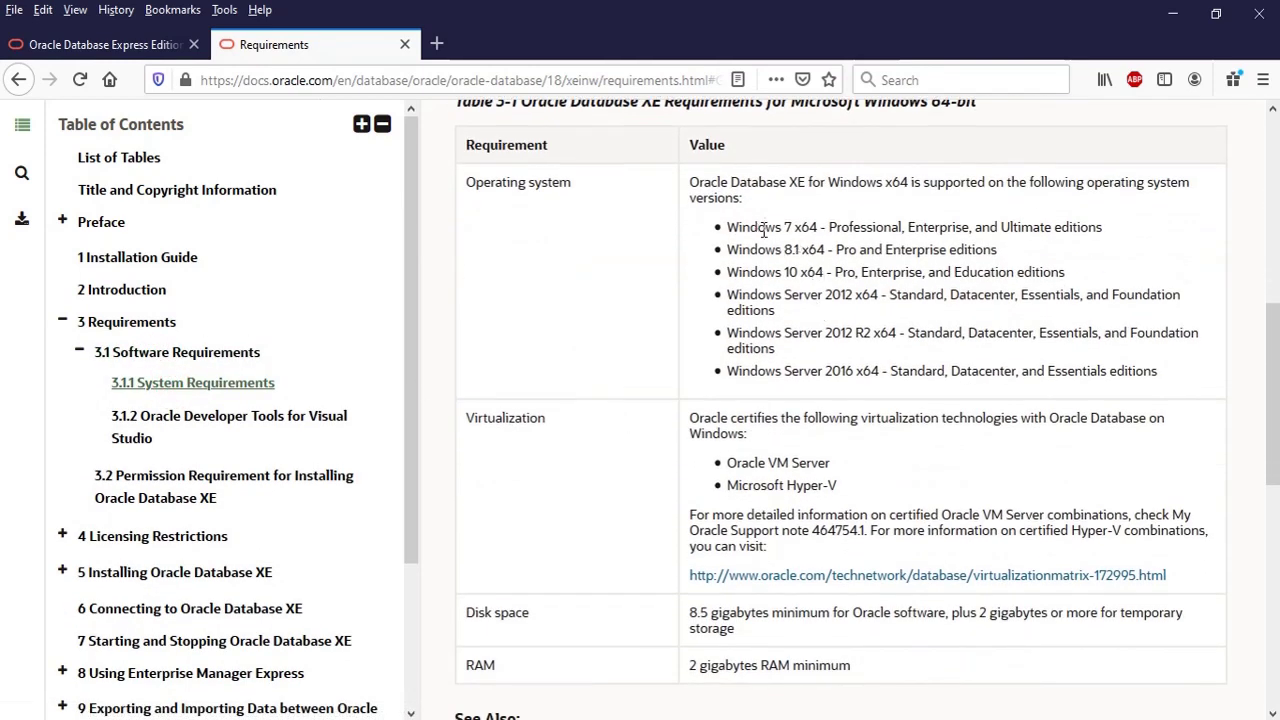
- Review Table 3-1's supported Windows versions, RAM, disk space and temporary storage requirements
left_click_drag(763, 230, 1126, 418)
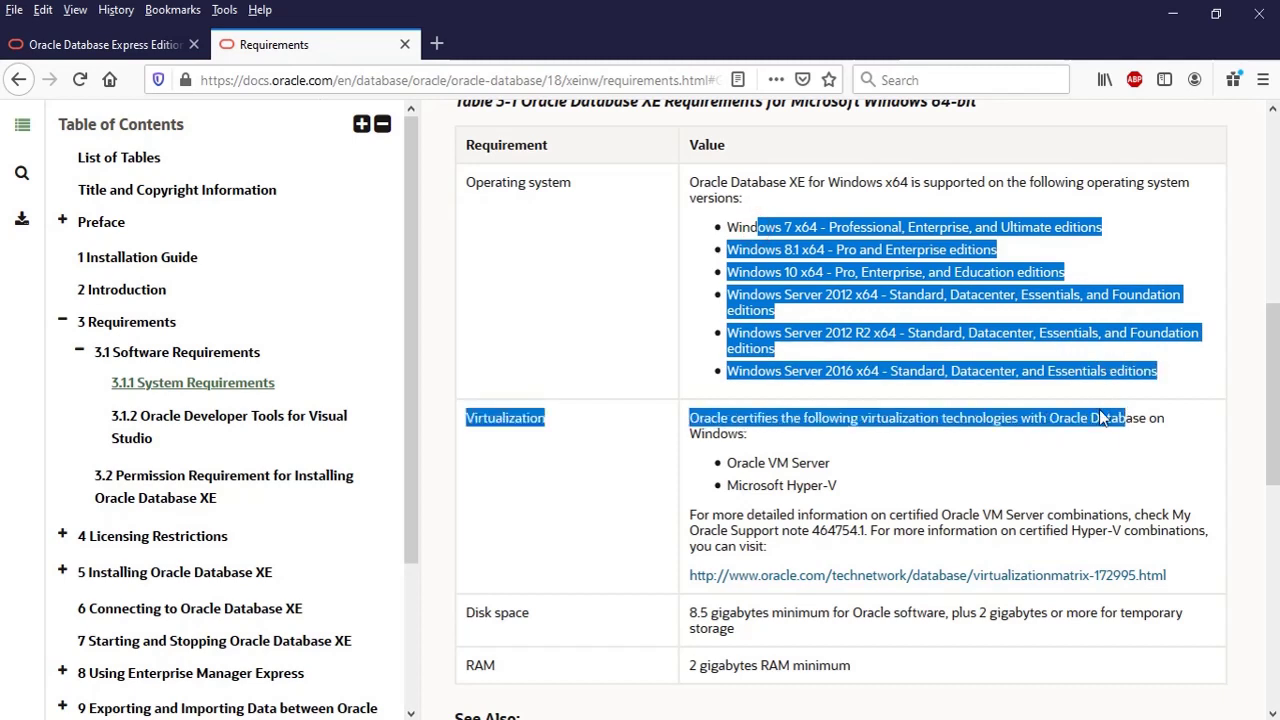
left_click(573, 517)
scroll(573, 517, "down", 3)
left_click_drag(700, 466, 867, 471)
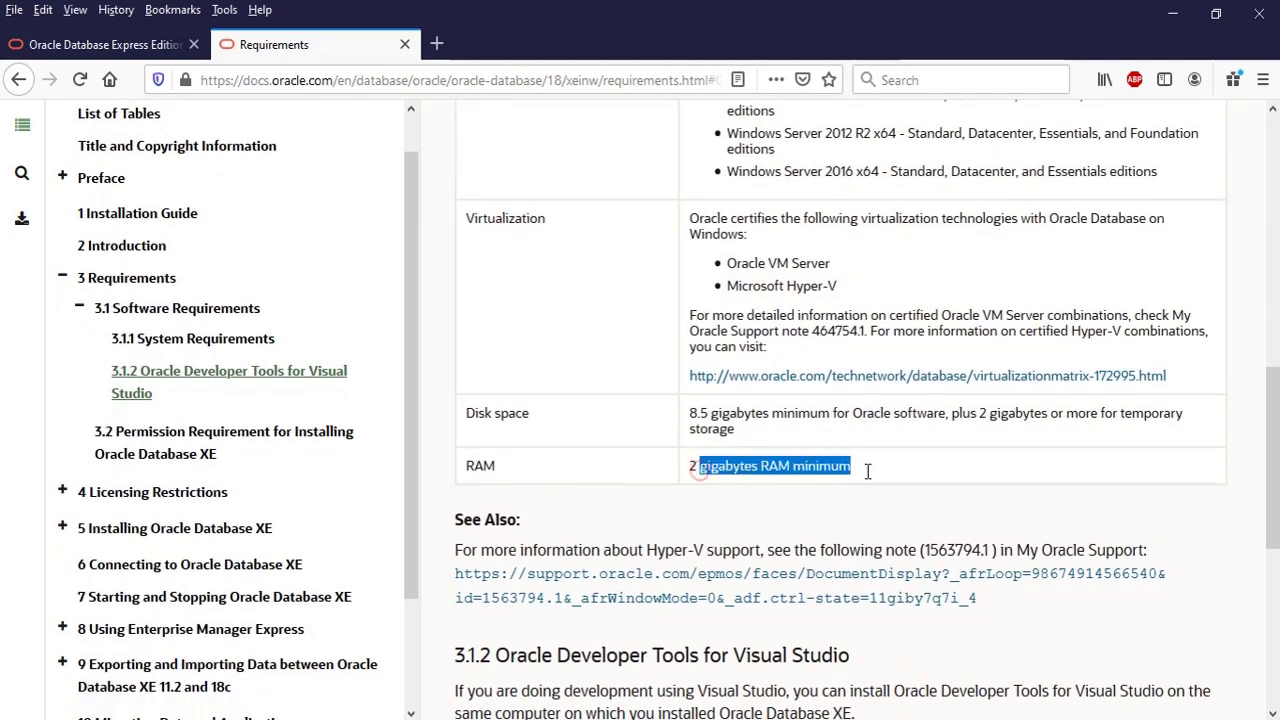
left_click(876, 467)
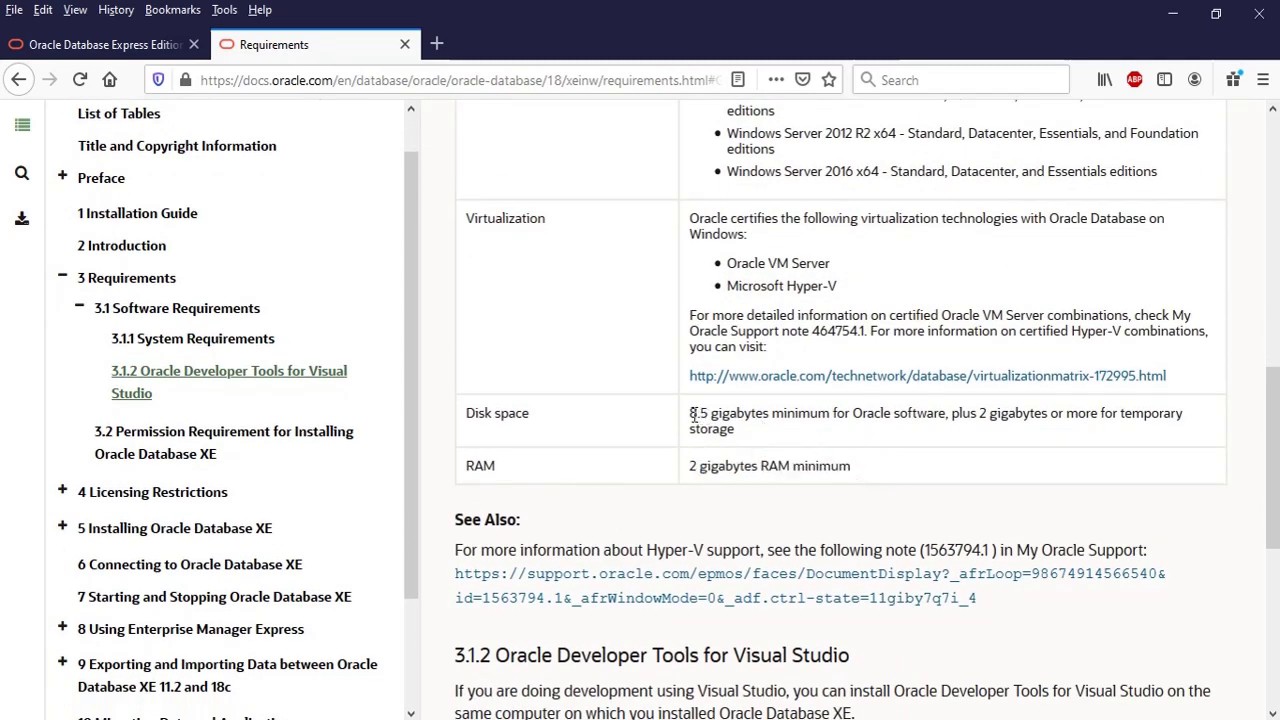
left_click_drag(691, 413, 790, 438)
left_click(797, 436)
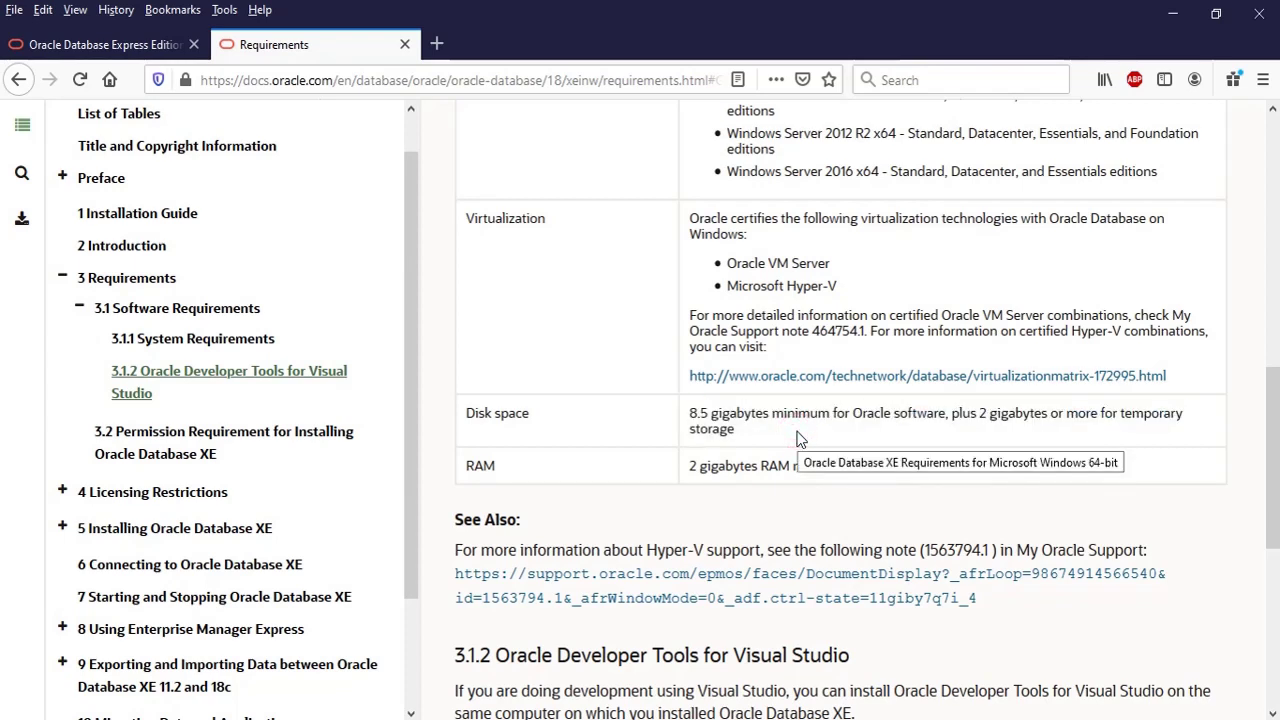
left_click_drag(1001, 420, 1195, 417)
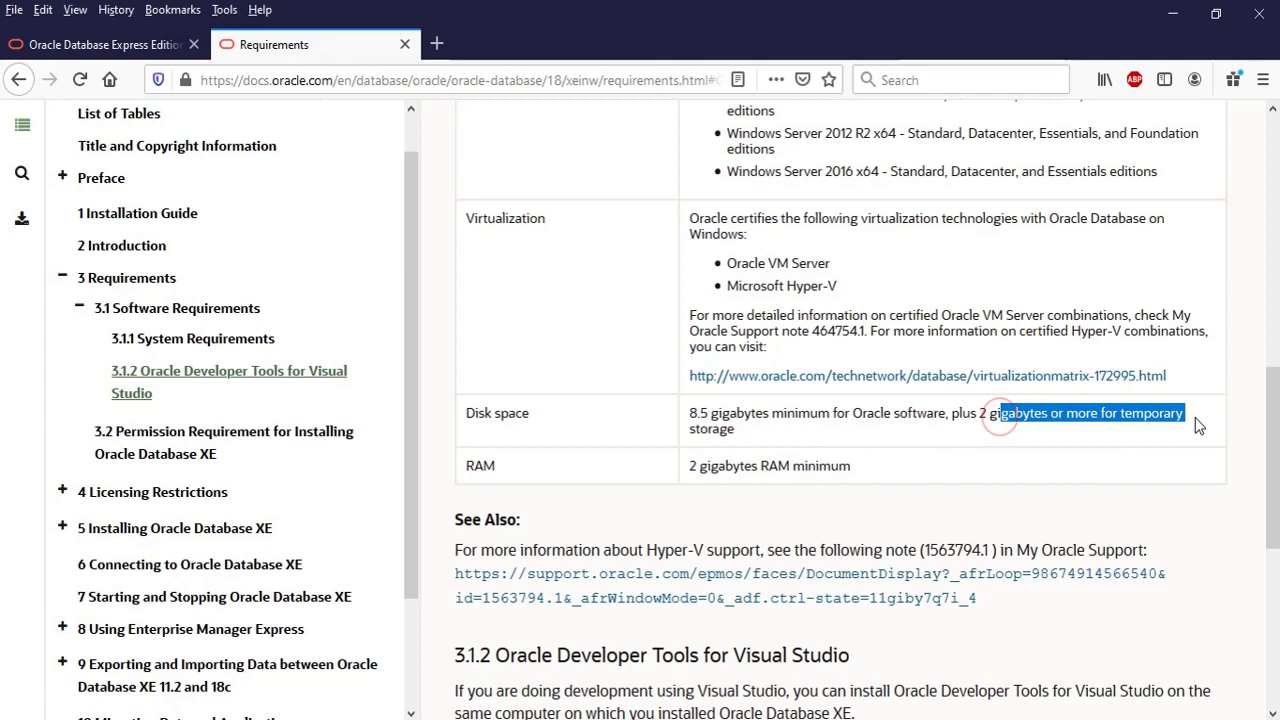
left_click(938, 416)
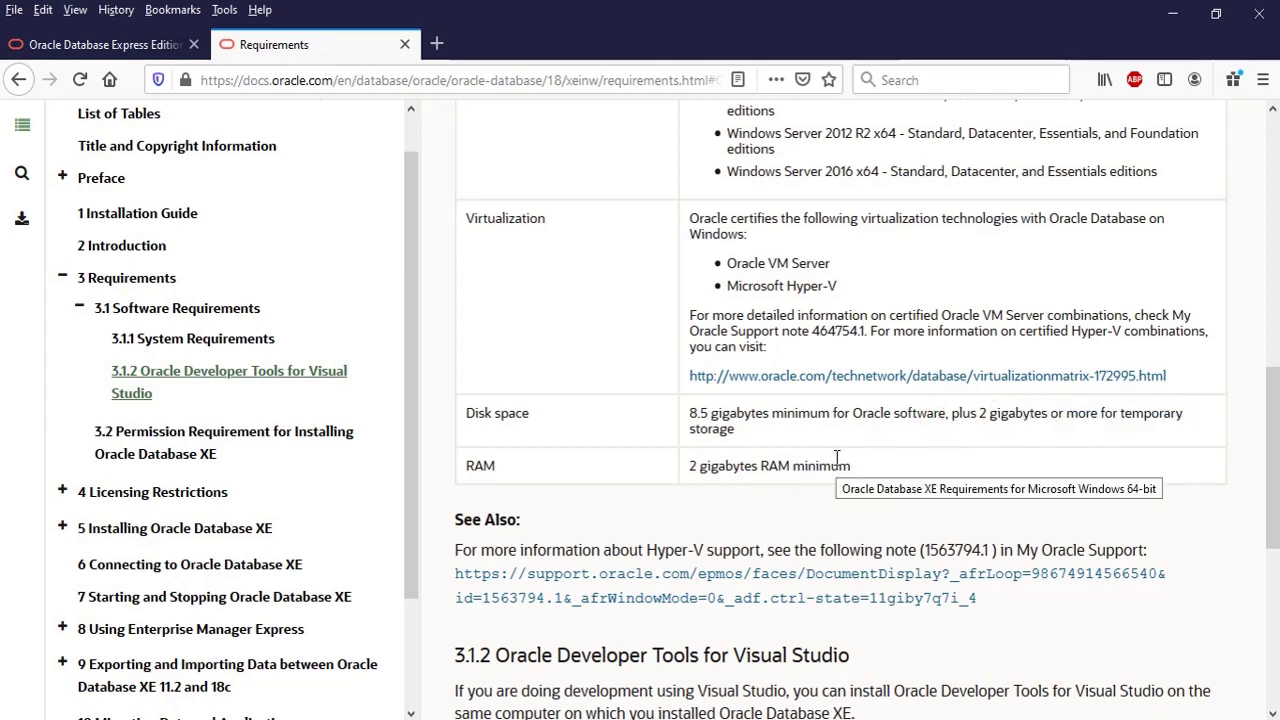
scroll(623, 451, "up", 3)
scroll(623, 451, "up", 5)
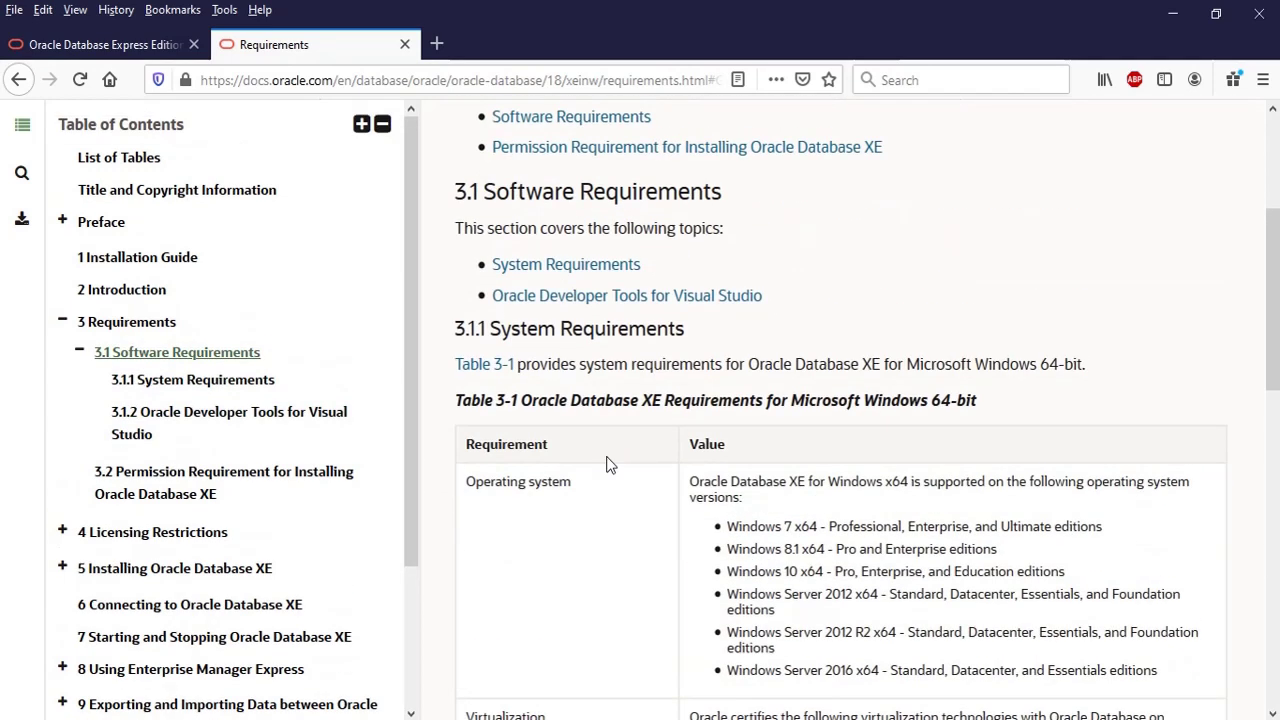
scroll(606, 457, "up", 5)
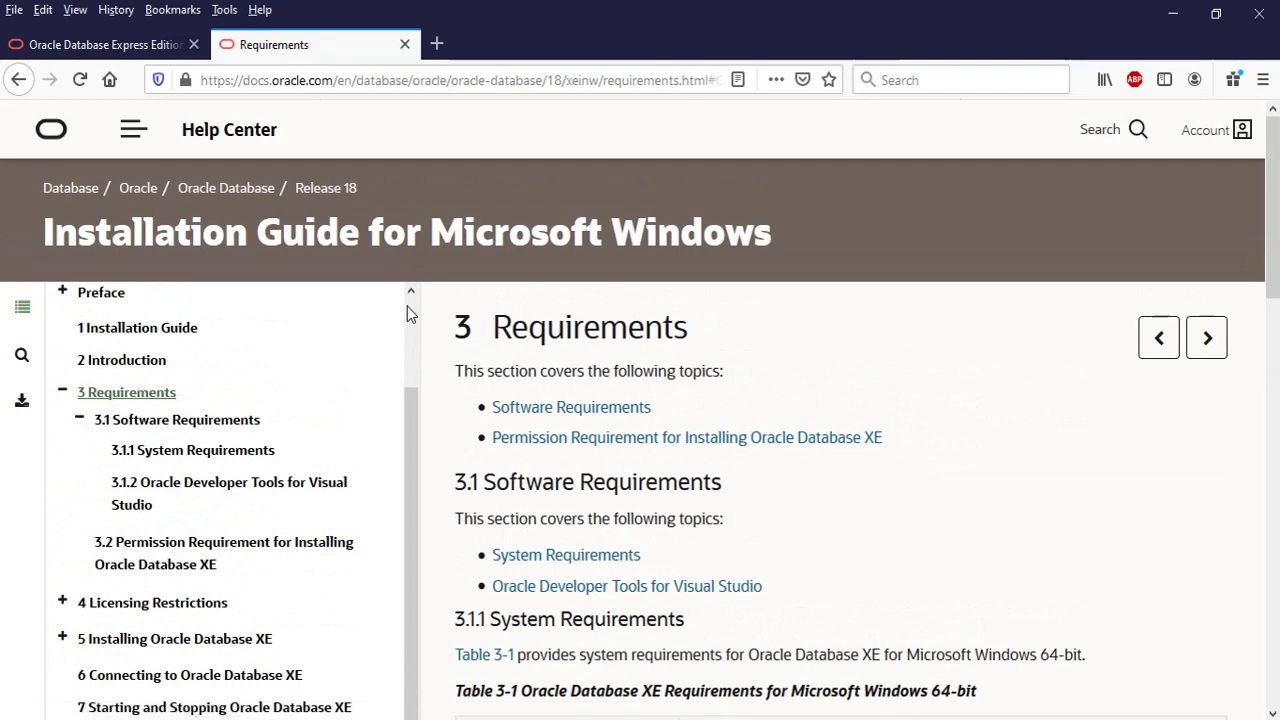
- Run setup.exe from the OracleXE184_Win64 folder as administrator
left_click(410, 305)
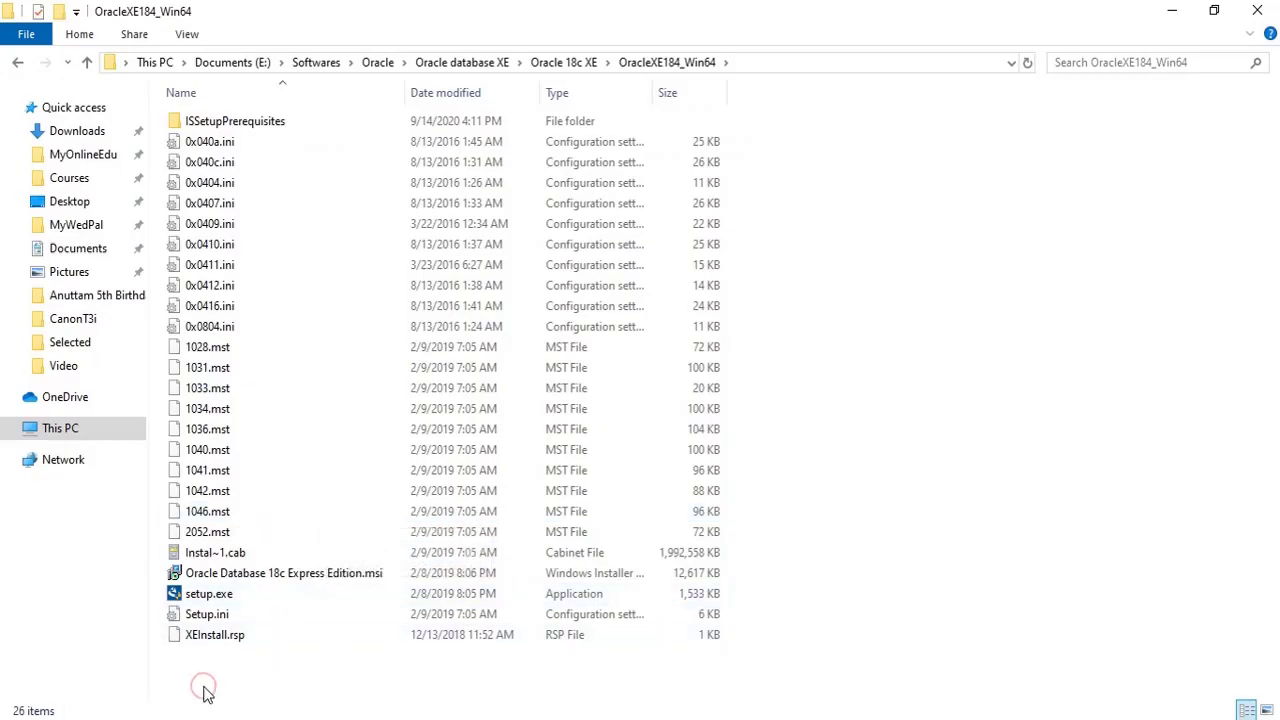
left_click(197, 596)
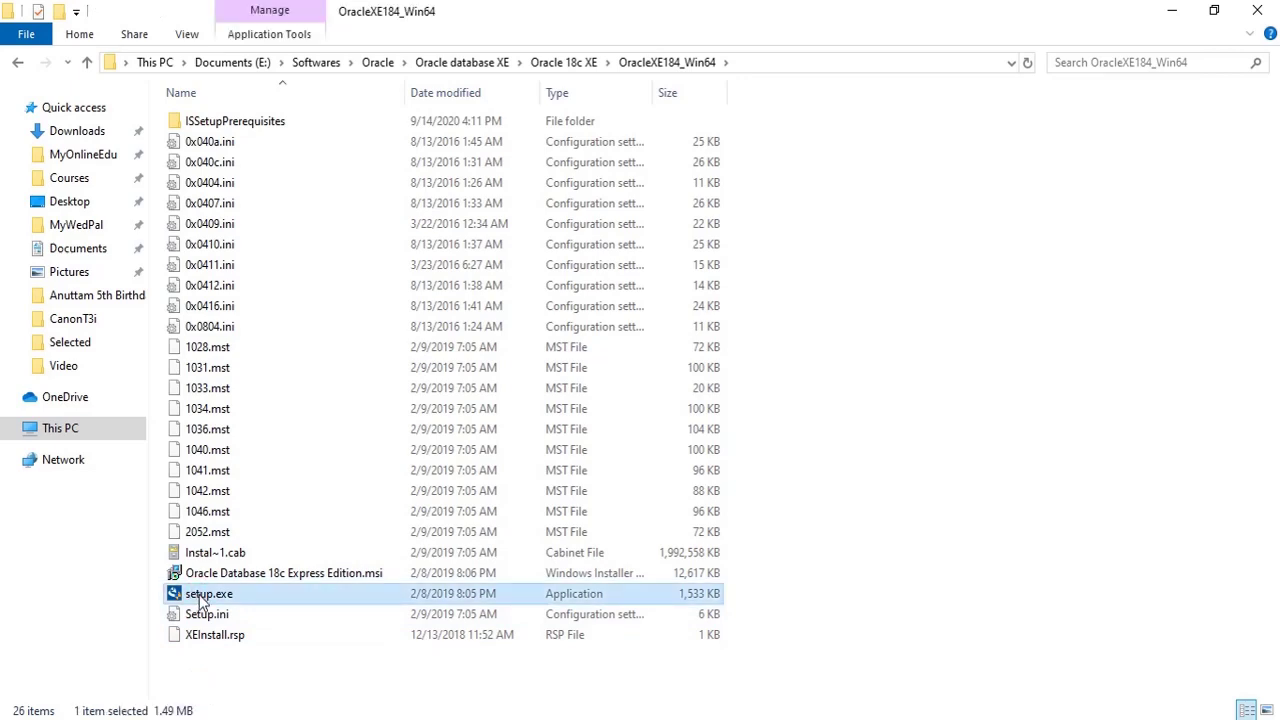
right_click(199, 597)
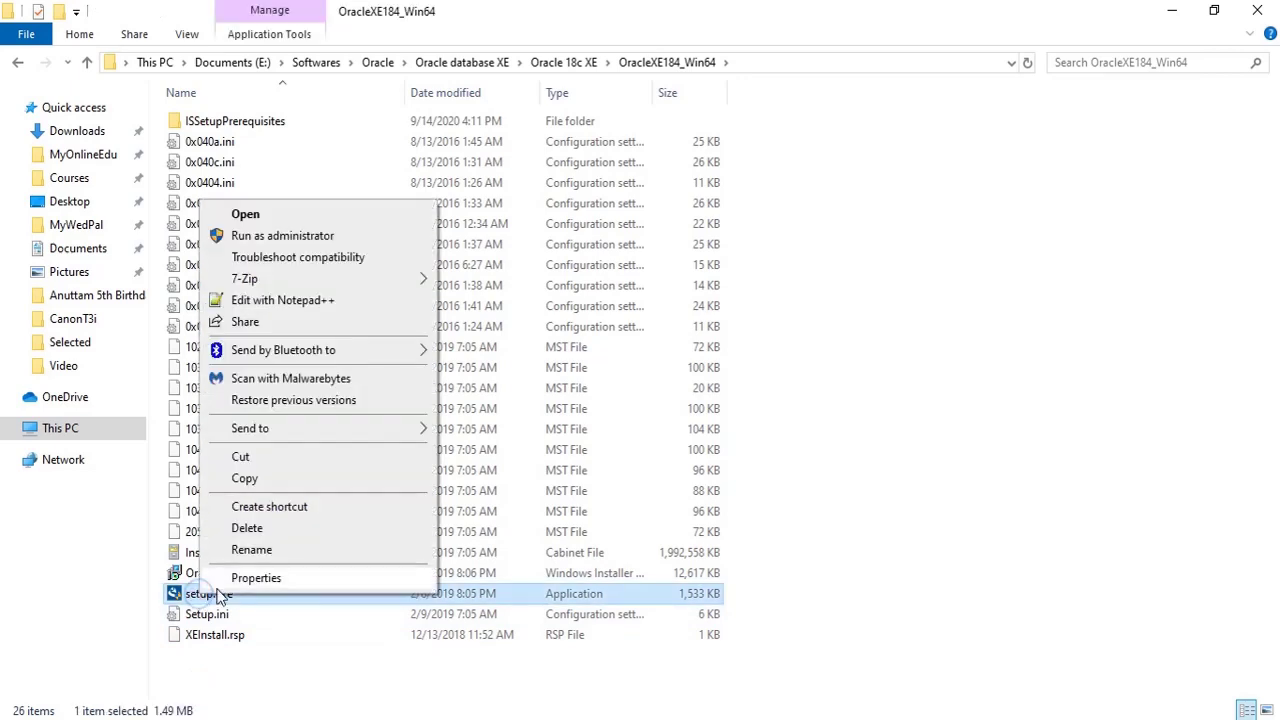
left_click(343, 239)
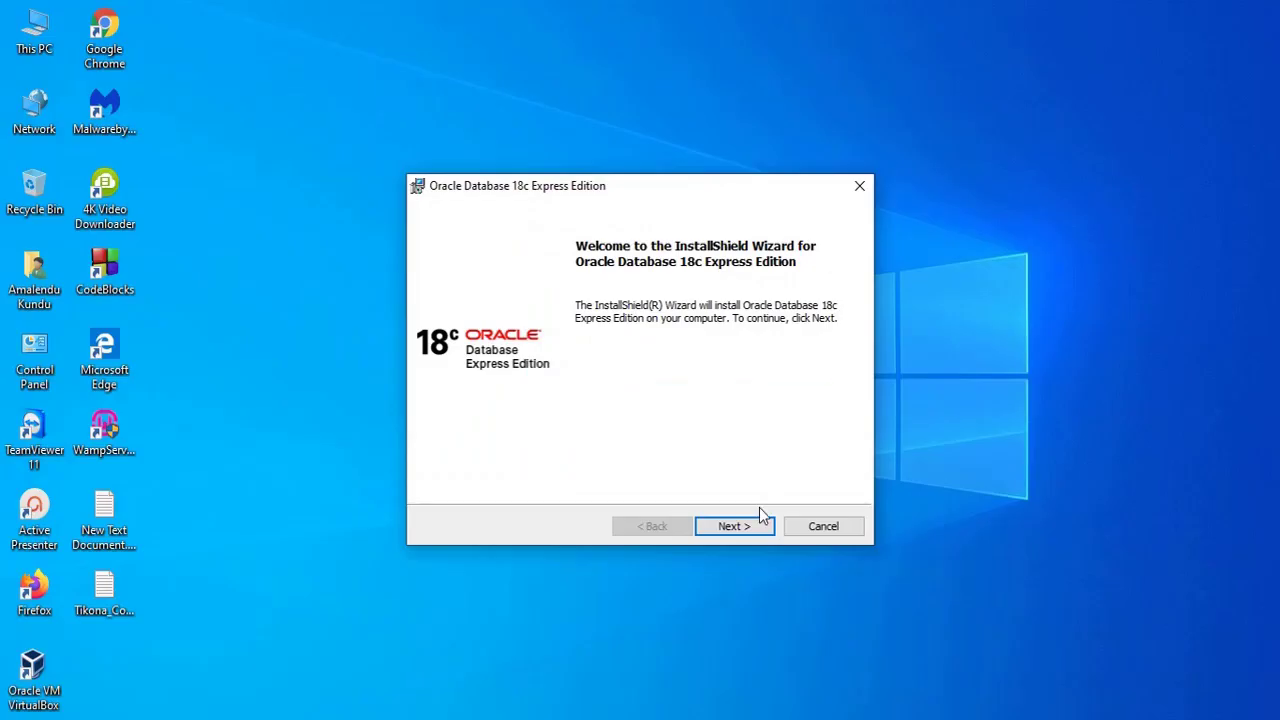
- Accept the license terms and keep the default destination folder in the installer
left_click(737, 526)
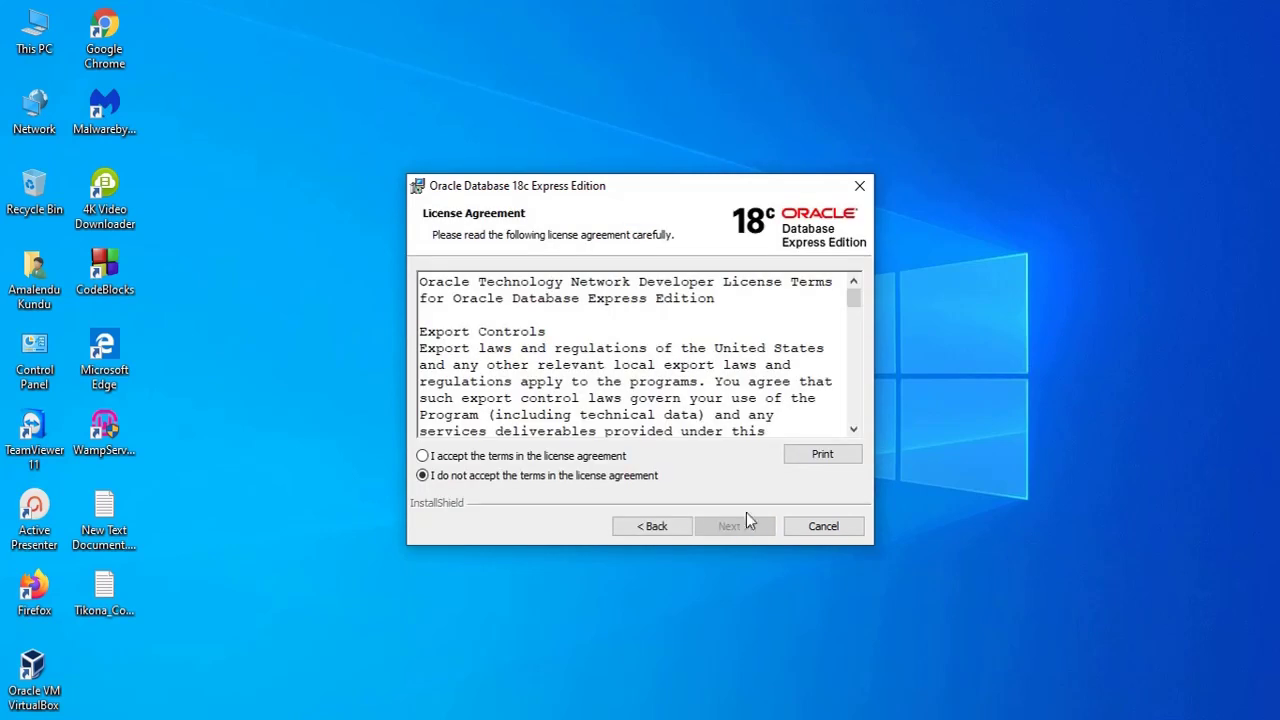
left_click(472, 456)
left_click(738, 528)
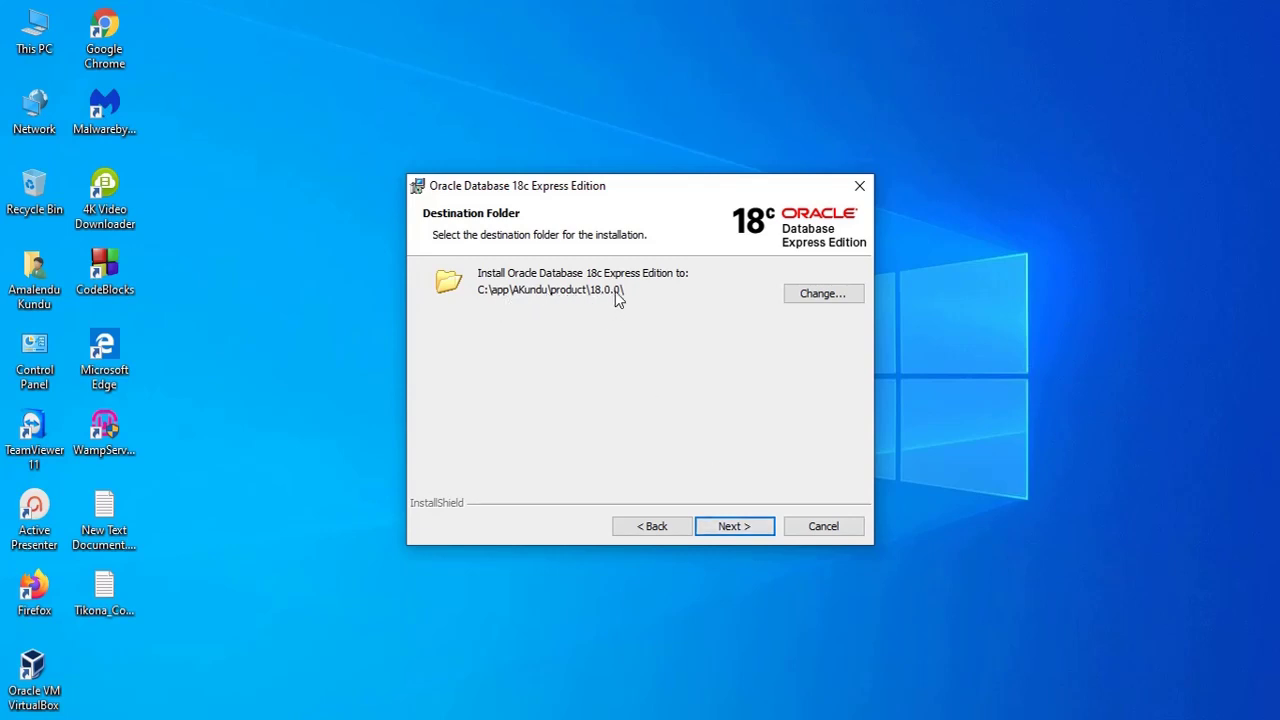
left_click(740, 533)
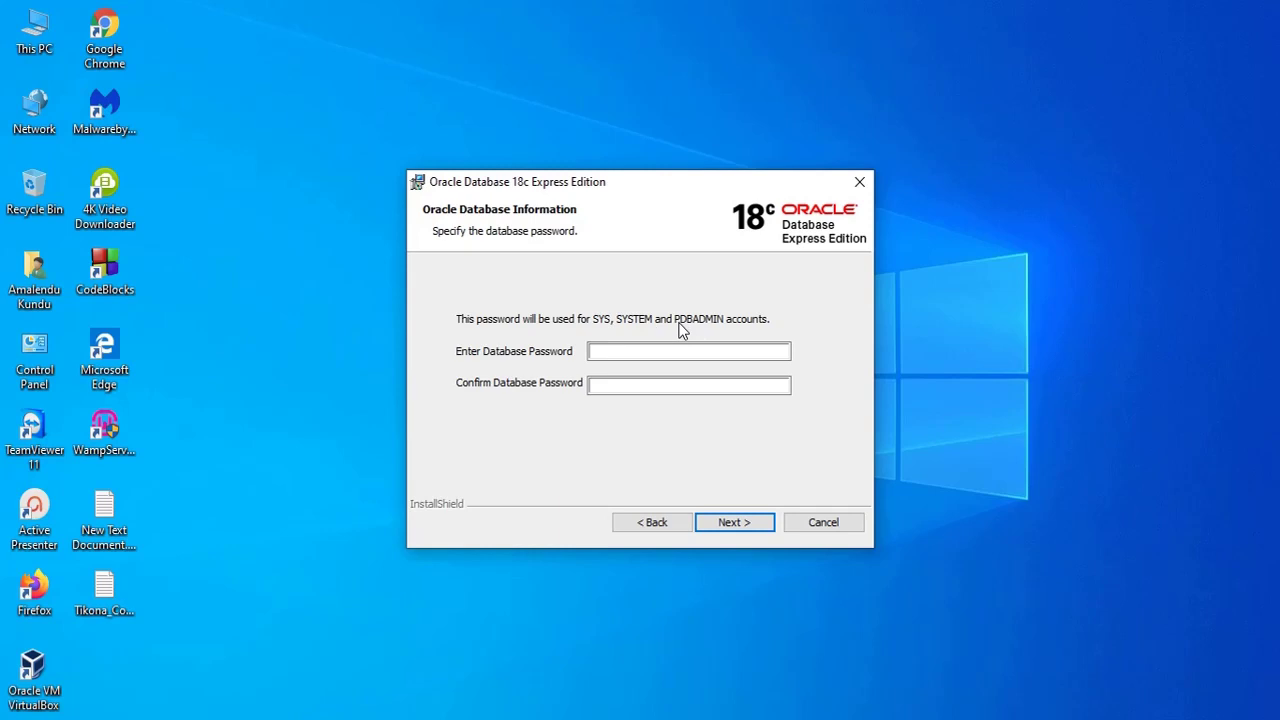
- Enter and confirm the SYS/SYSTEM/PDBADMIN database password, then continue to the Summary
left_click(655, 352)
type("••")
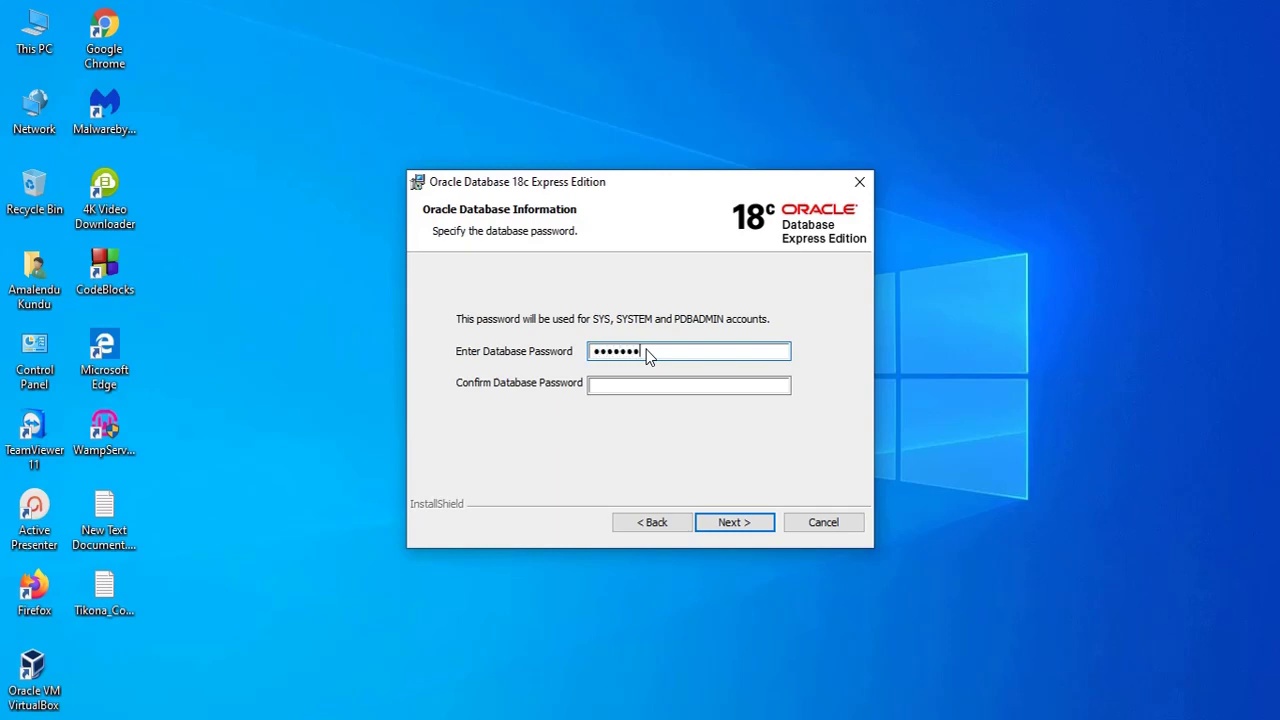
key("Tab")
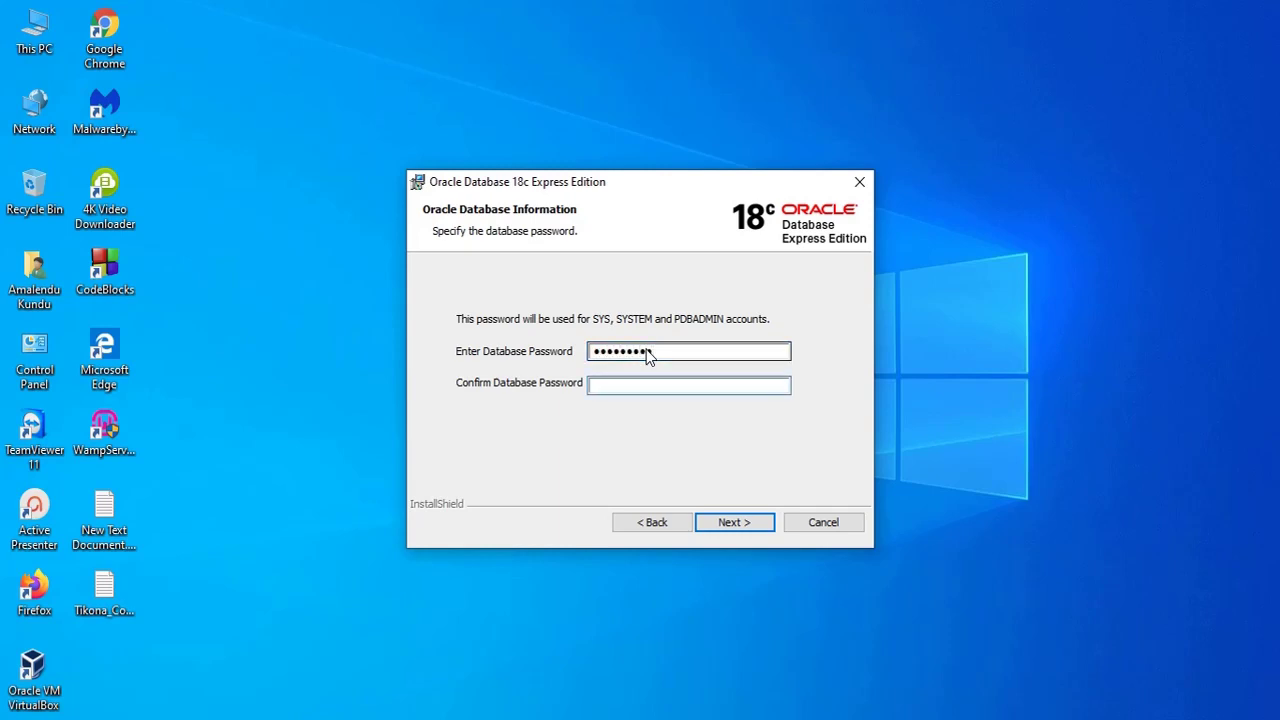
type("••")
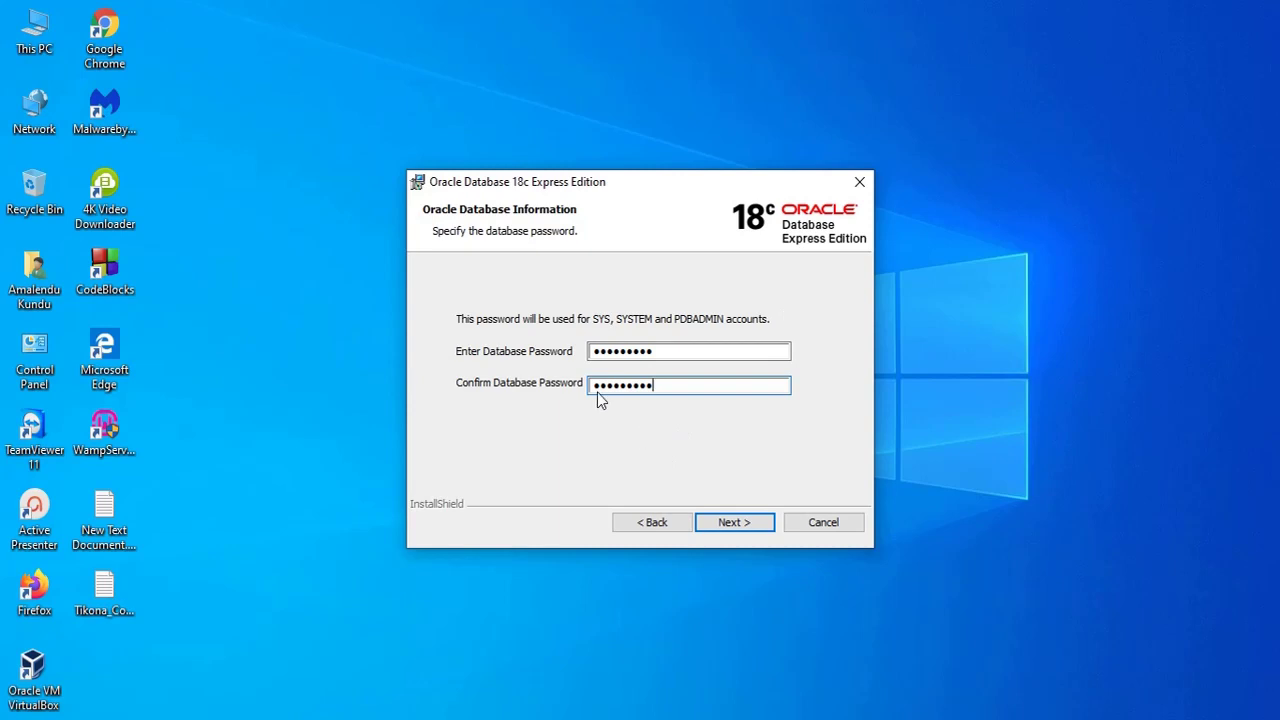
left_click(734, 523)
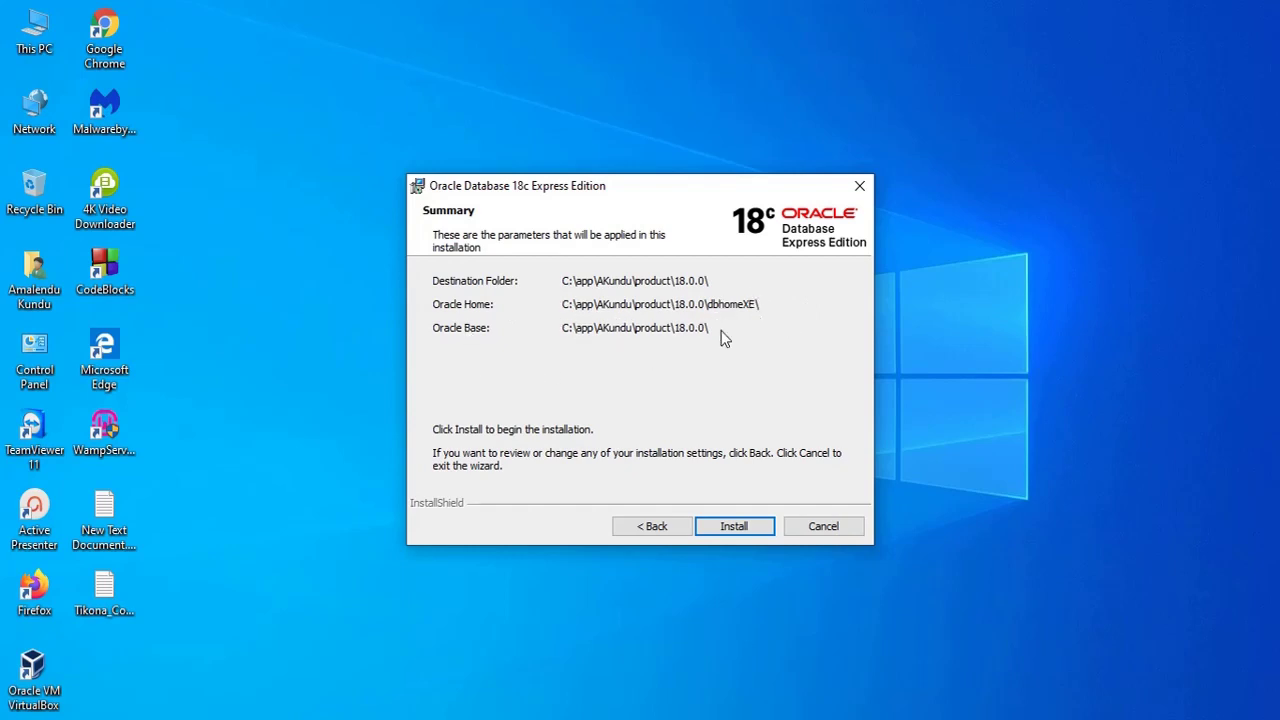
- Start the Oracle Database 18c XE installation and minimize the installer
left_click(740, 533)
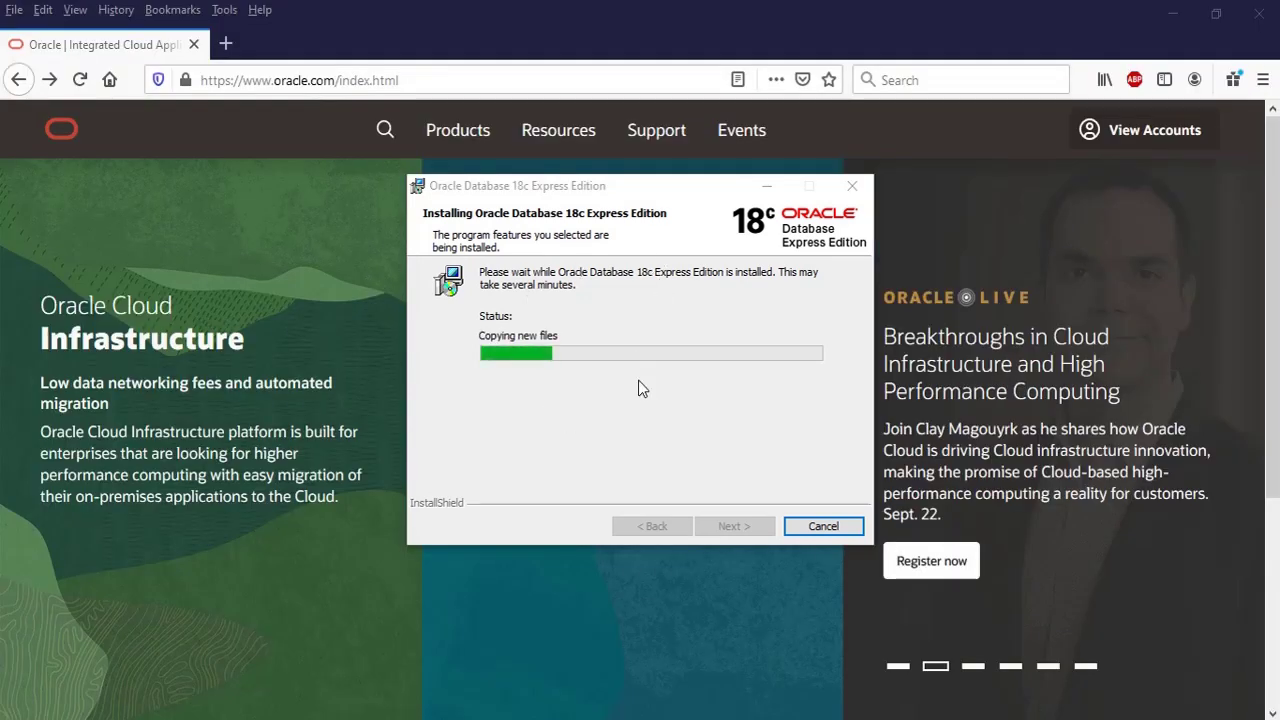
left_click(766, 186)
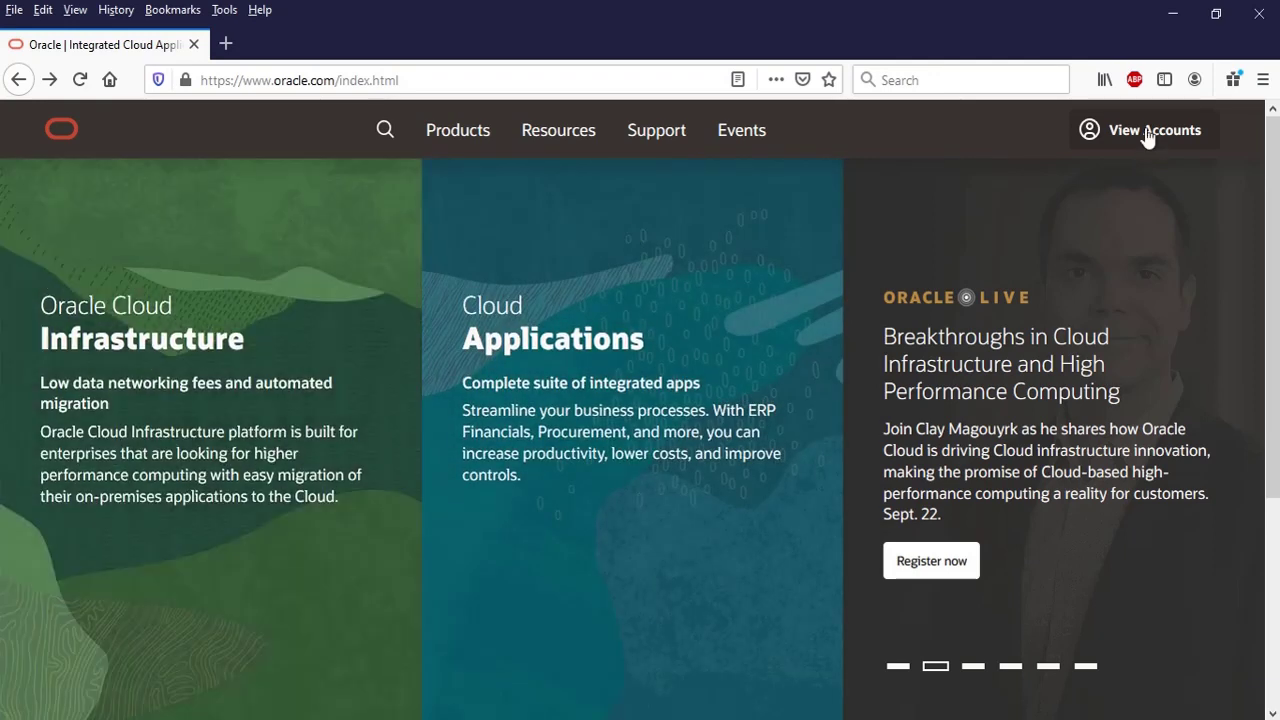
middle_click(1272, 199)
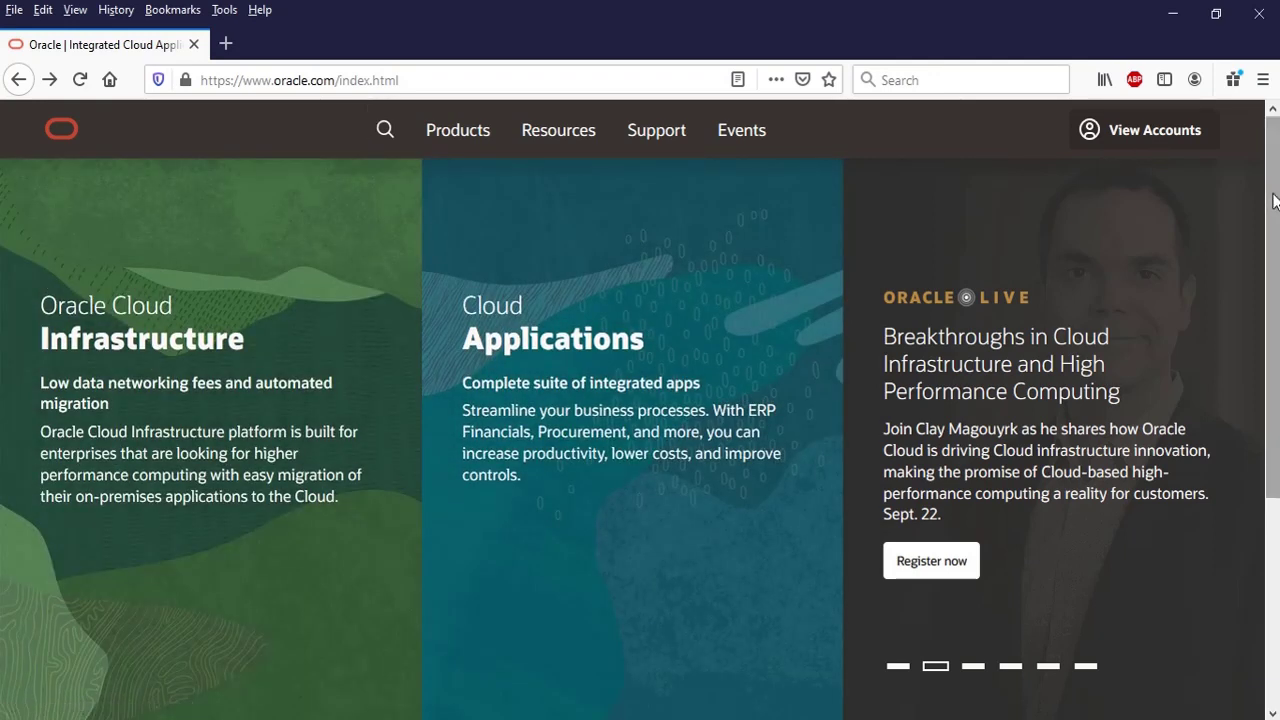
left_click_drag(1272, 240, 1272, 398)
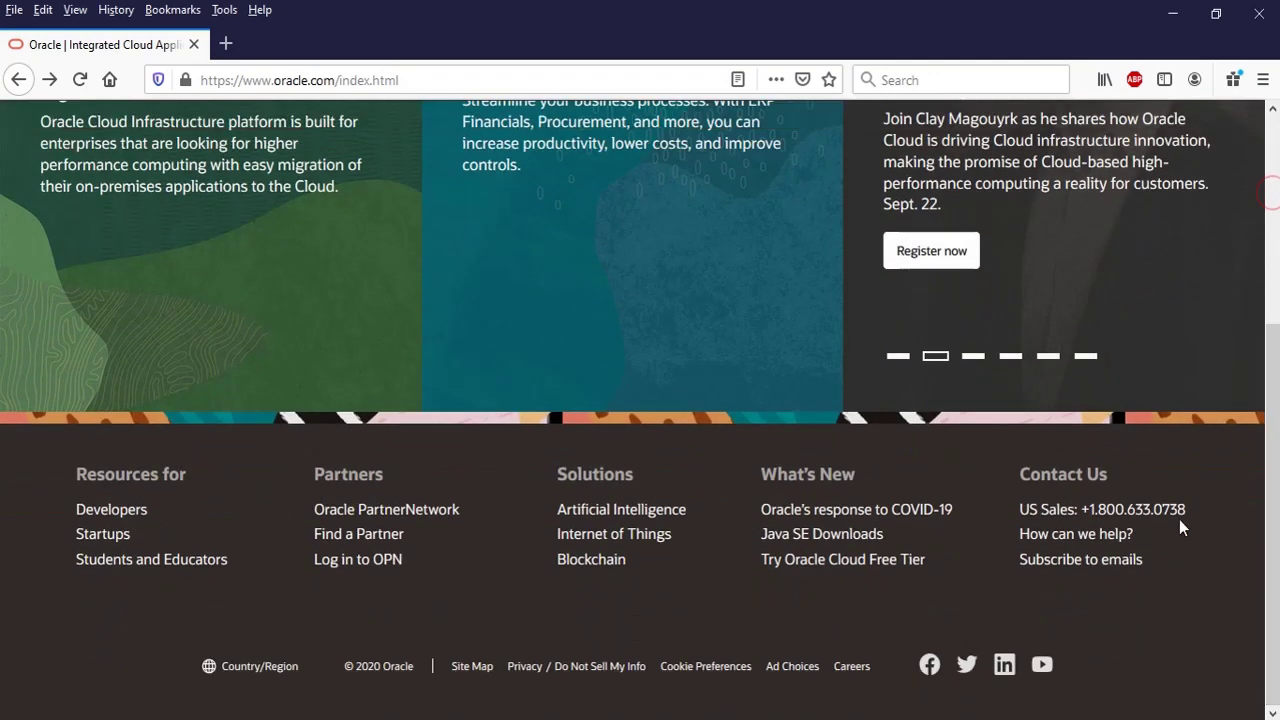
- In Firefox, go to Developers > Technologies > Databases and open the Oracle SQL Developer overview
left_click(105, 518)
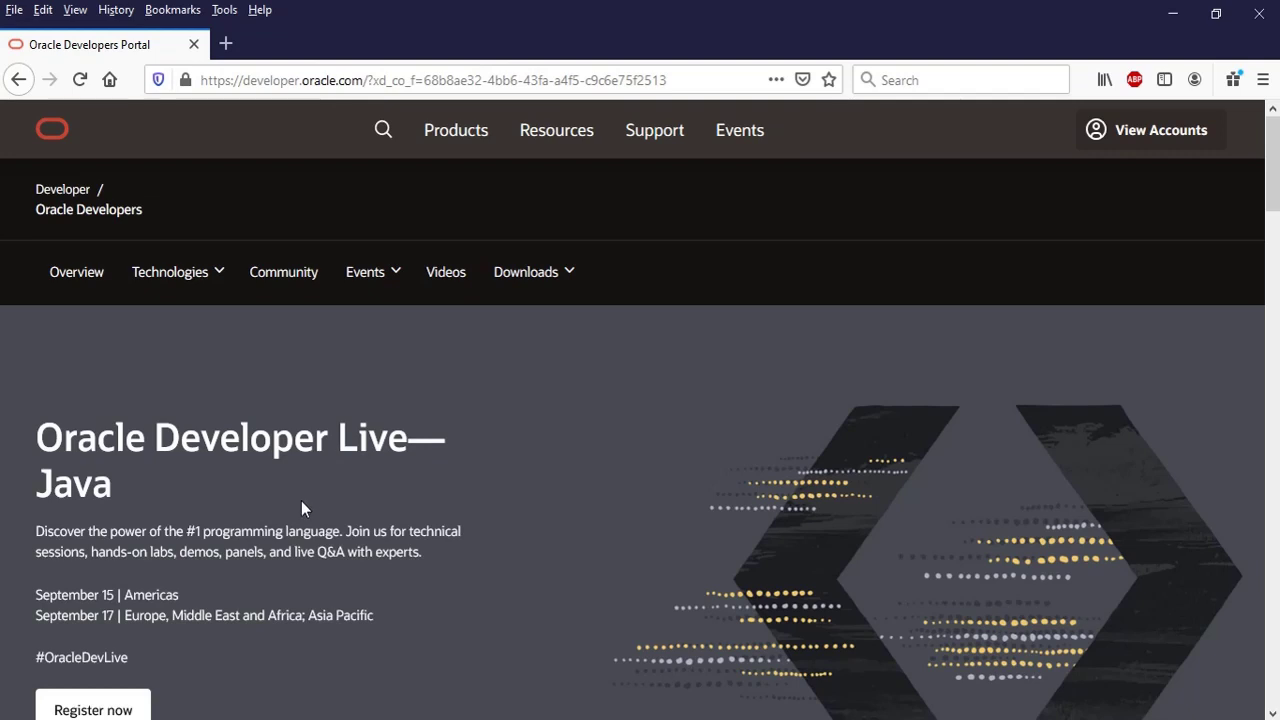
left_click(170, 272)
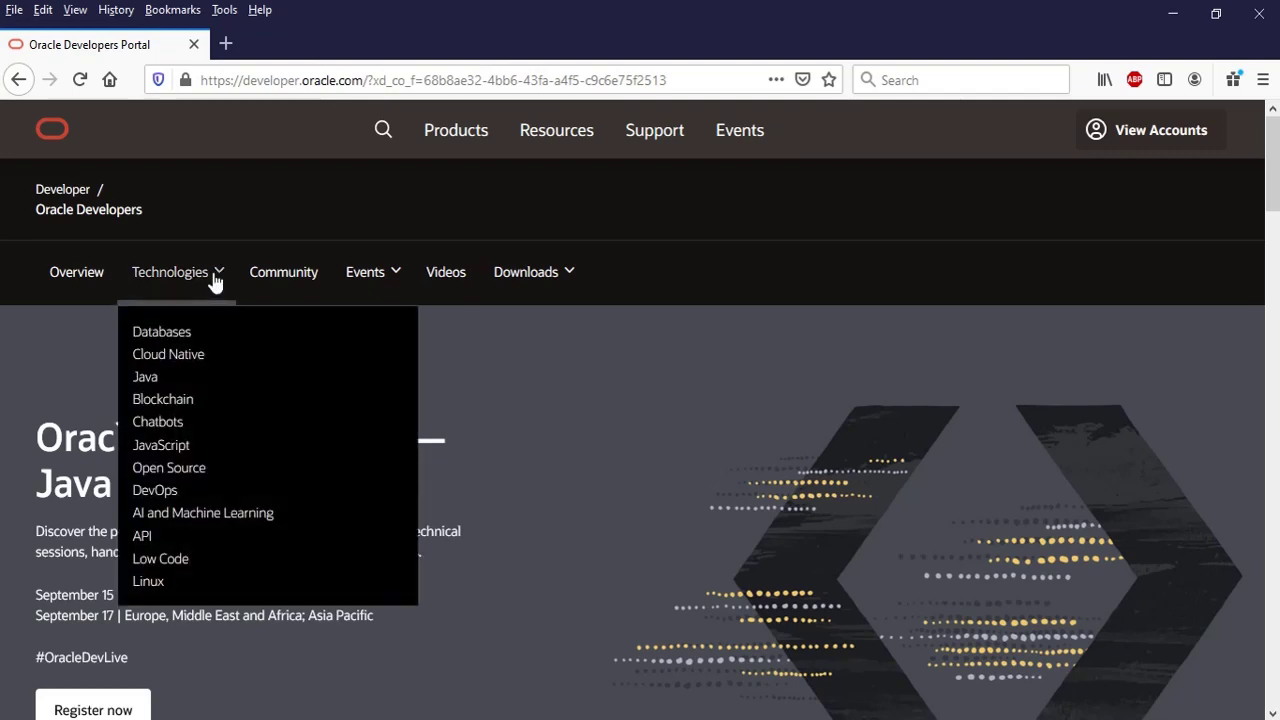
left_click(161, 338)
scroll(436, 536, "down", 10)
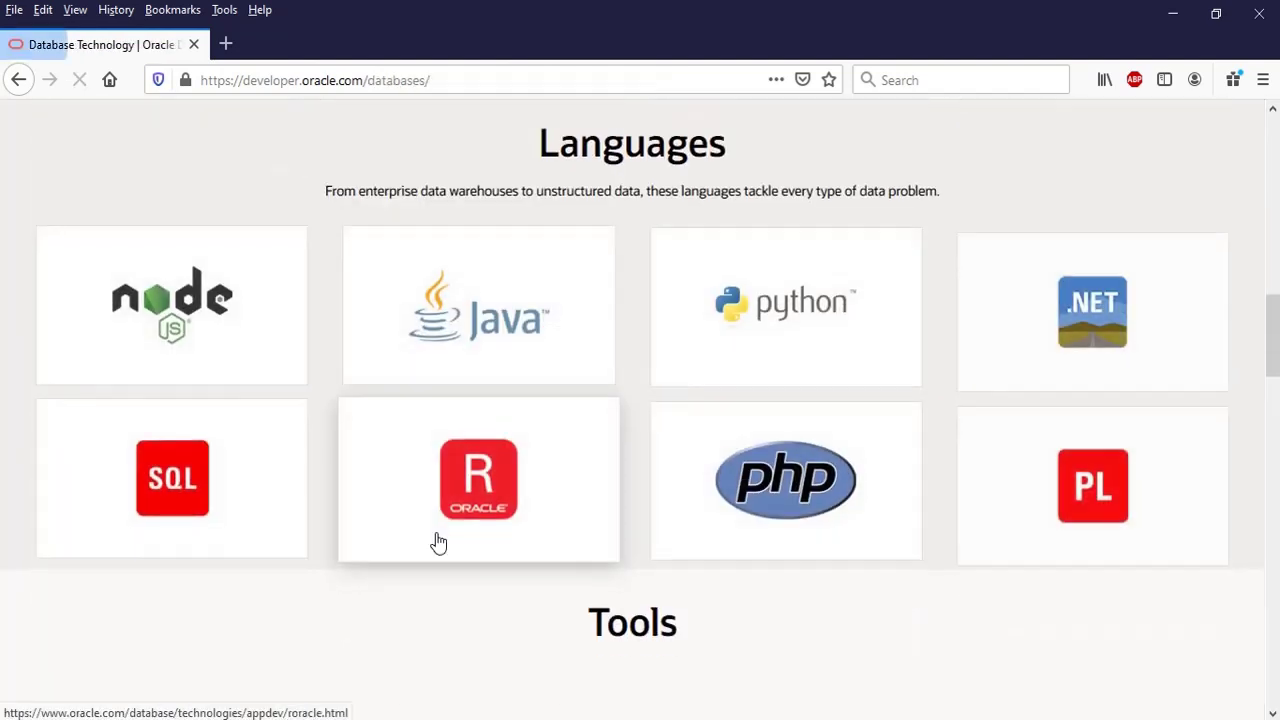
scroll(437, 543, "down", 4)
scroll(262, 453, "down", 3)
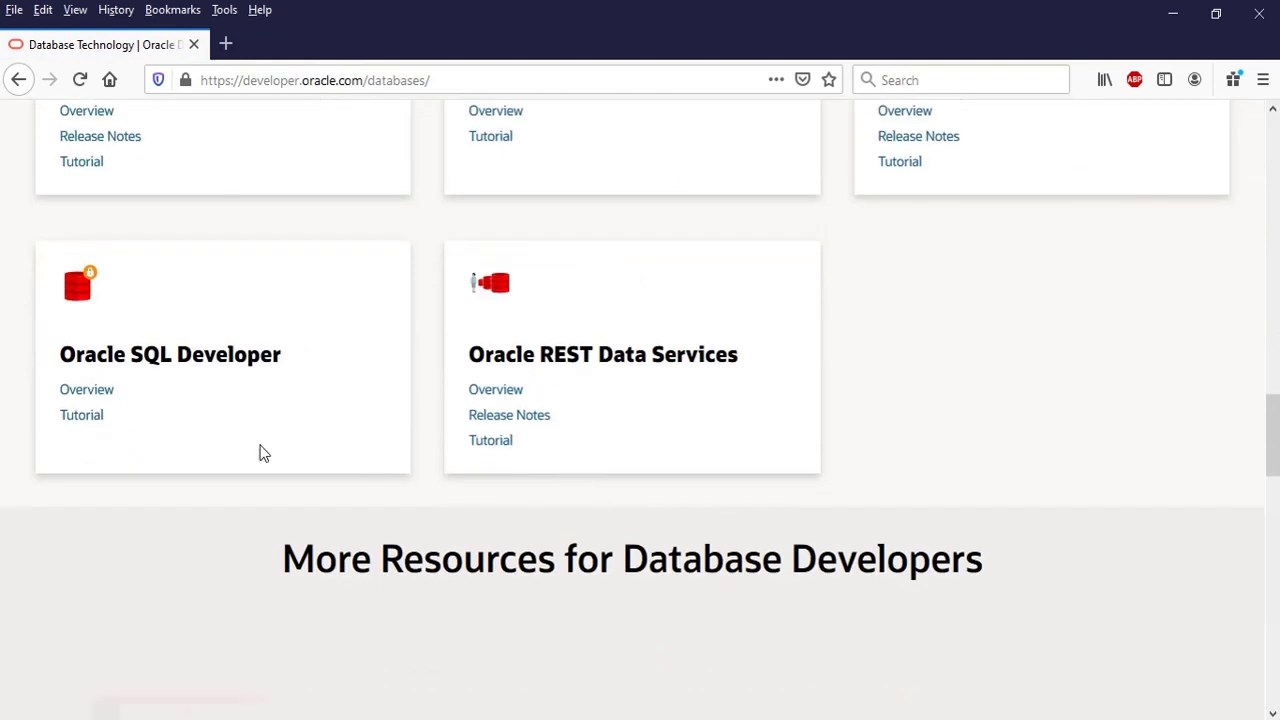
left_click(93, 397)
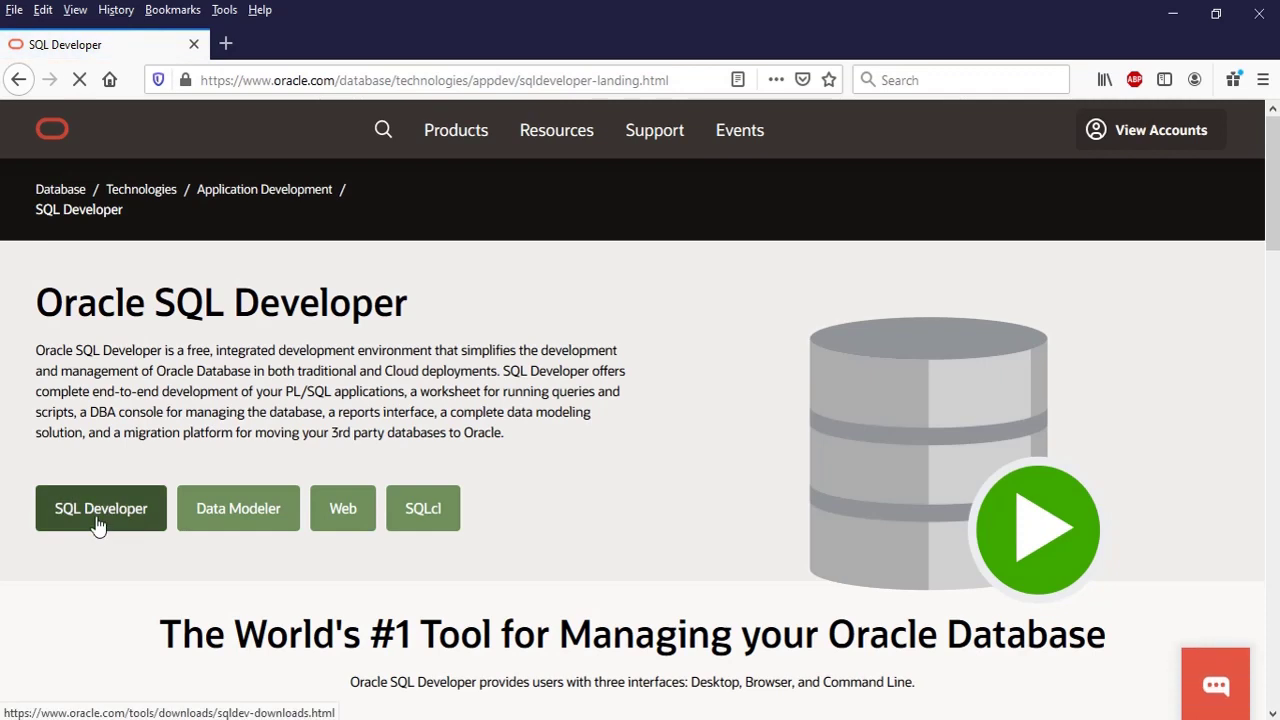
- Open SQL Developer 20.2 downloads and compare the Windows 64-bit with JDK 8 and 32/64-bit packages
left_click(98, 527)
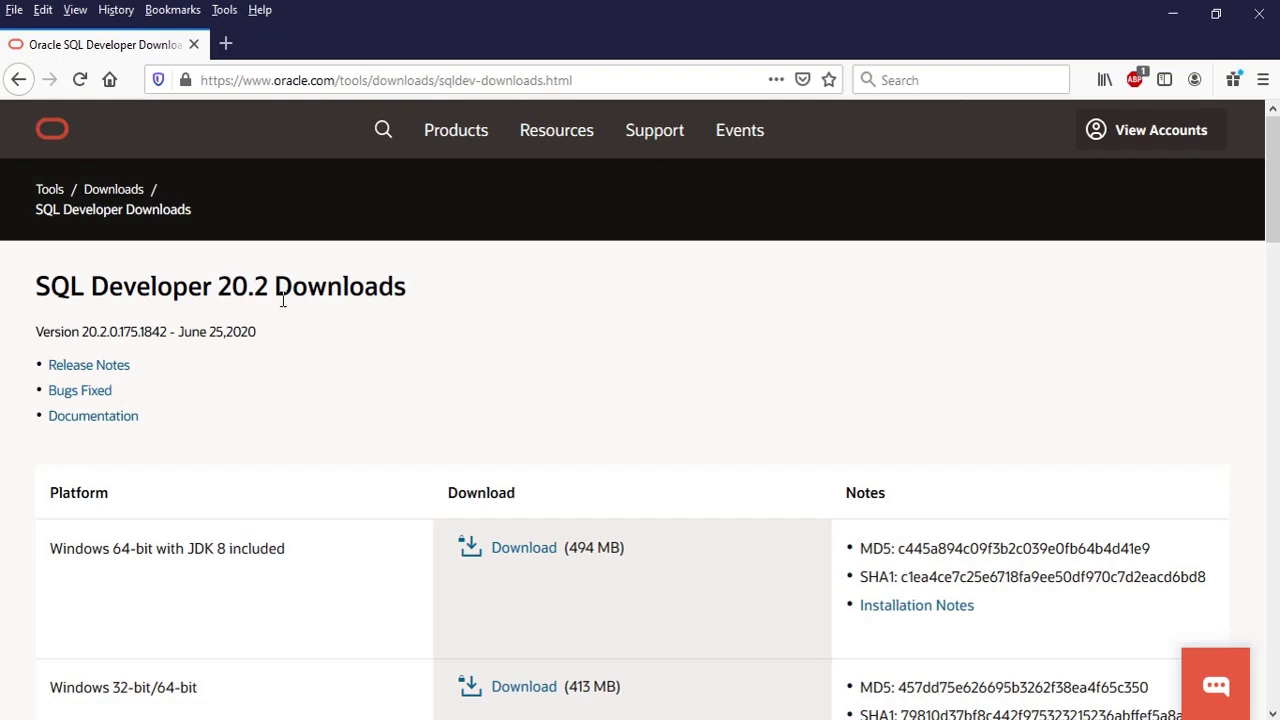
scroll(326, 455, "down", 2)
scroll(298, 523, "down", 2)
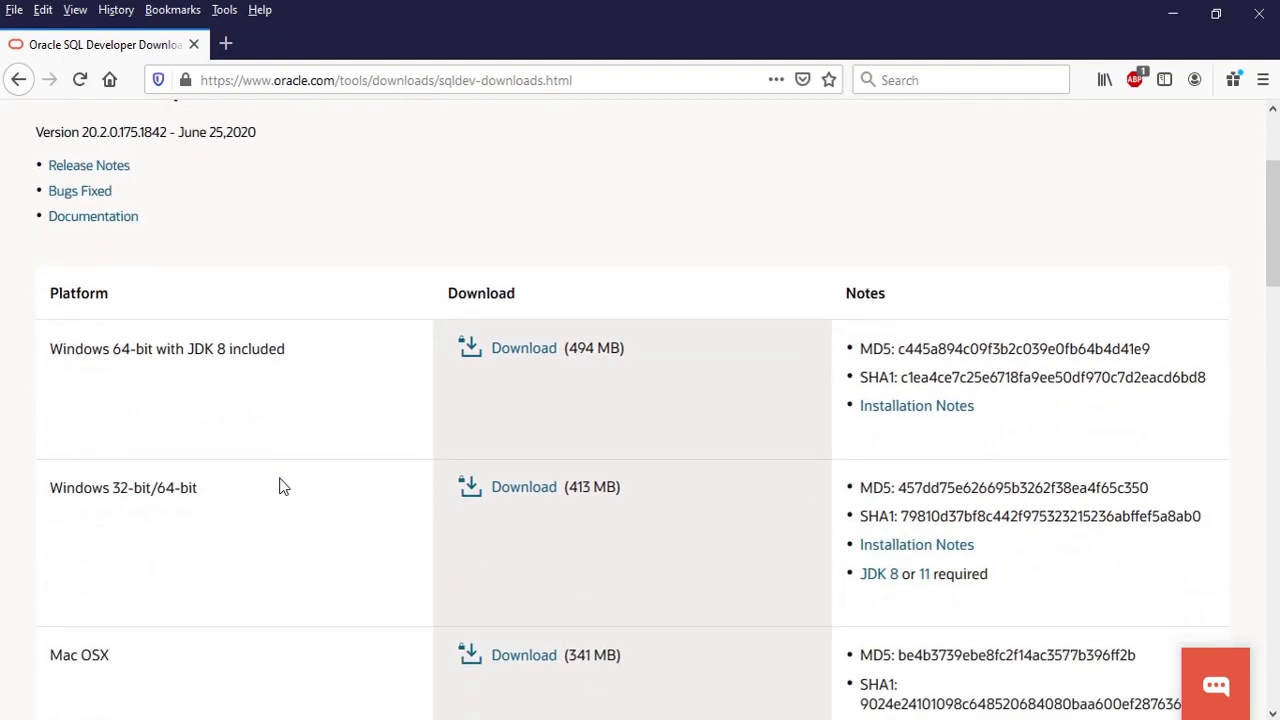
left_click_drag(112, 352, 262, 352)
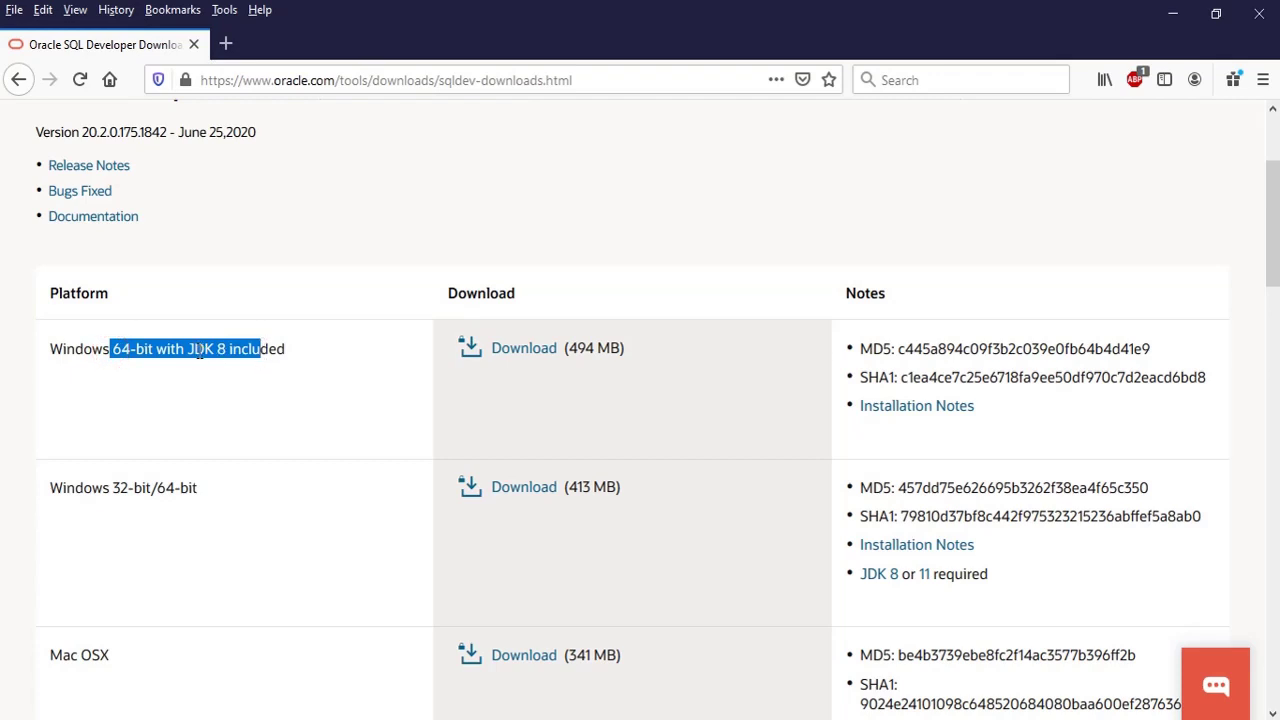
left_click(251, 349)
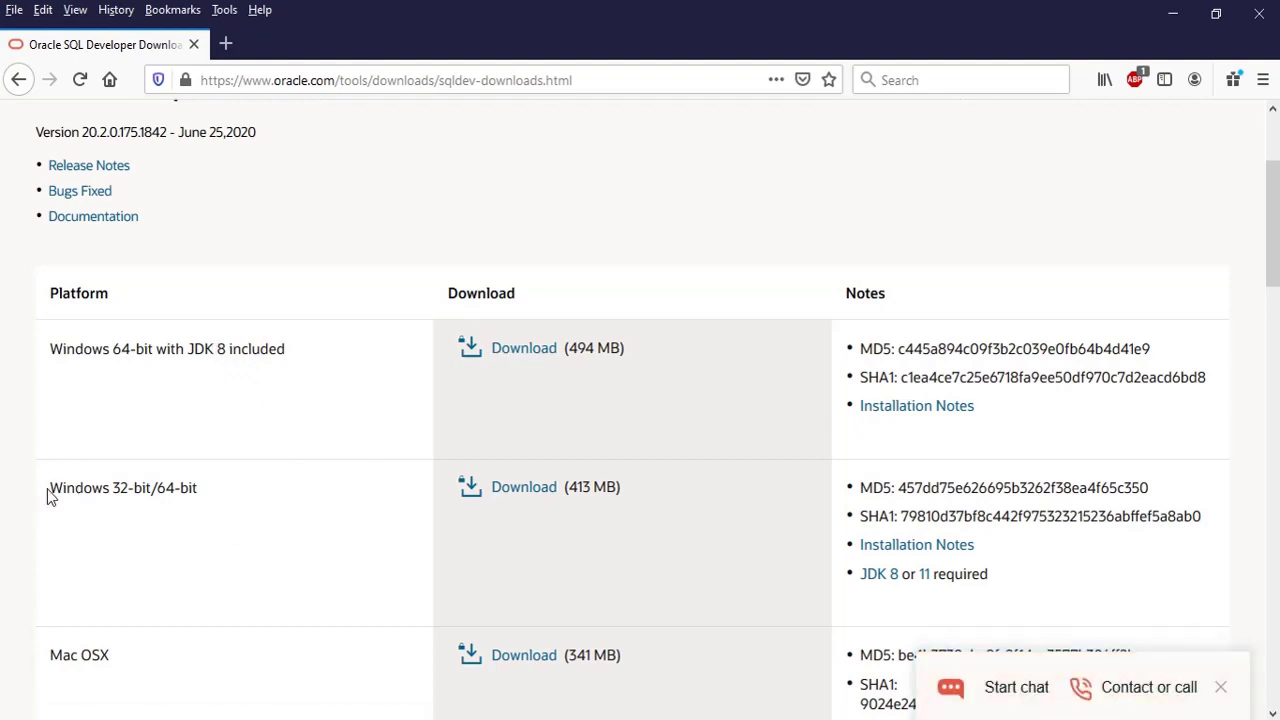
left_click_drag(49, 490, 234, 497)
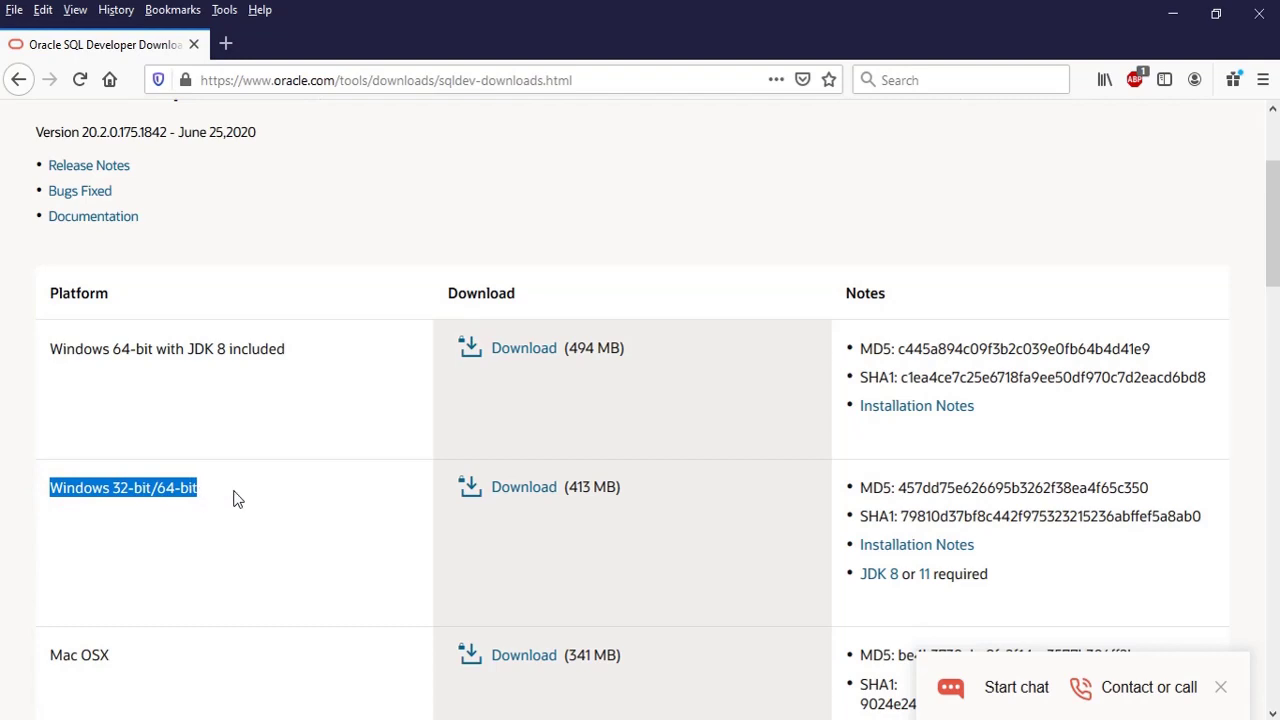
left_click(232, 490)
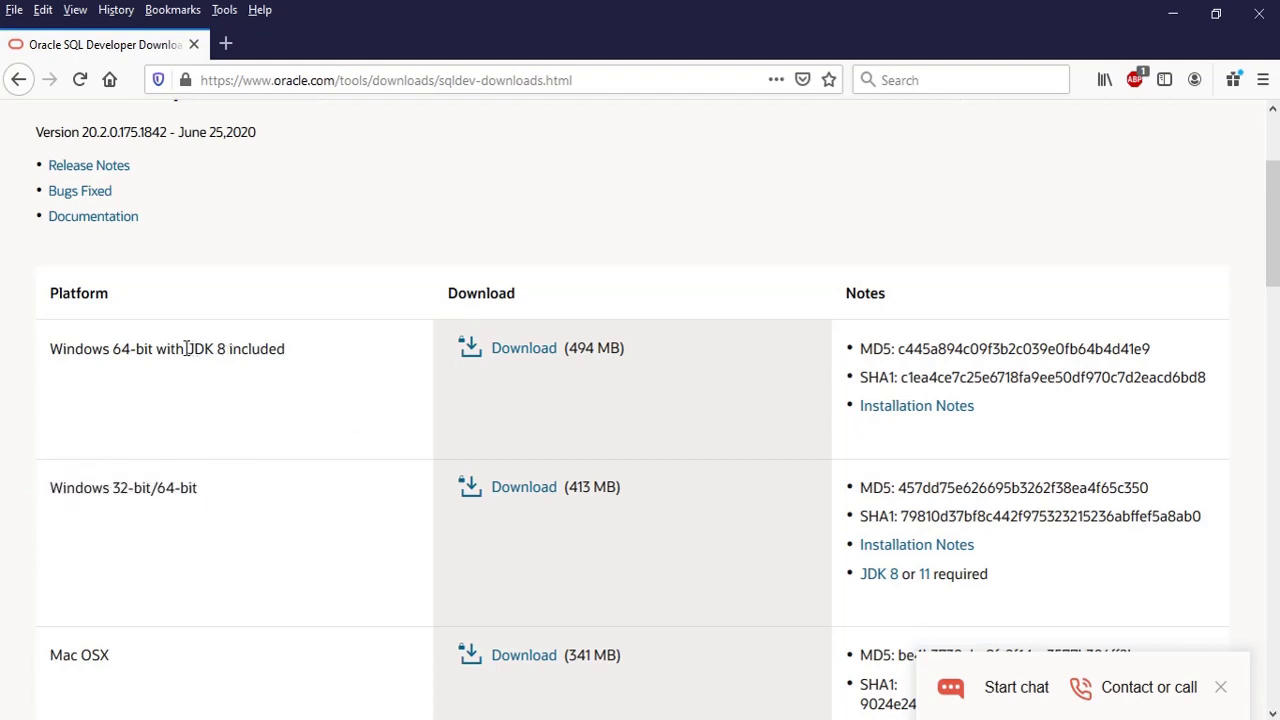
left_click_drag(187, 348, 271, 388)
left_click(268, 393)
- Accept the license and request the Windows 64-bit sqldeveloper-20.2.0.175.1842-x64.zip, then cancel saving it
double_click(204, 349)
left_click(363, 351)
left_click(530, 350)
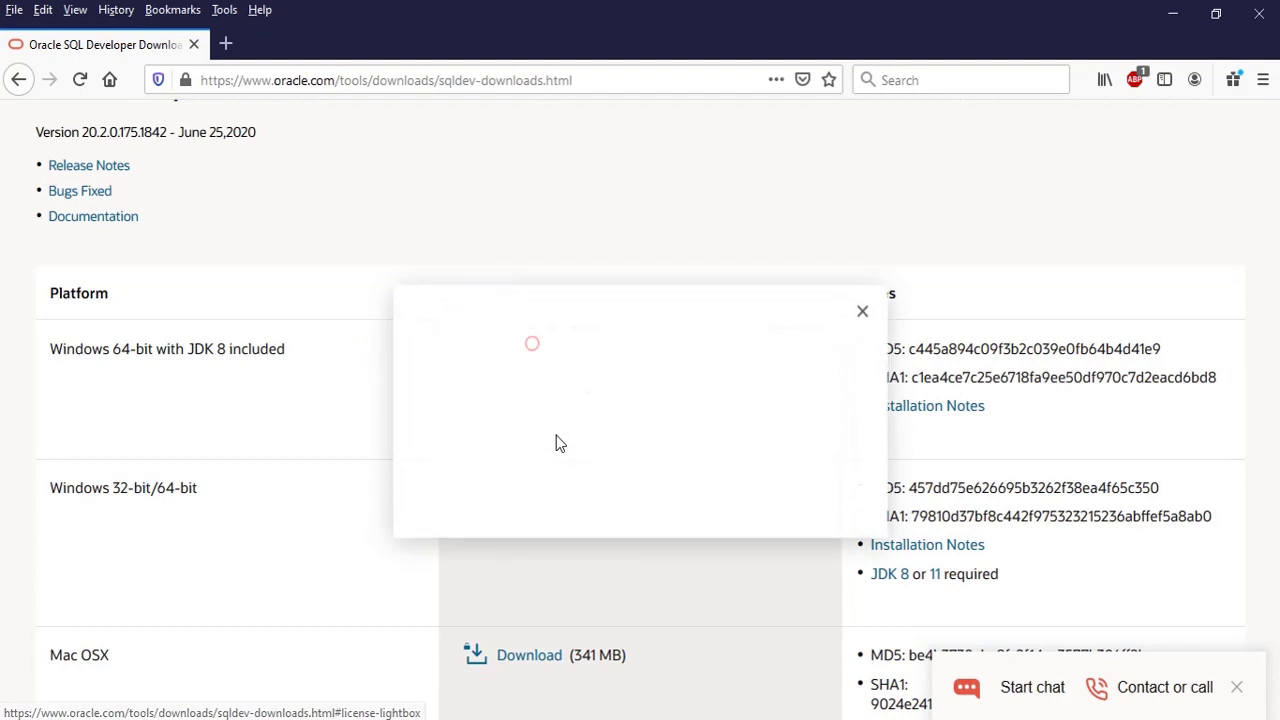
left_click(440, 388)
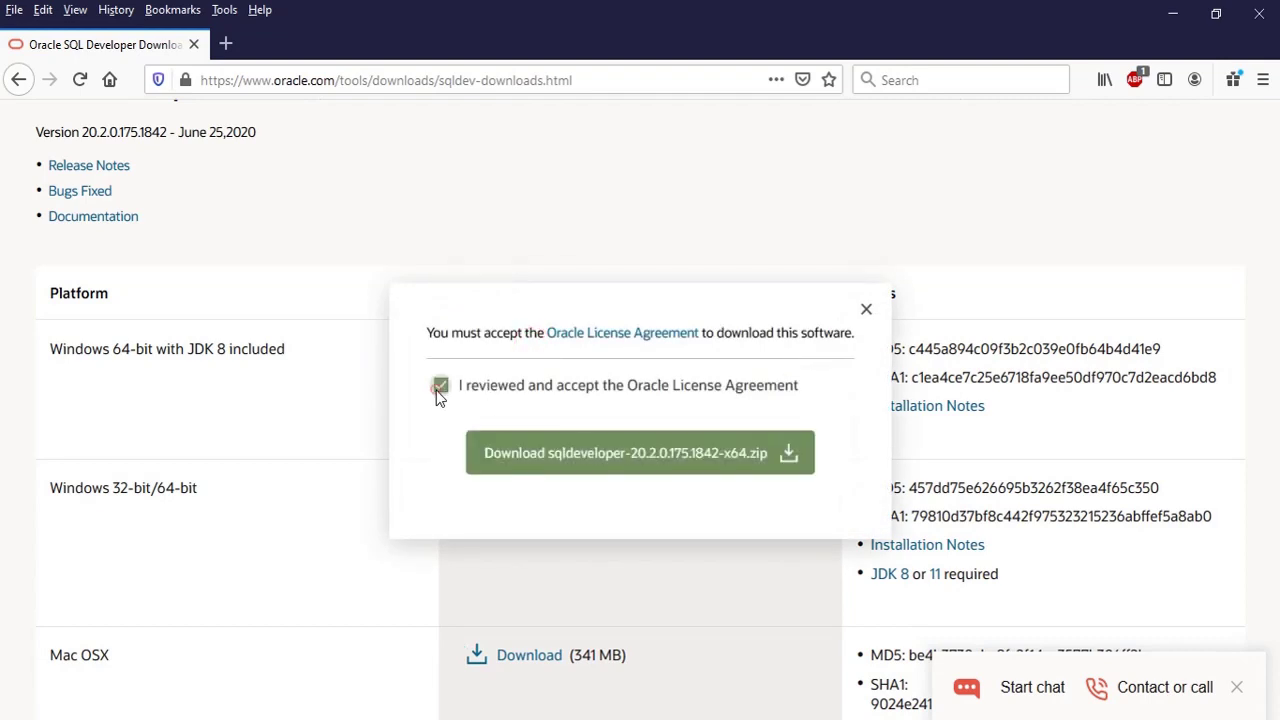
left_click(618, 478)
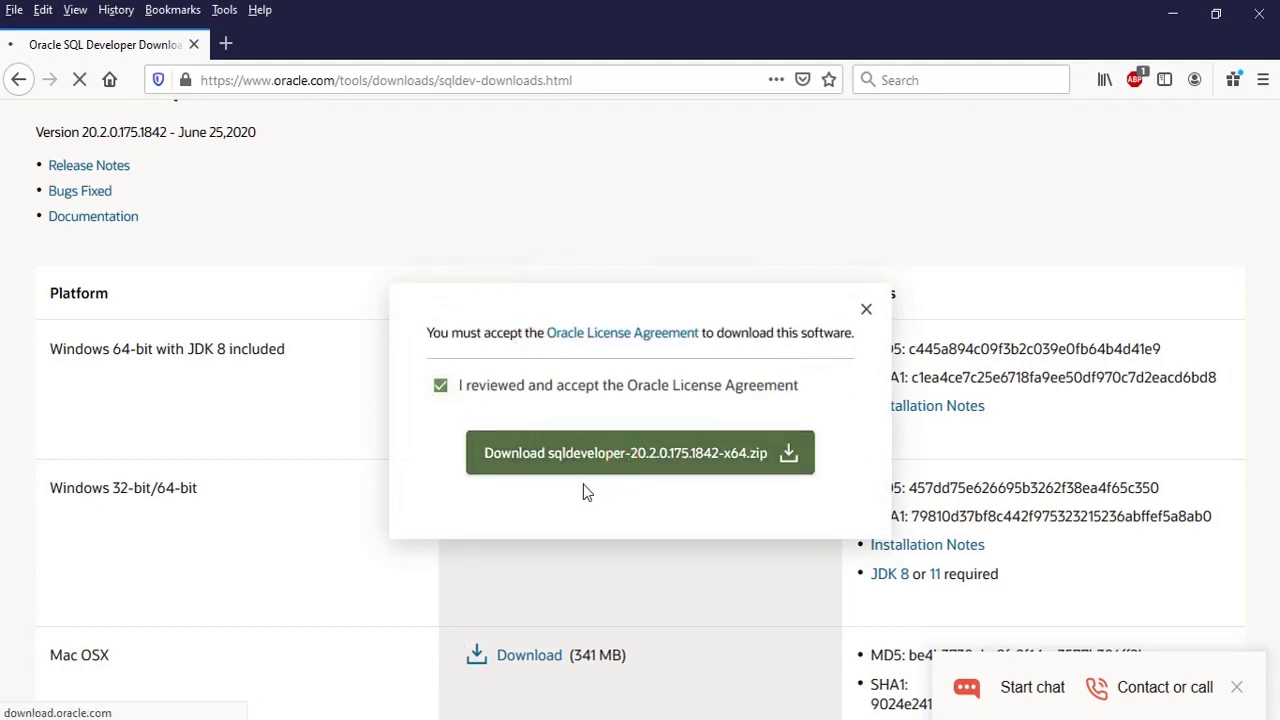
left_click(690, 488)
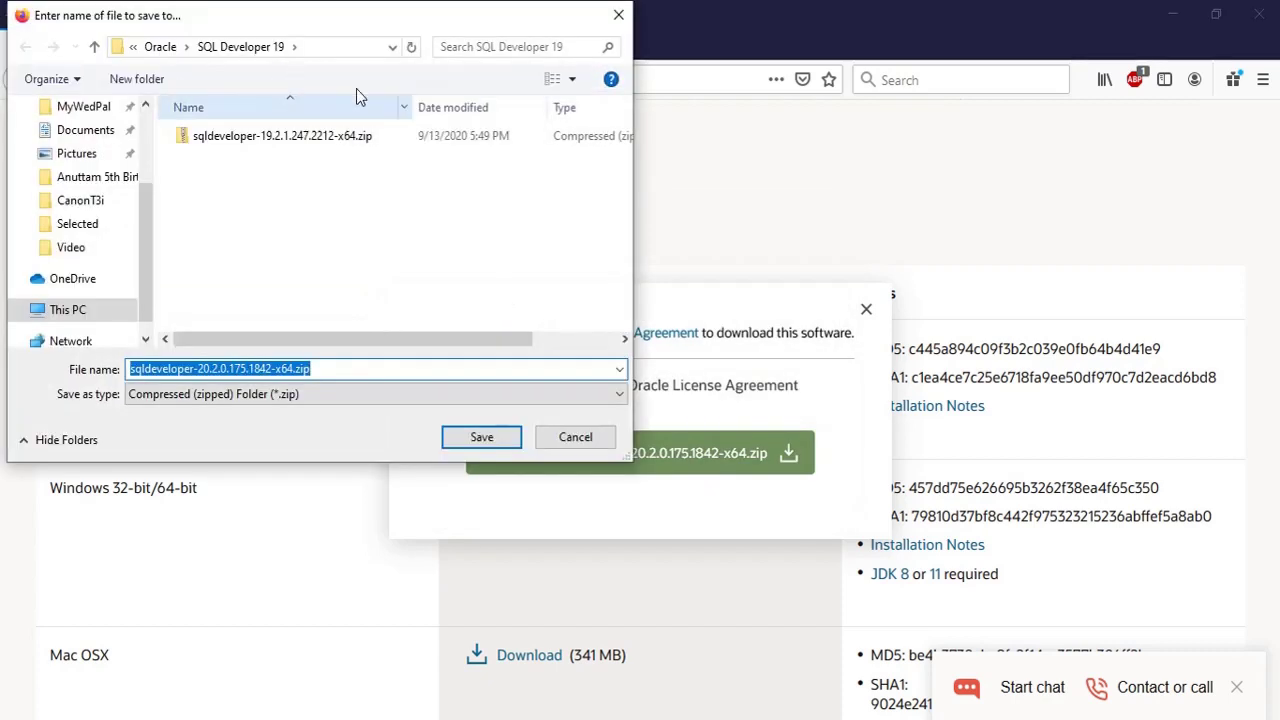
left_click(573, 437)
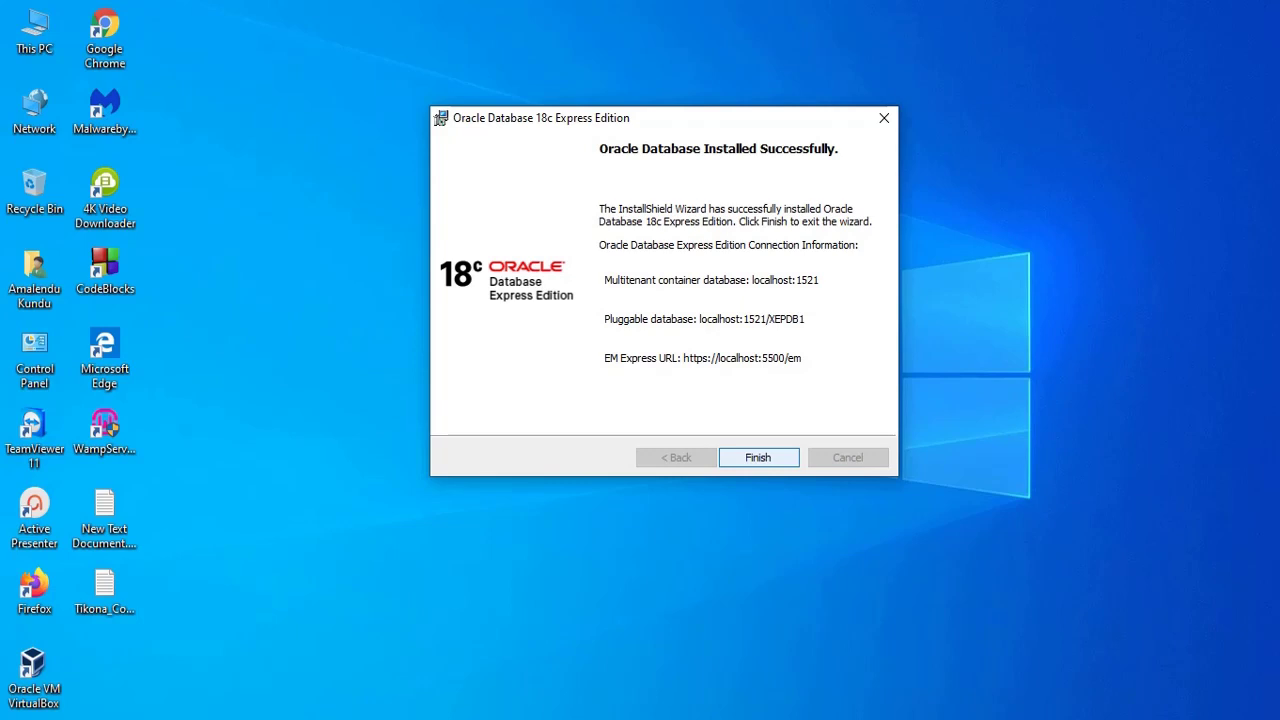
- Finish the completed database installer and refresh the desktop
key("Return")
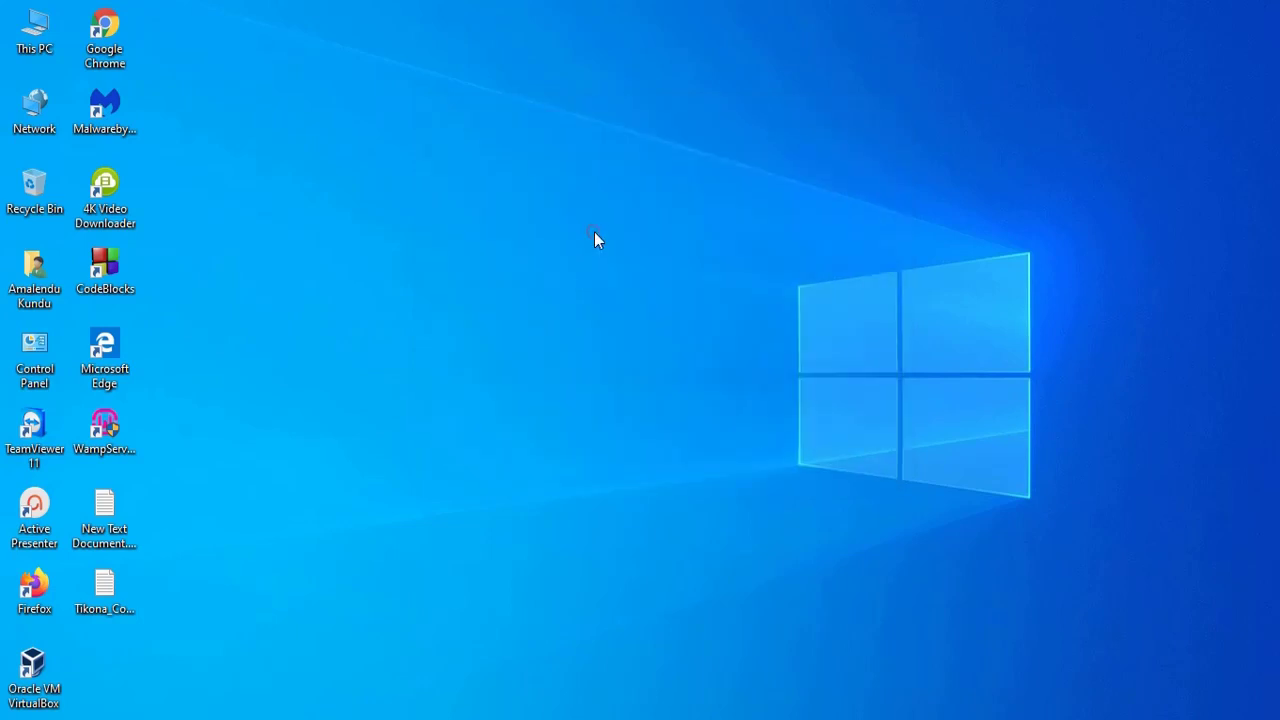
right_click(594, 233)
left_click(617, 289)
- Expand the Oracle - OraDB18Home1 folder in the Start menu to list its tools
left_click(12, 712)
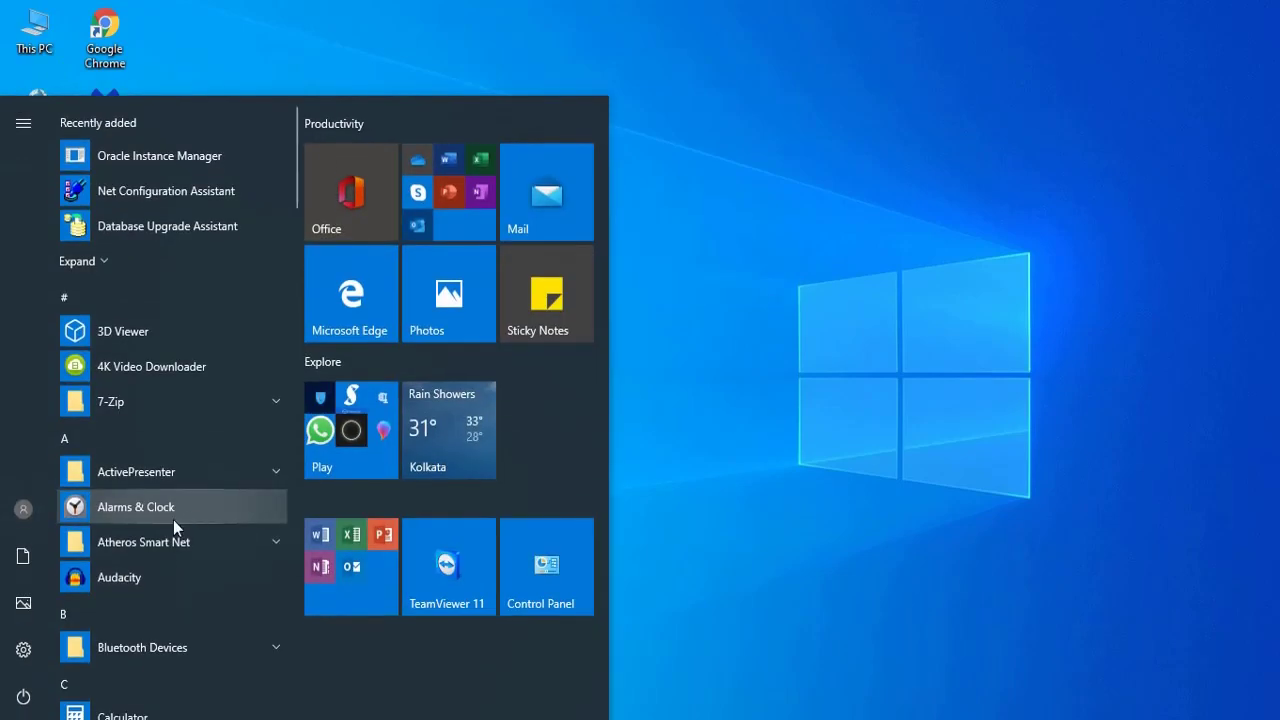
scroll(162, 604, "down", 7)
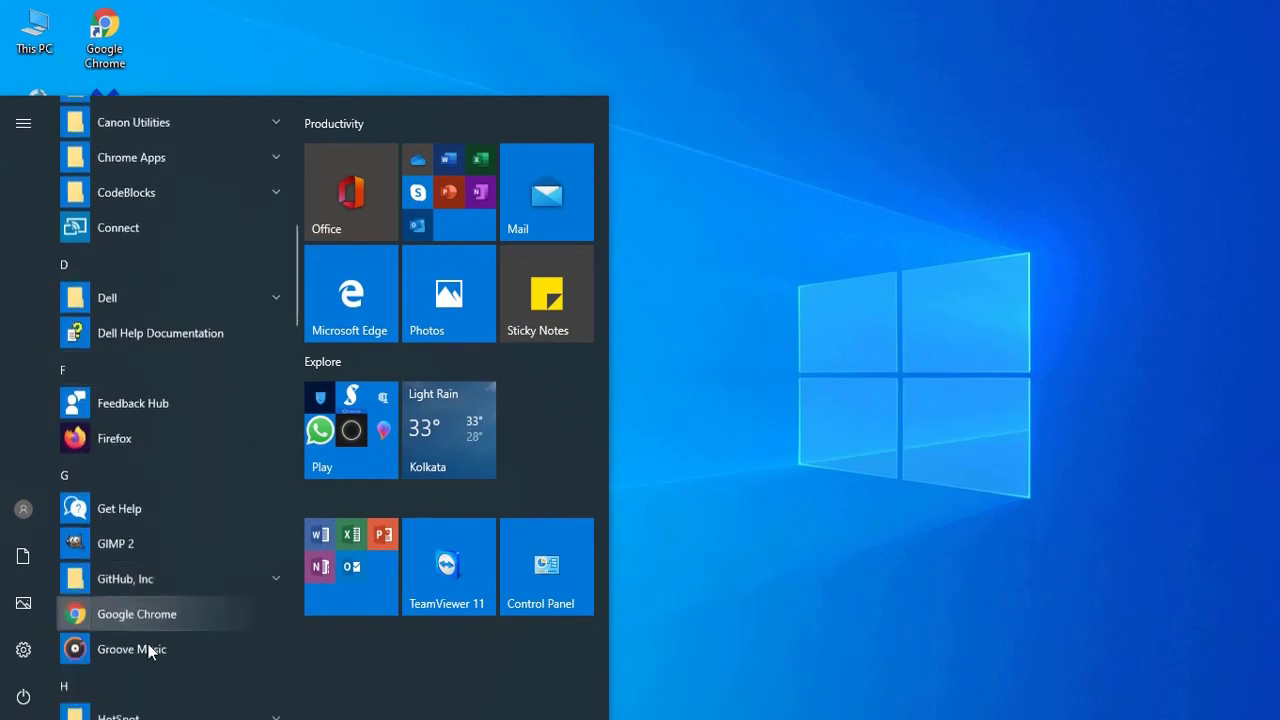
scroll(146, 631, "down", 10)
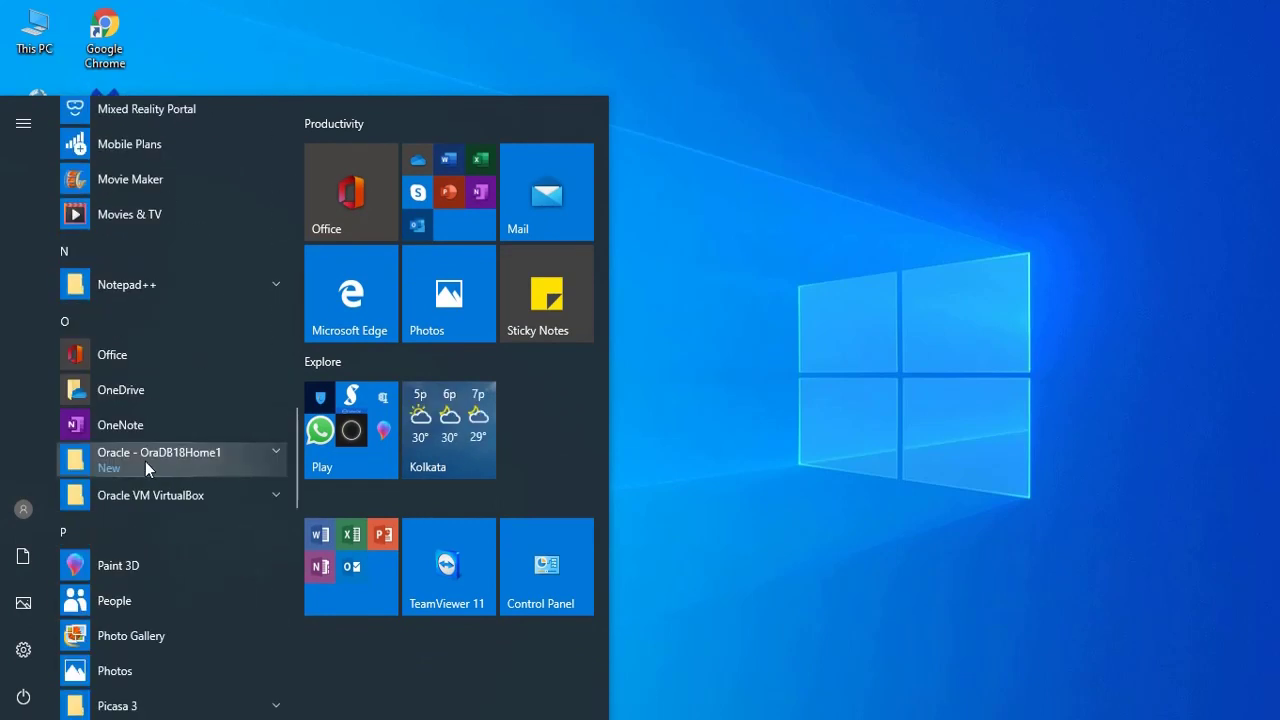
left_click(274, 456)
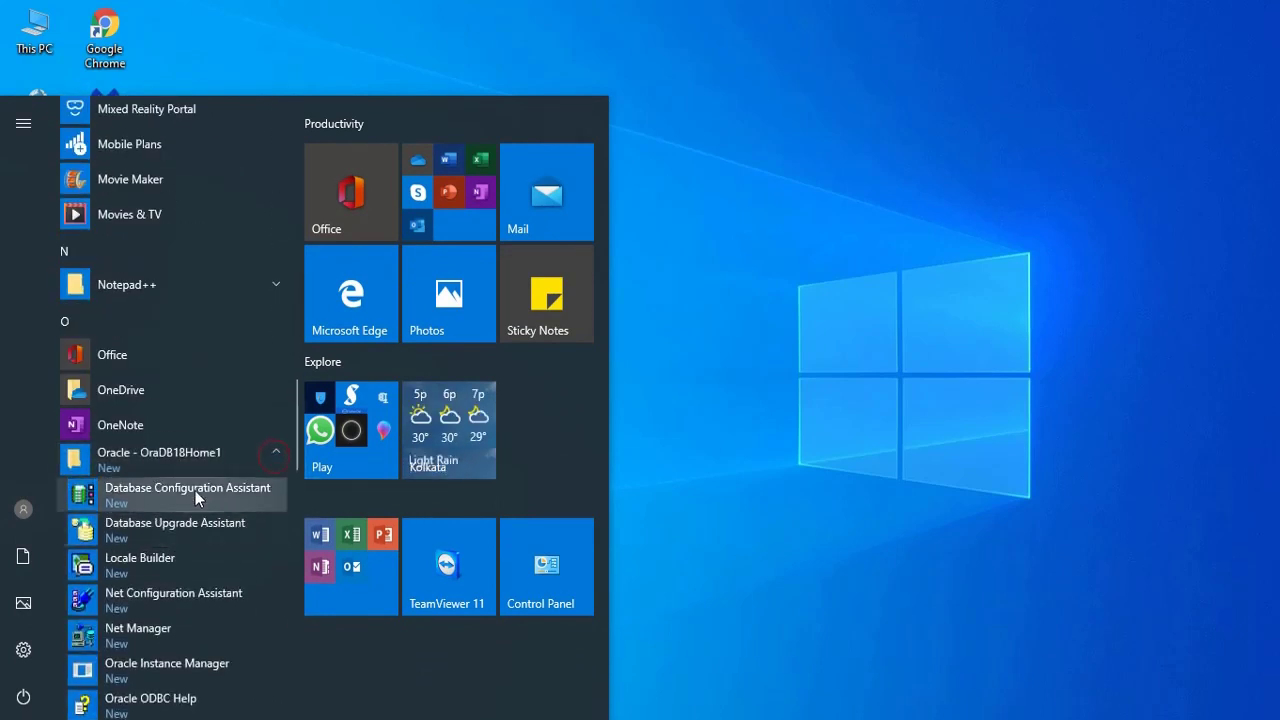
scroll(210, 565, "down", 2)
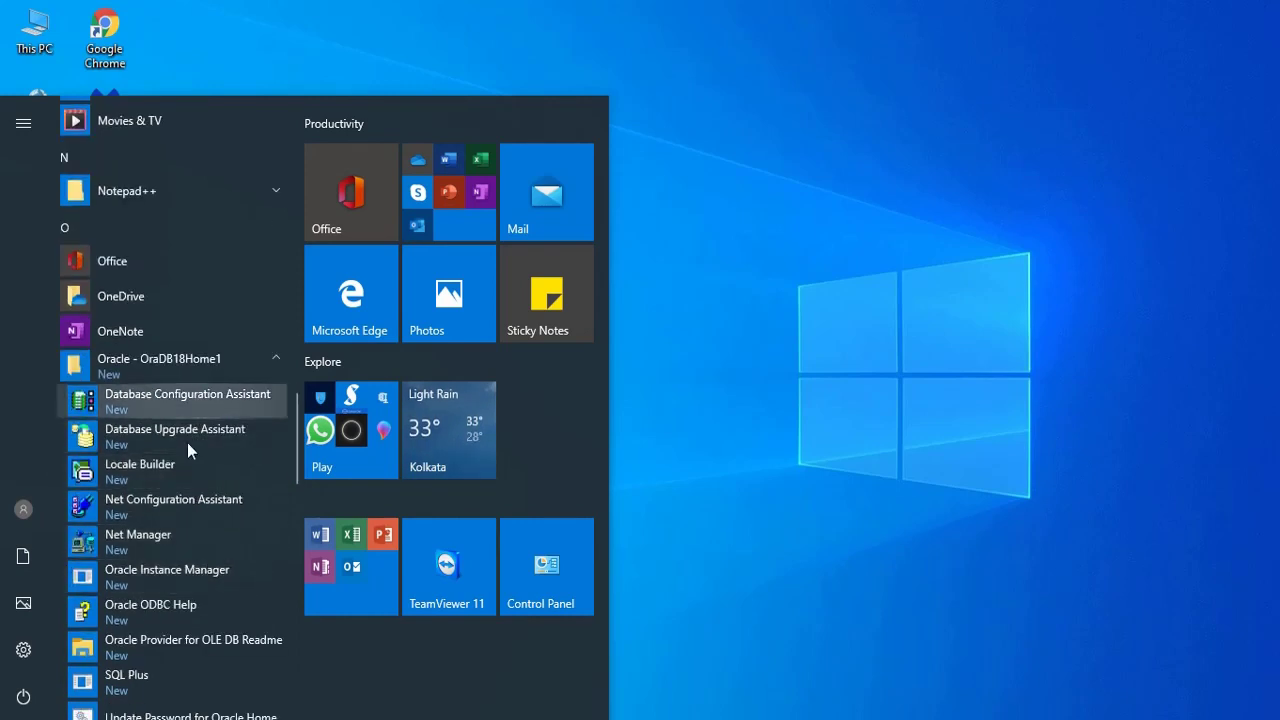
scroll(192, 576, "down", 4)
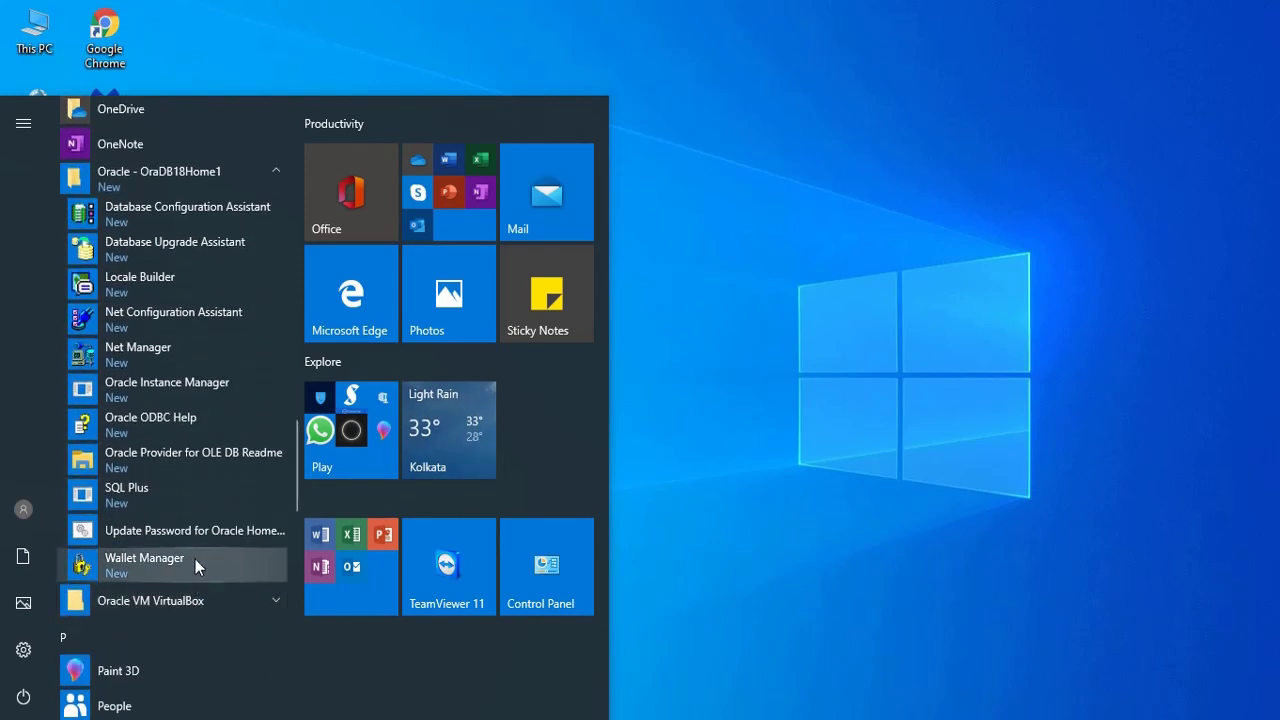
- Start SQL Plus and log in as SYSTEM with its password
left_click(154, 493)
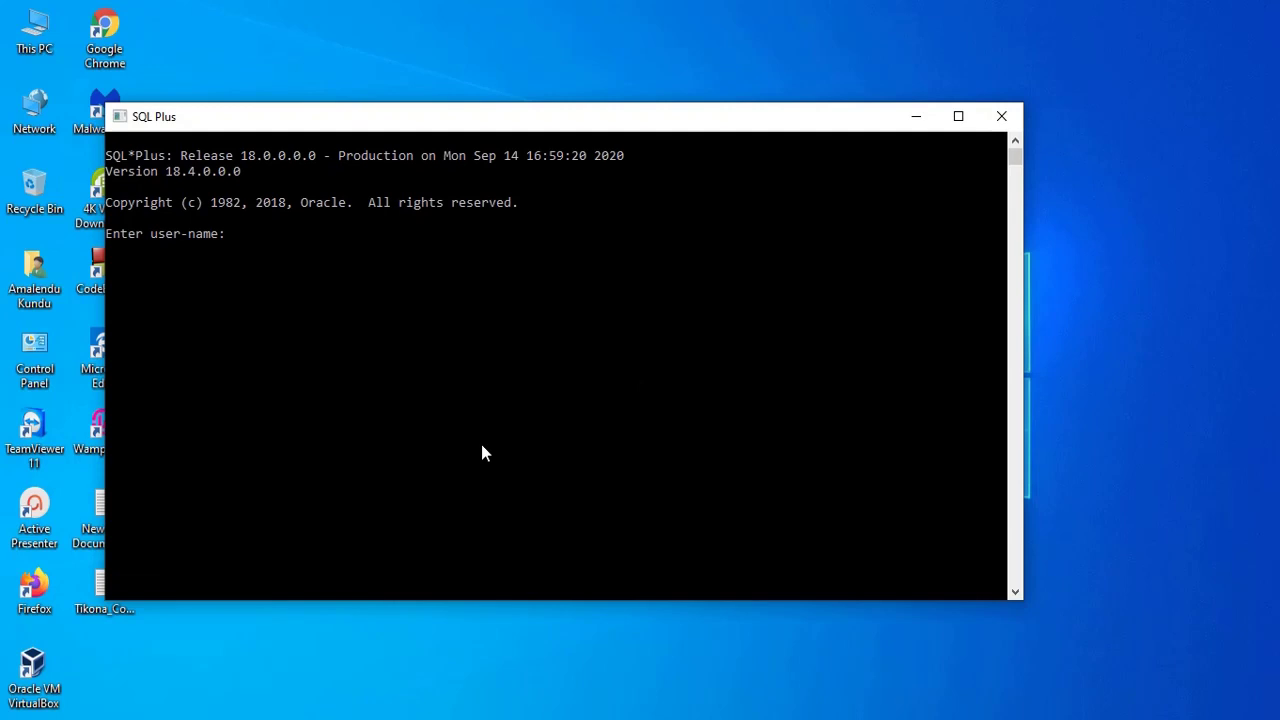
type("SYSTEM/oracle123")
key("Return")
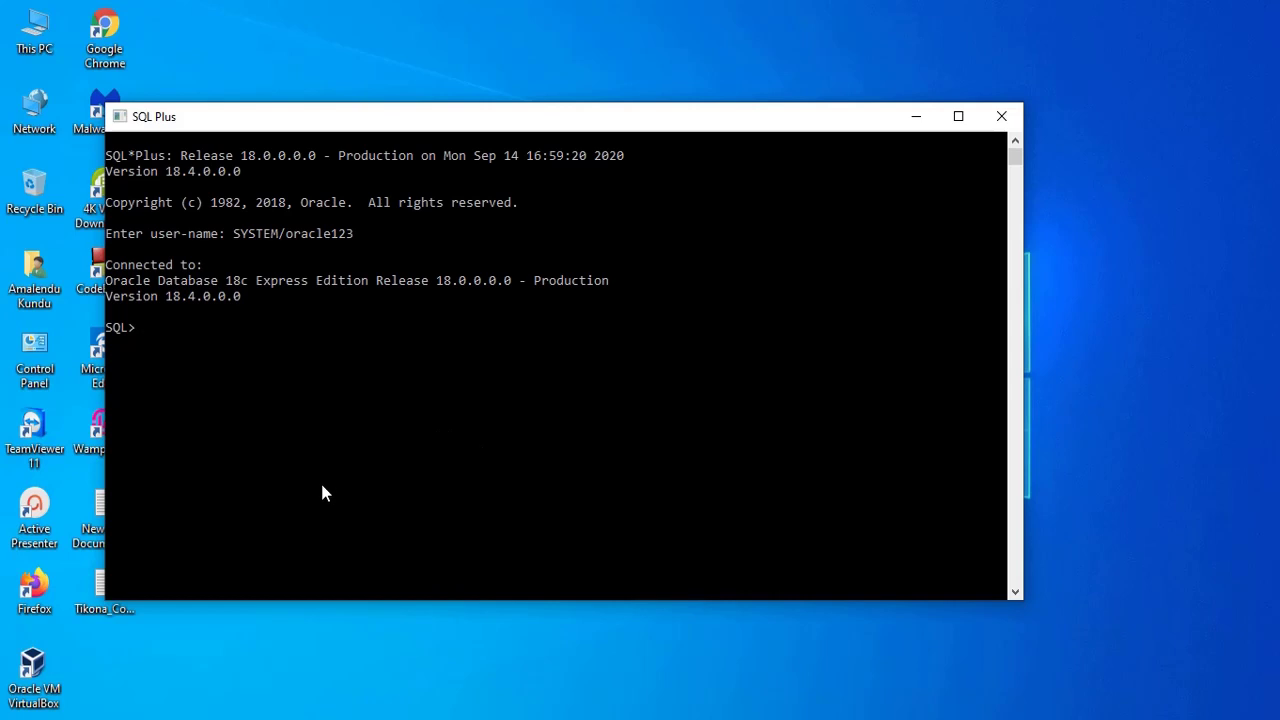
- Query v$database name, open mode and CDB, then attempt the SYSTEM connection to XEPDB1
right_click(316, 376)
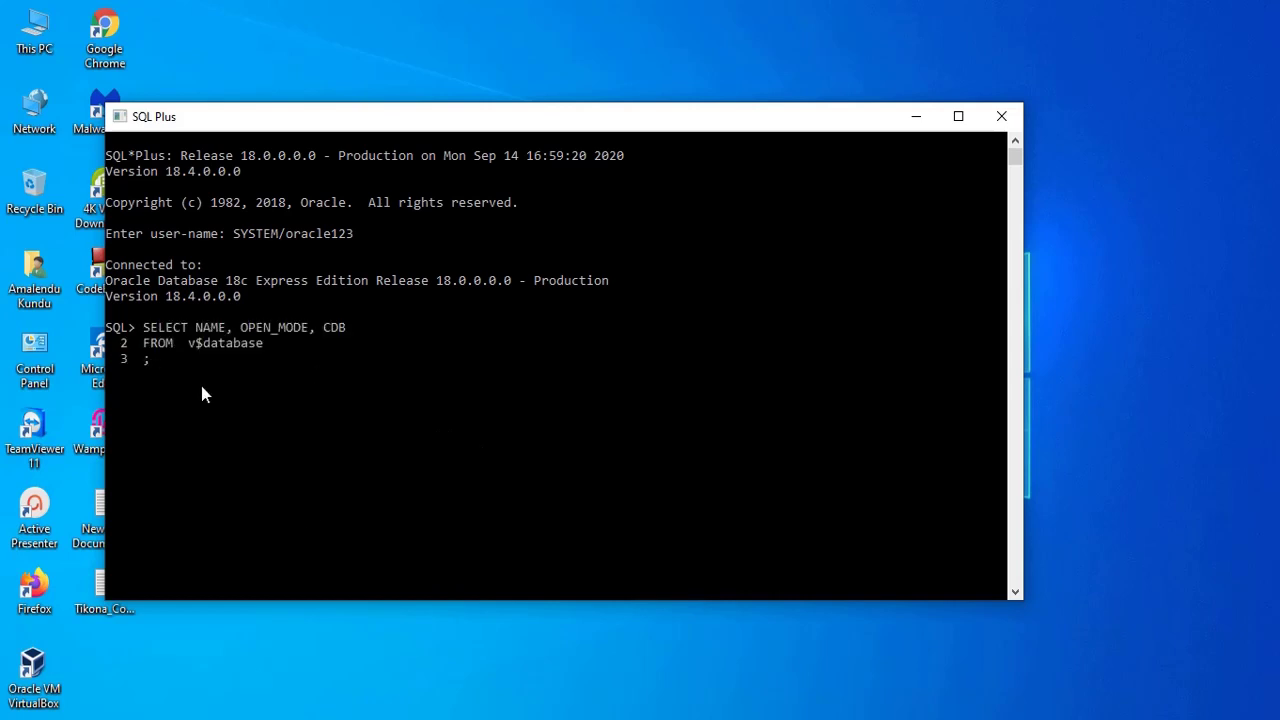
left_click_drag(188, 342, 264, 343)
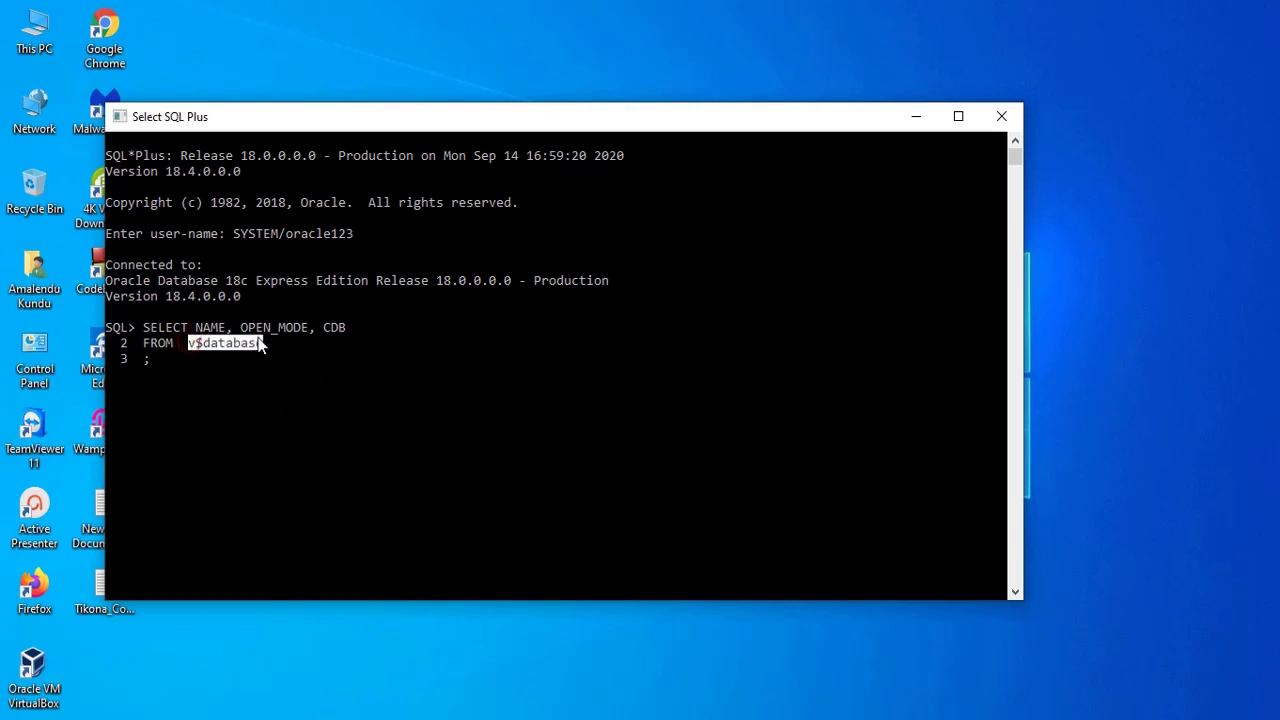
left_click(213, 296)
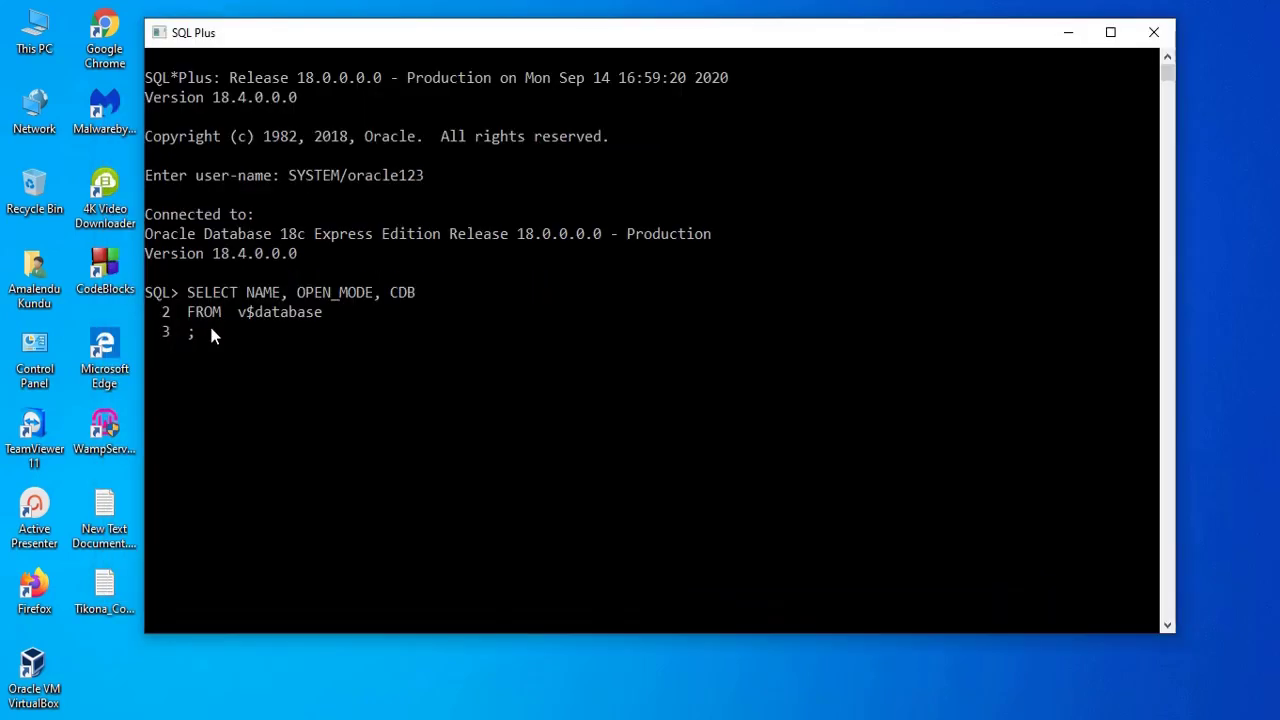
key("Return")
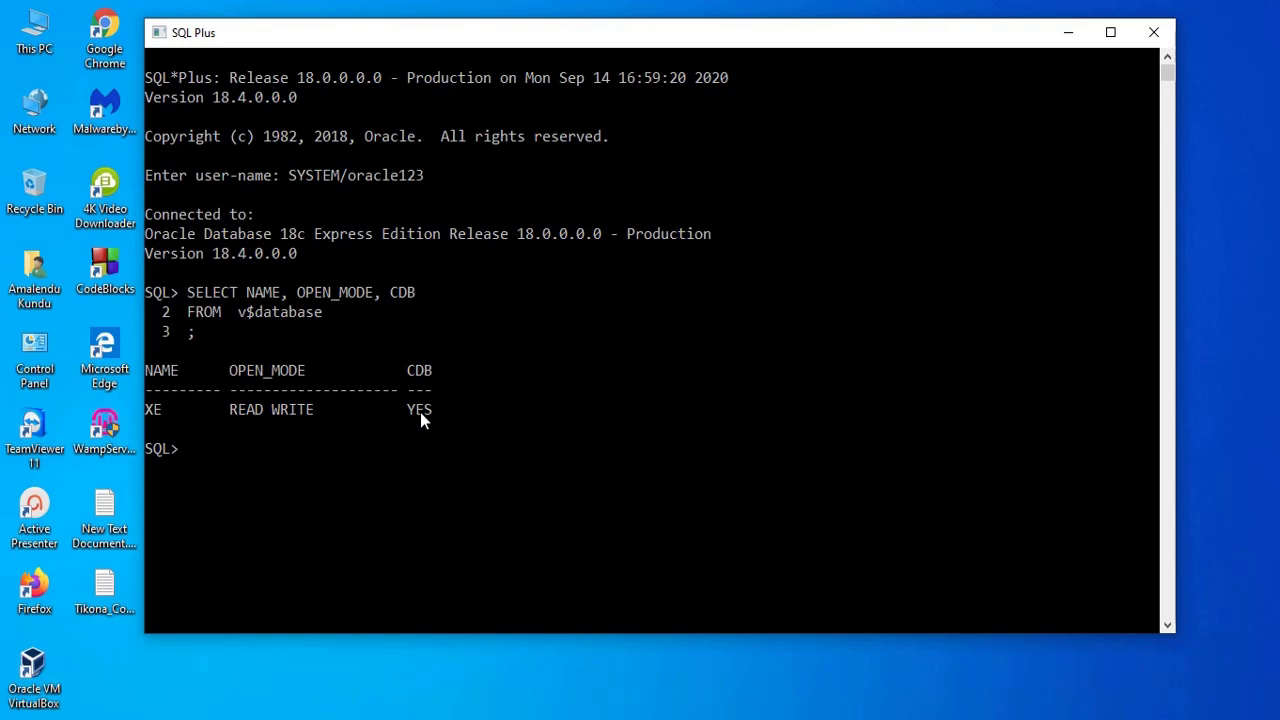
right_click(507, 457)
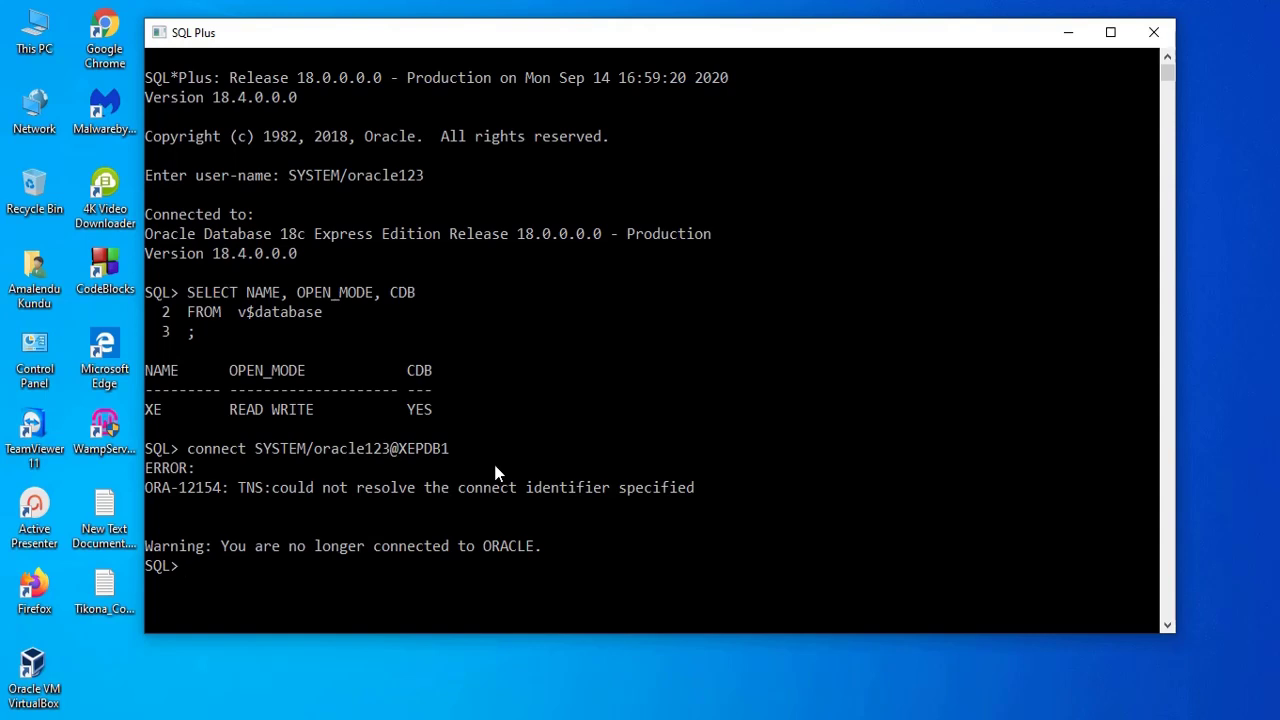
key("super")
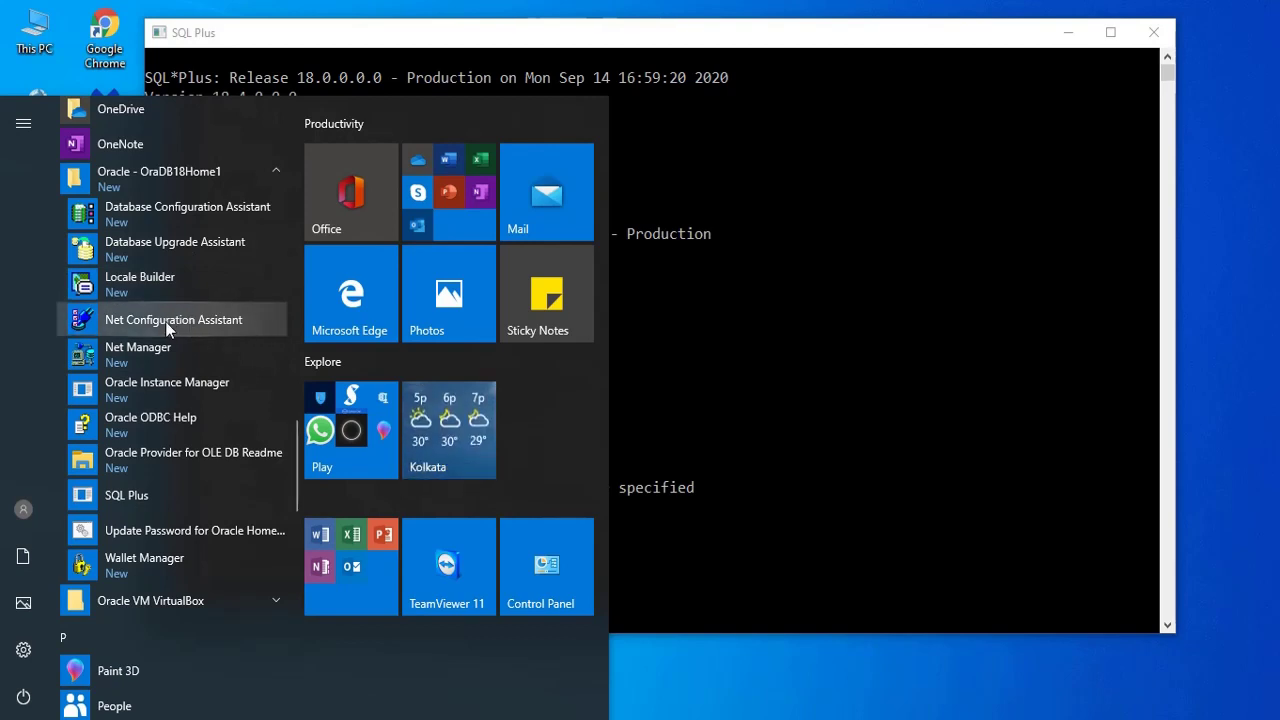
- In Net Configuration Assistant, add local net service name XEPDB1 using TCP
left_click(155, 321)
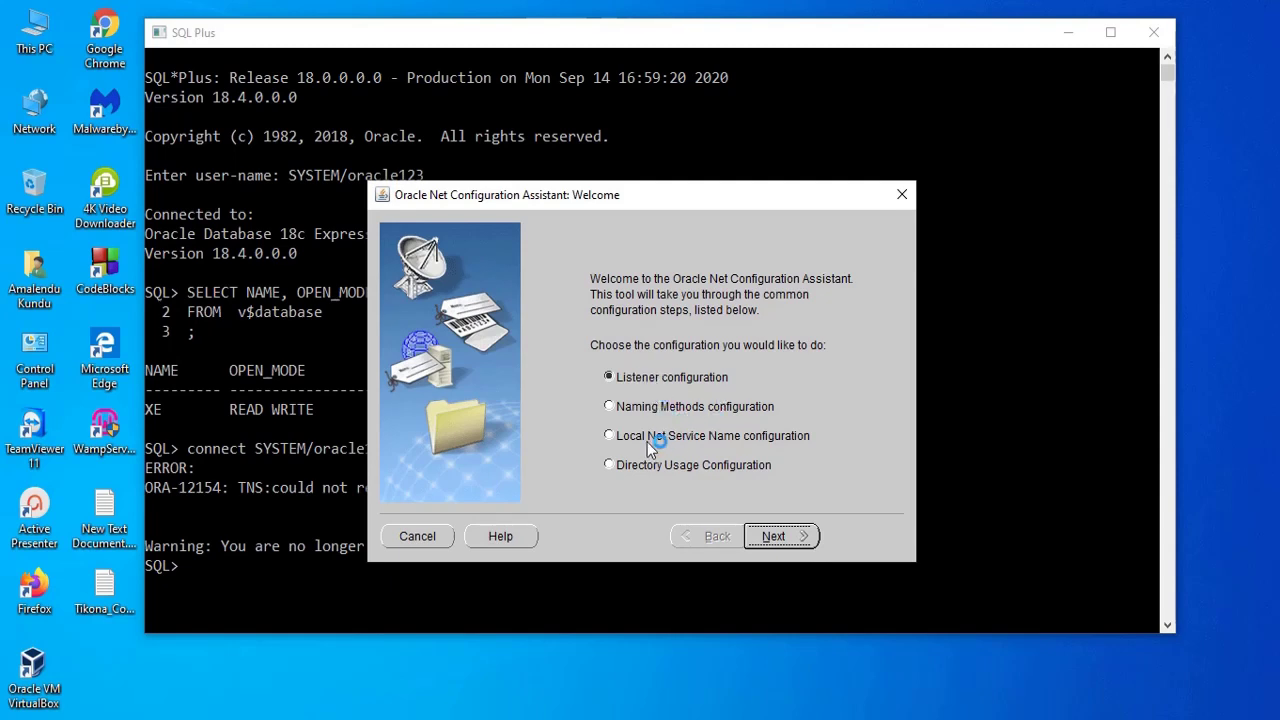
left_click(637, 436)
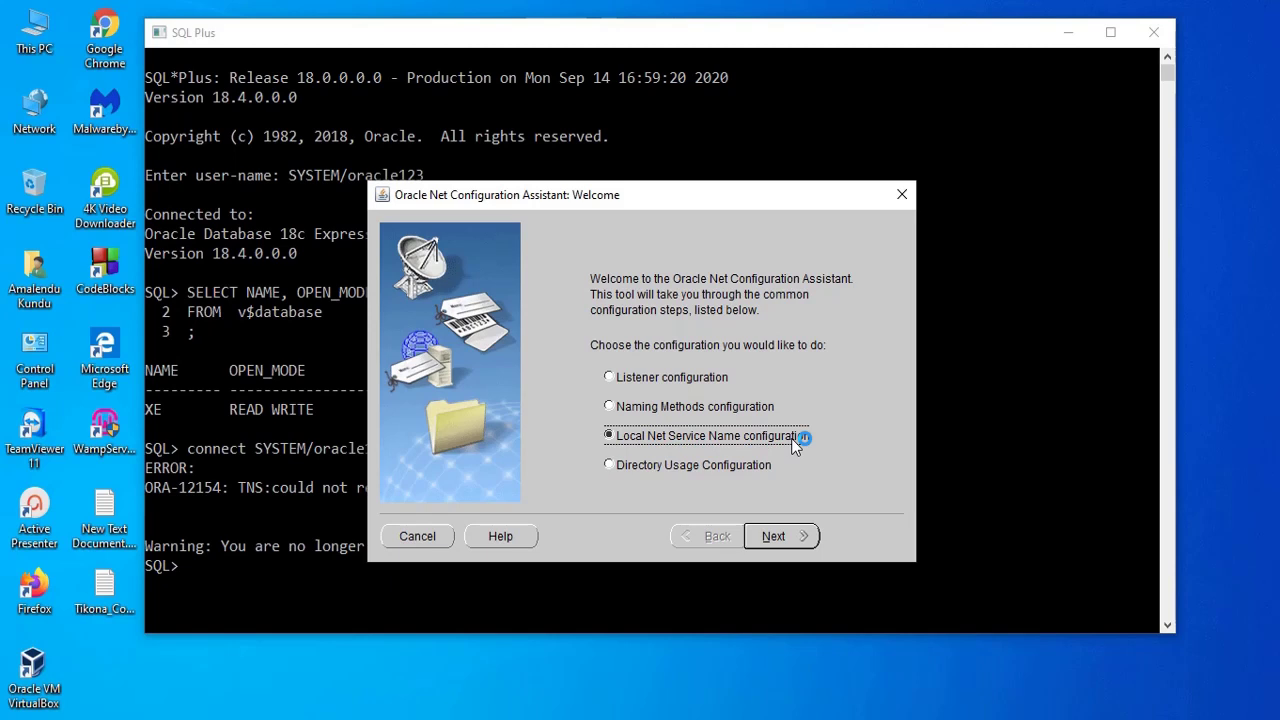
left_click(788, 538)
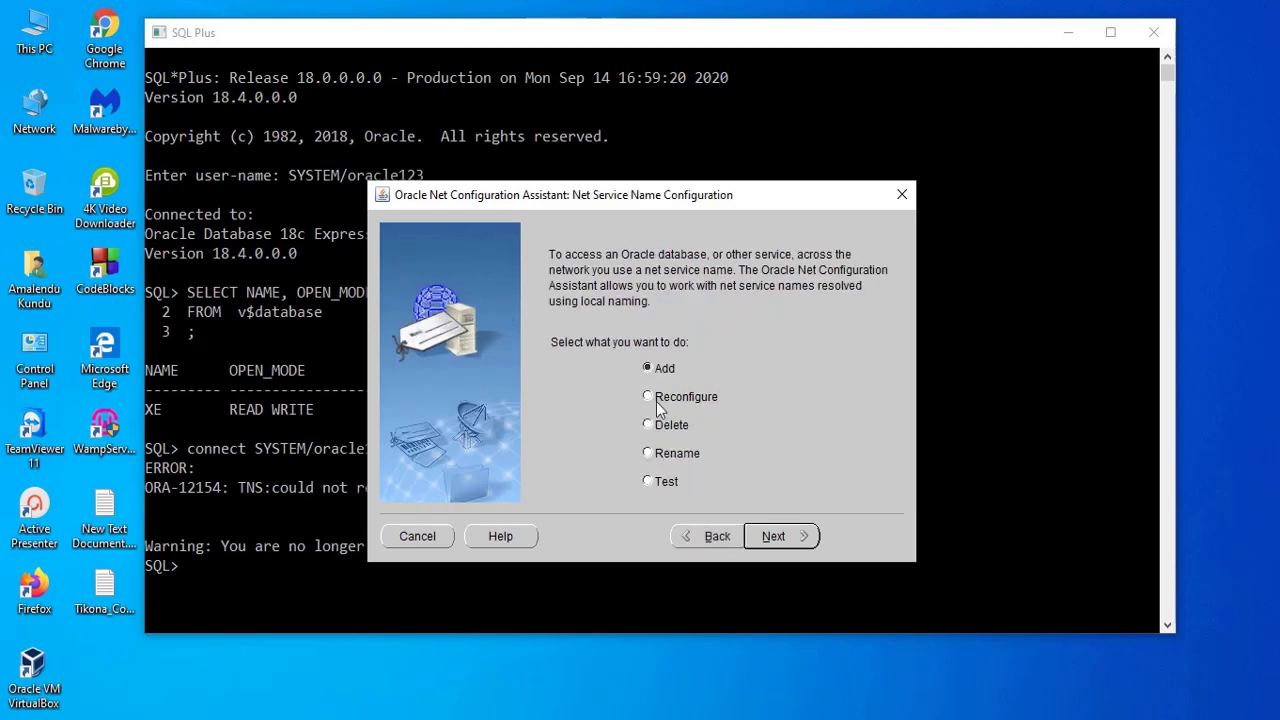
left_click(778, 541)
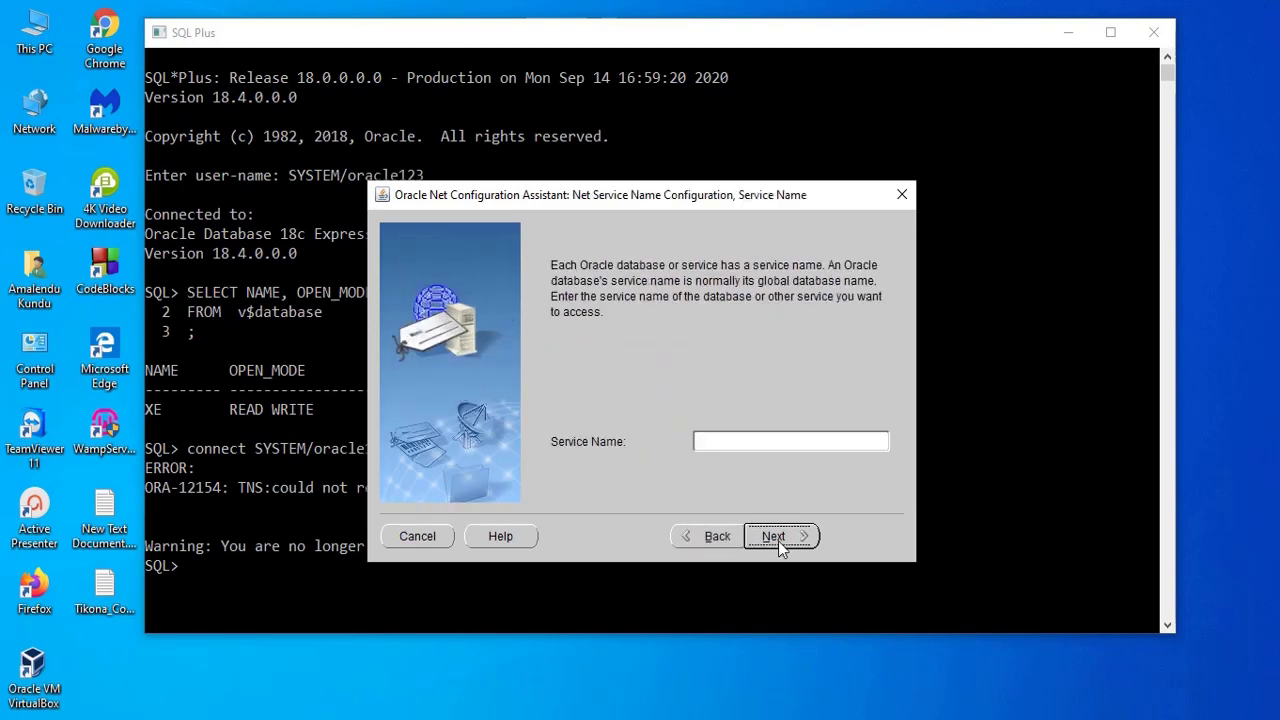
left_click(757, 442)
type("XEPDB1")
left_click(784, 537)
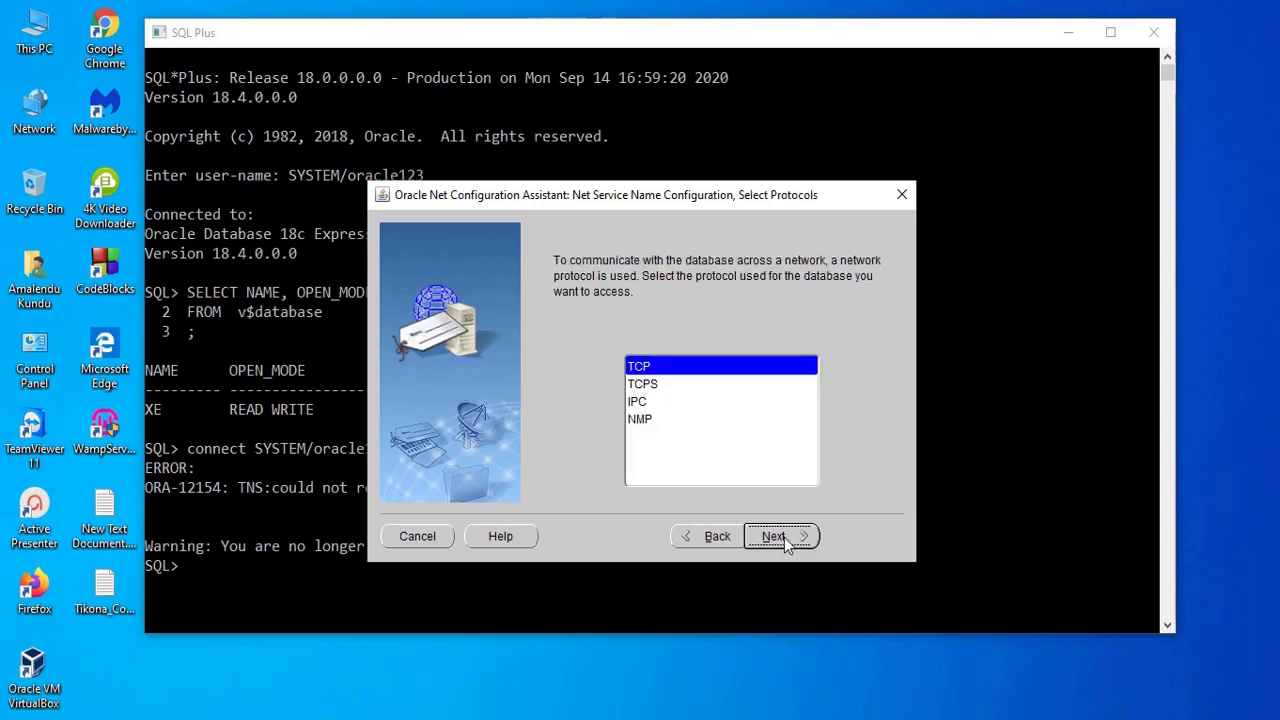
left_click(778, 538)
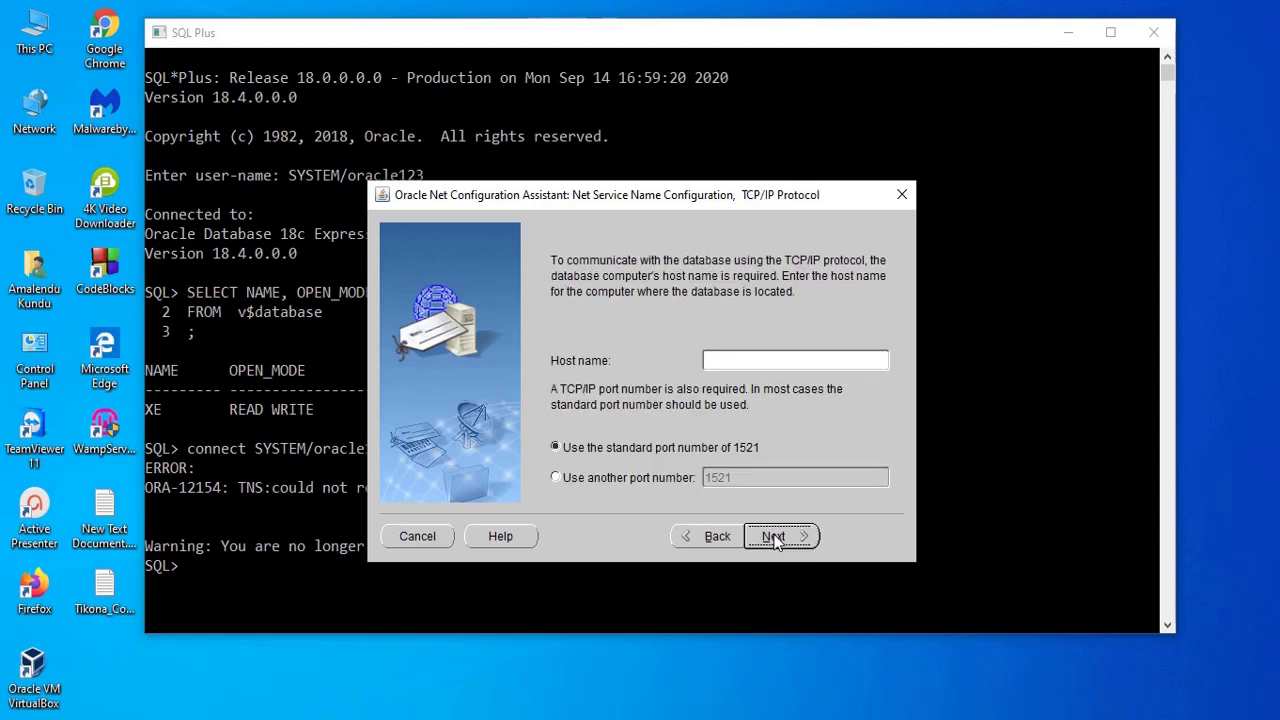
- Set host localhost with standard port 1521 and run the connection test
left_click(757, 365)
type("localhost")
left_click(779, 536)
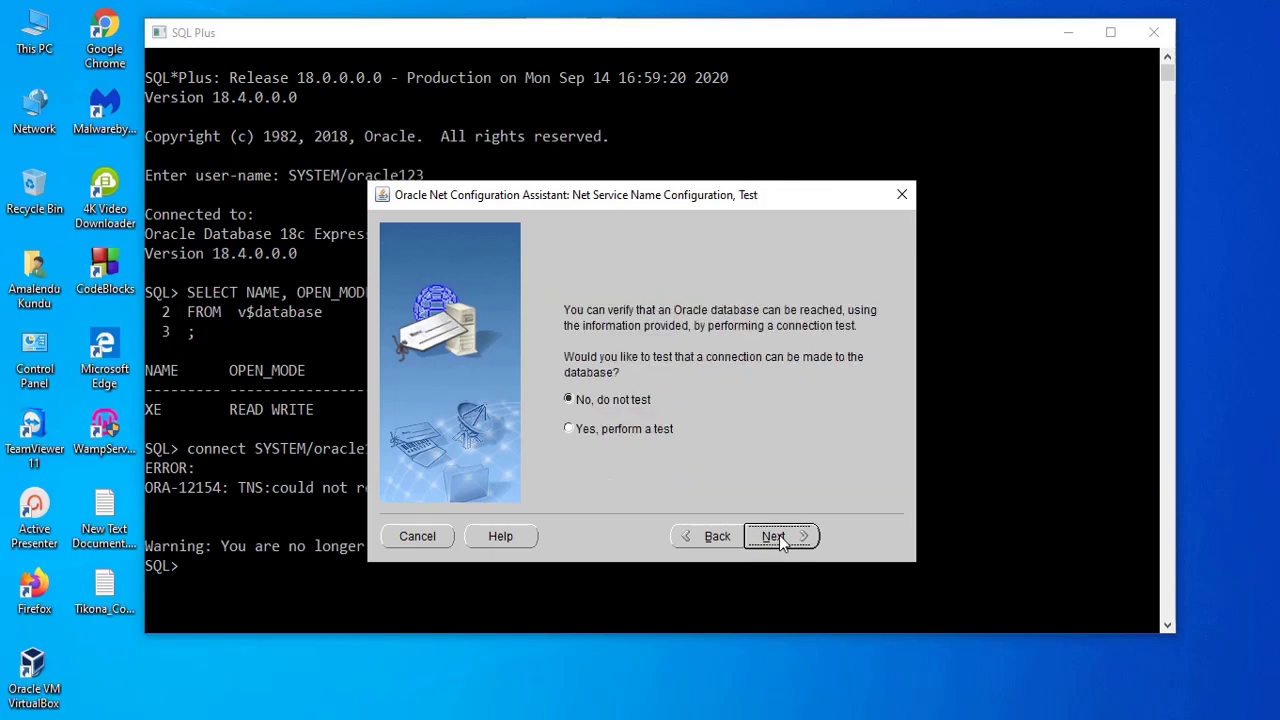
left_click(571, 428)
left_click(781, 538)
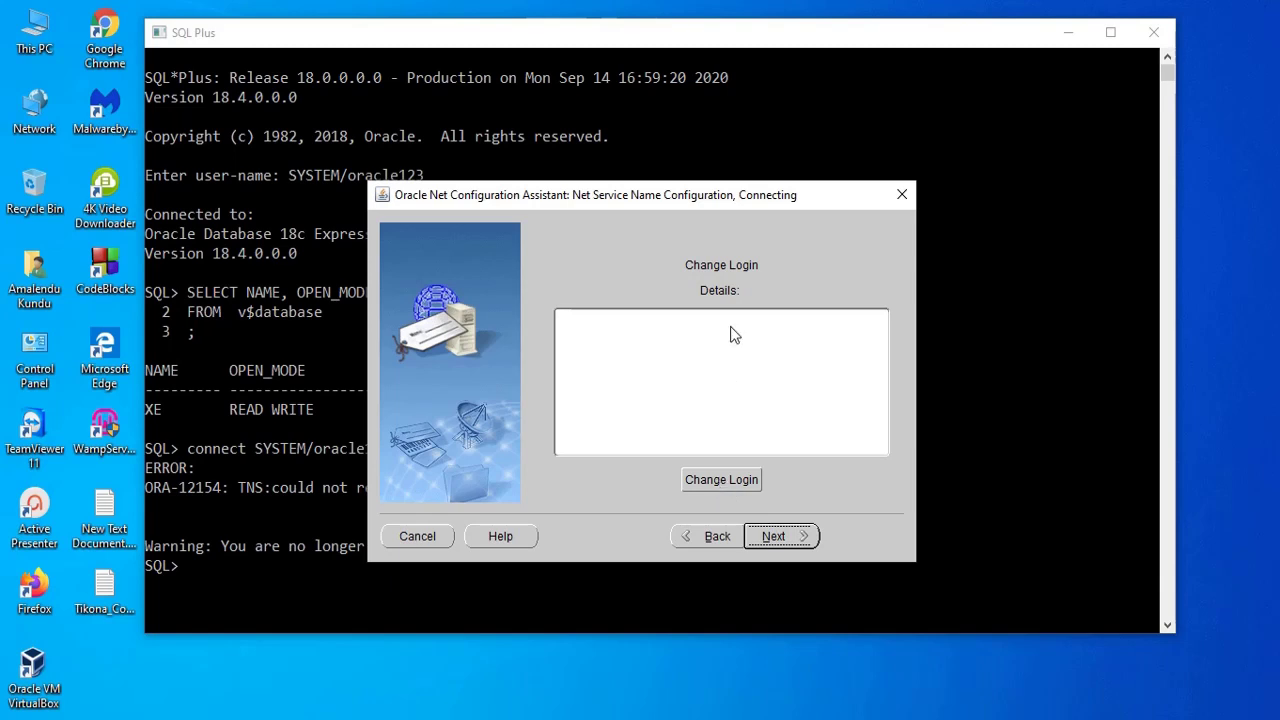
- Change the test login to SYSTEM with its password and pass the test
left_click(723, 485)
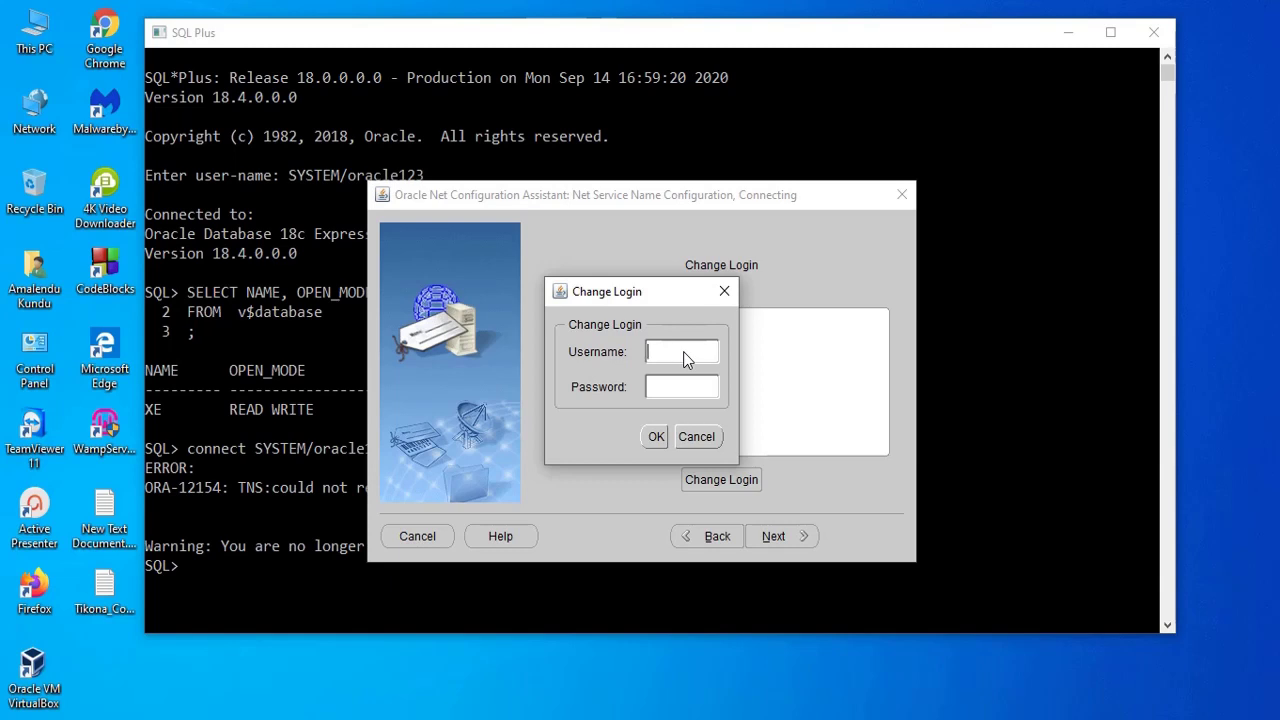
type("SYSTEM")
key("Tab")
type("oracle123")
left_click(652, 440)
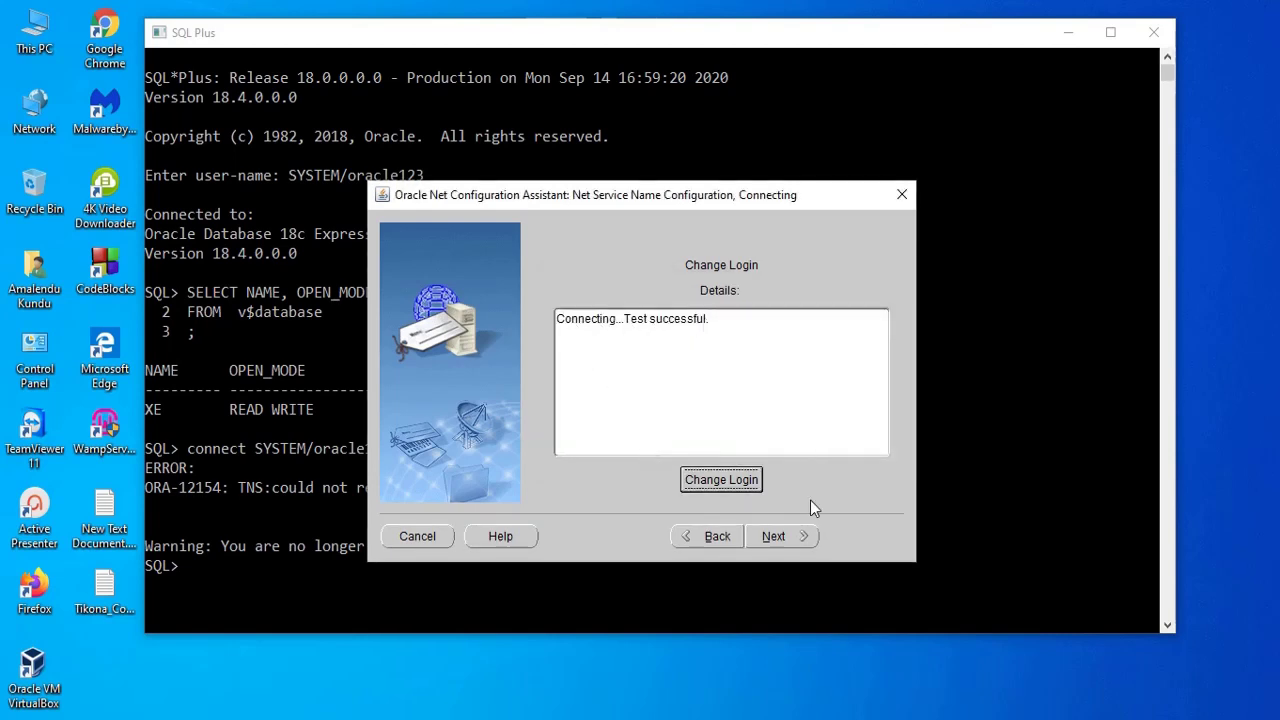
left_click(775, 536)
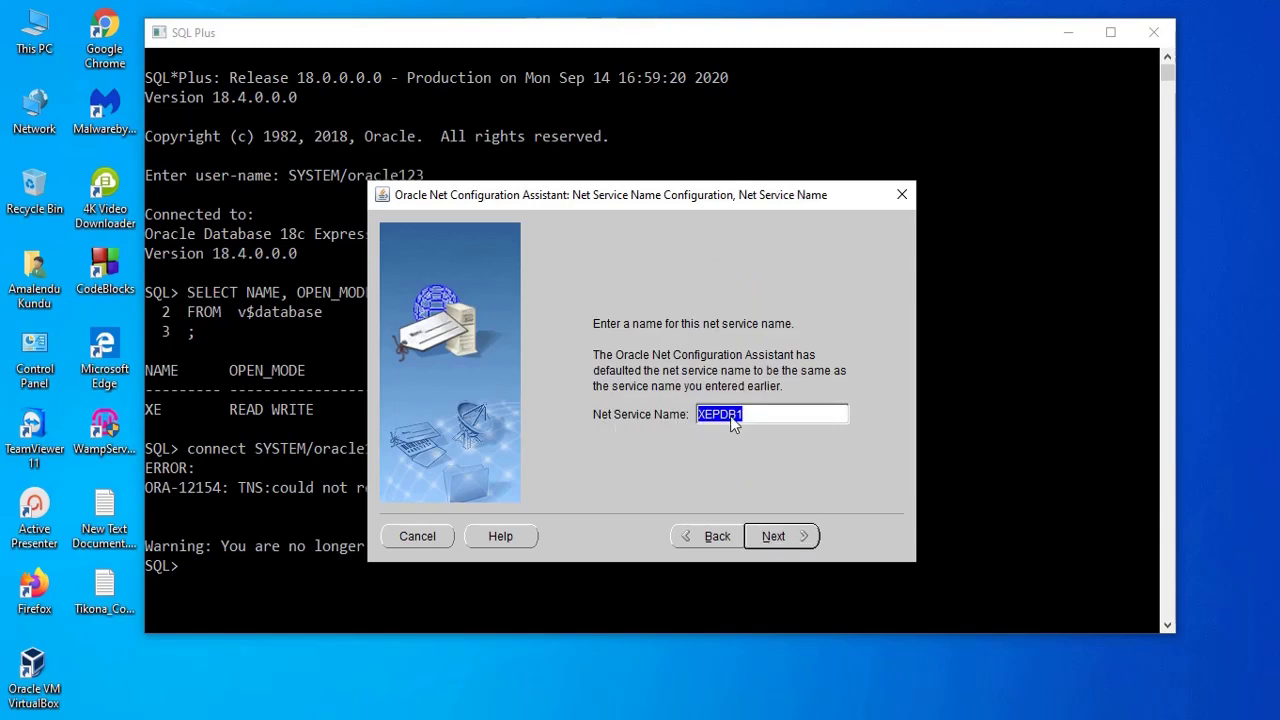
- Keep XEPDB1 as the name, skip adding another service, and finish the wizard
left_click(775, 536)
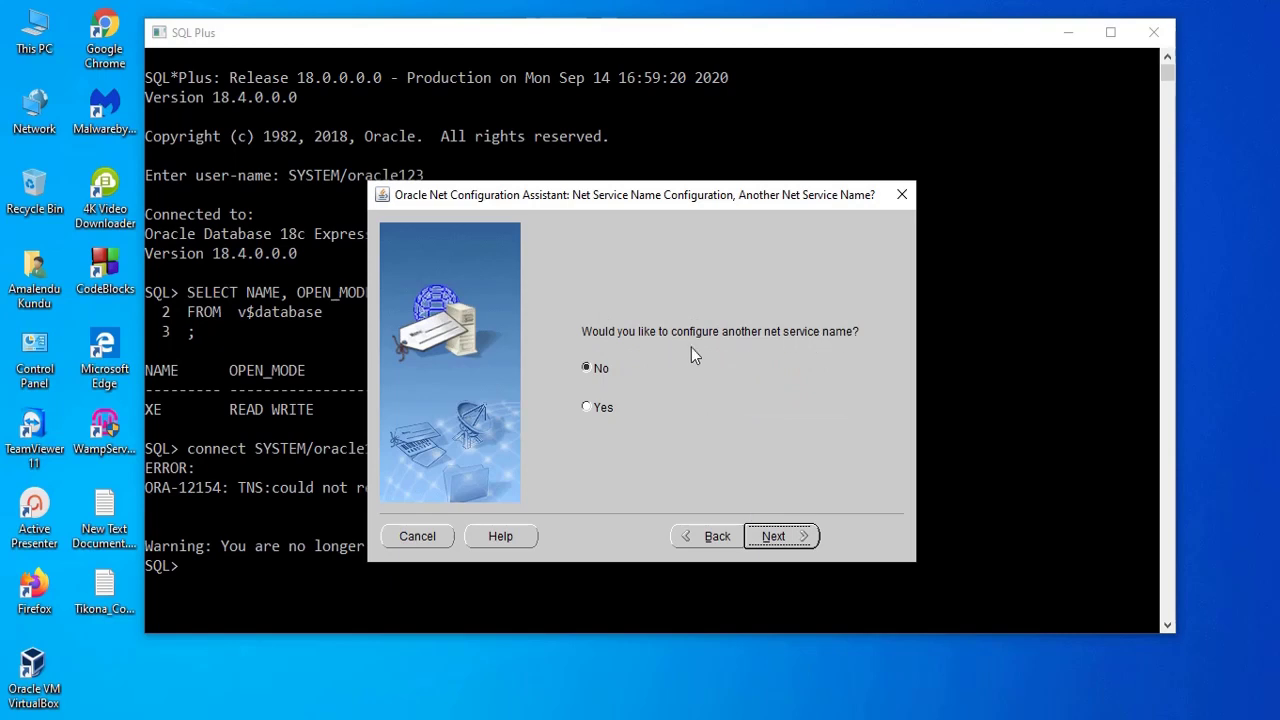
left_click(776, 538)
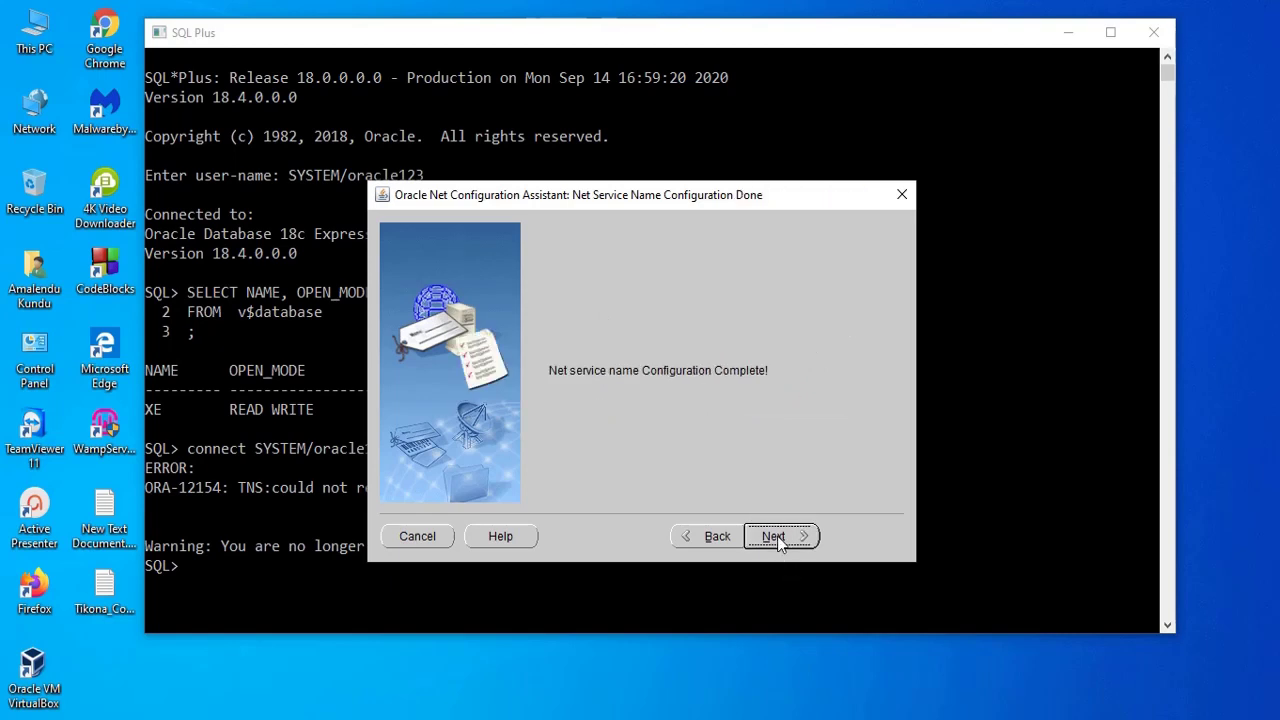
left_click(780, 536)
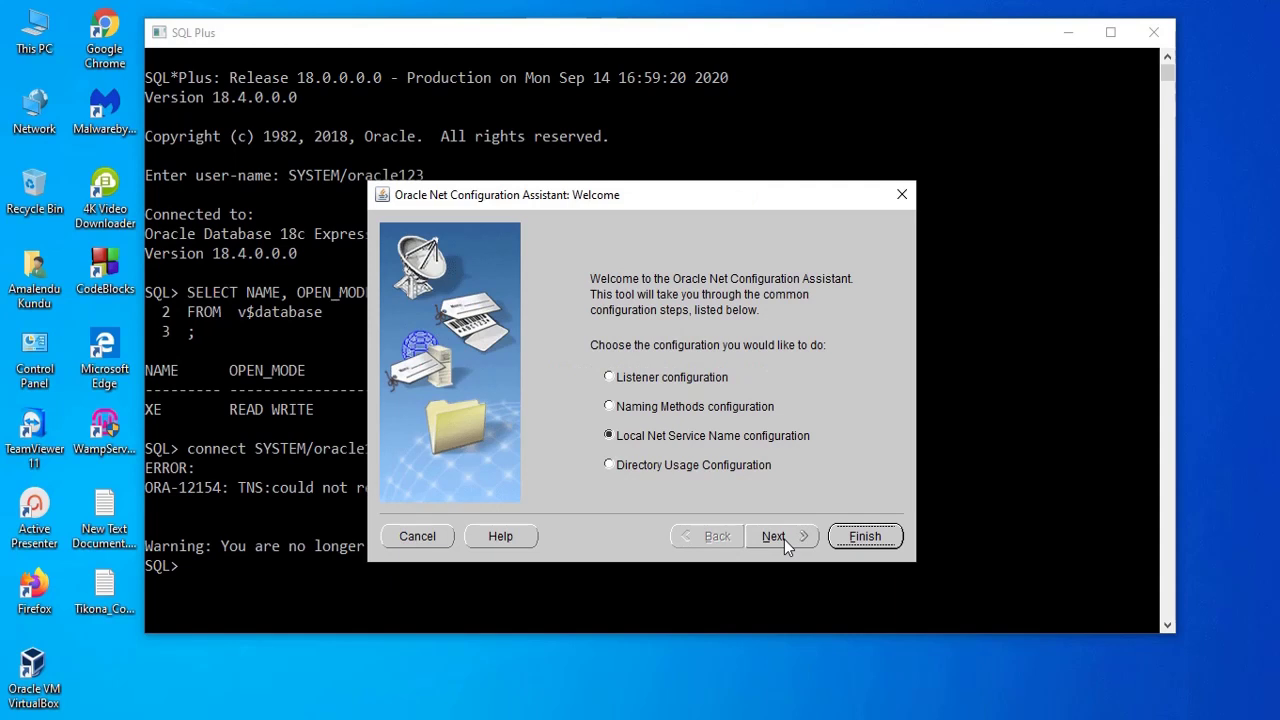
left_click(878, 538)
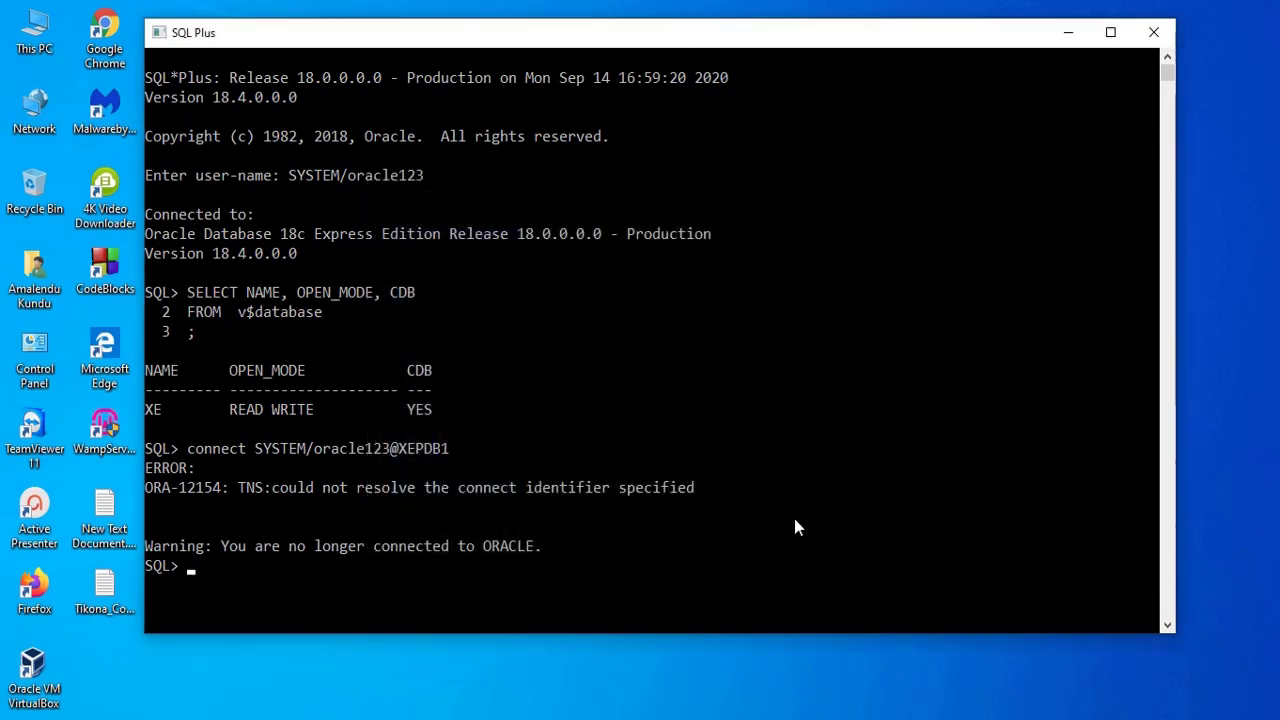
- Connect to XEPDB1 and query GLOBAL_NAME to confirm it
key("Up")
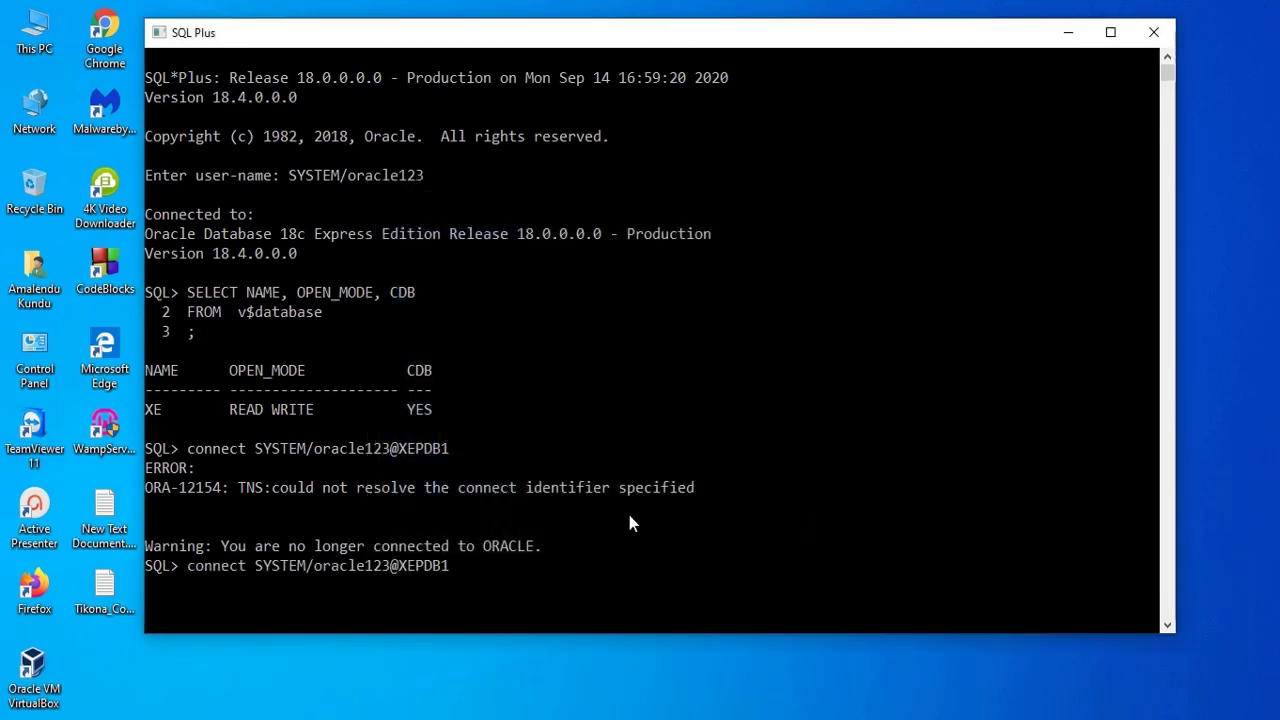
type(";")
key("Return")
type("SELECT * FROM GLOBAL_NAME;")
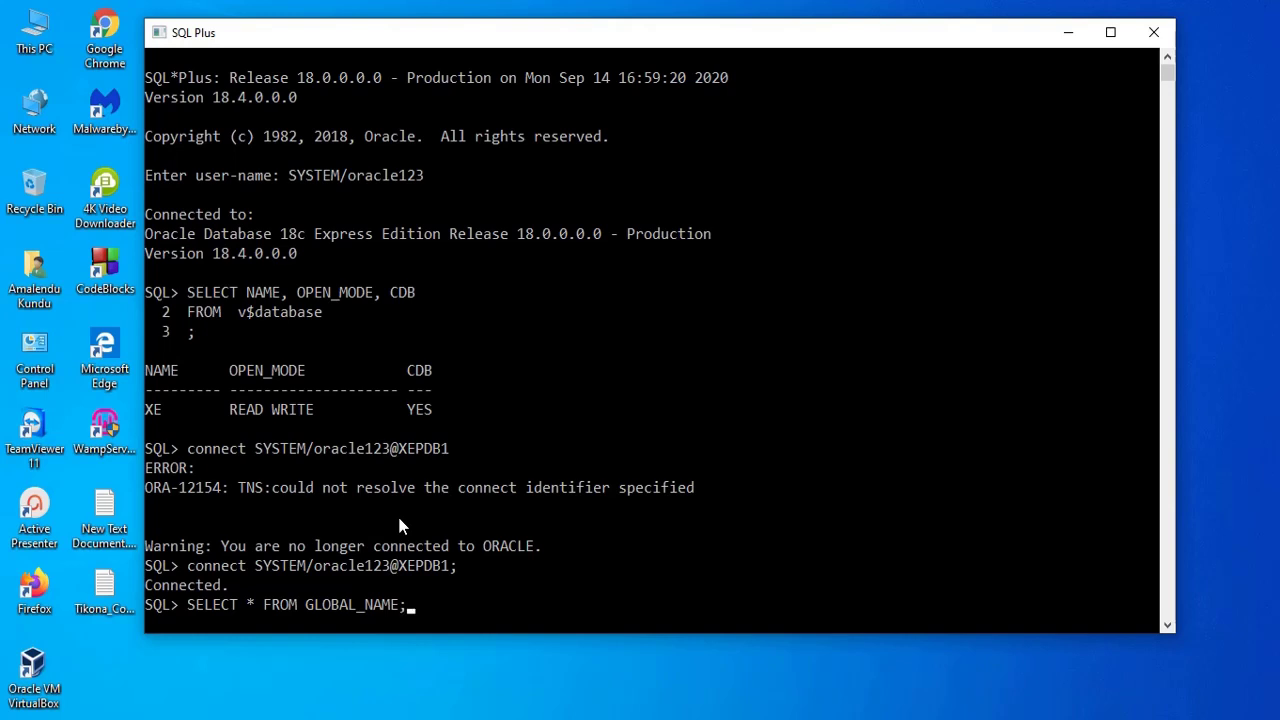
key("Return")
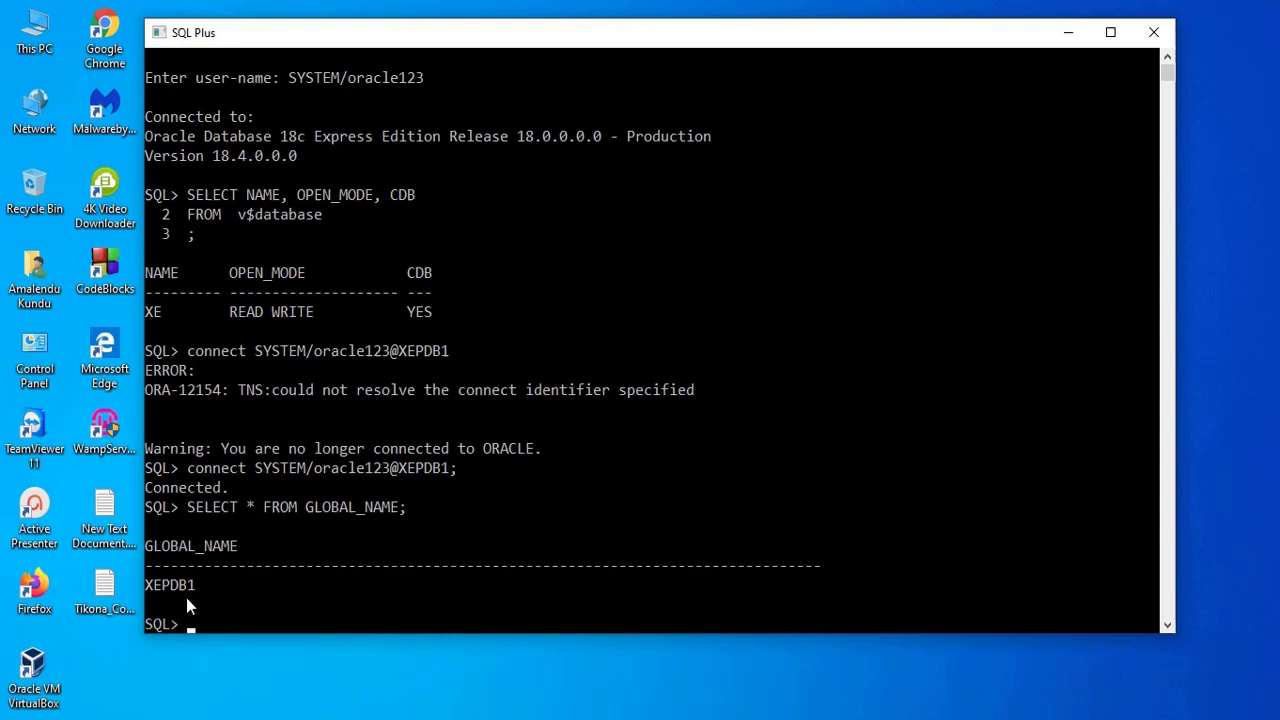
- Run SELECT SYSDATE FROM DUAL, returning 14-SEP-20, and minimize SQL Plus
type("stem")
key("BackSpace")
key("BackSpace")
key("BackSpace")
key("BackSpace")
key("BackSpace")
key("BackSpace")
type("SELECT SYSDATE FROM DUAL;")
key("Return")
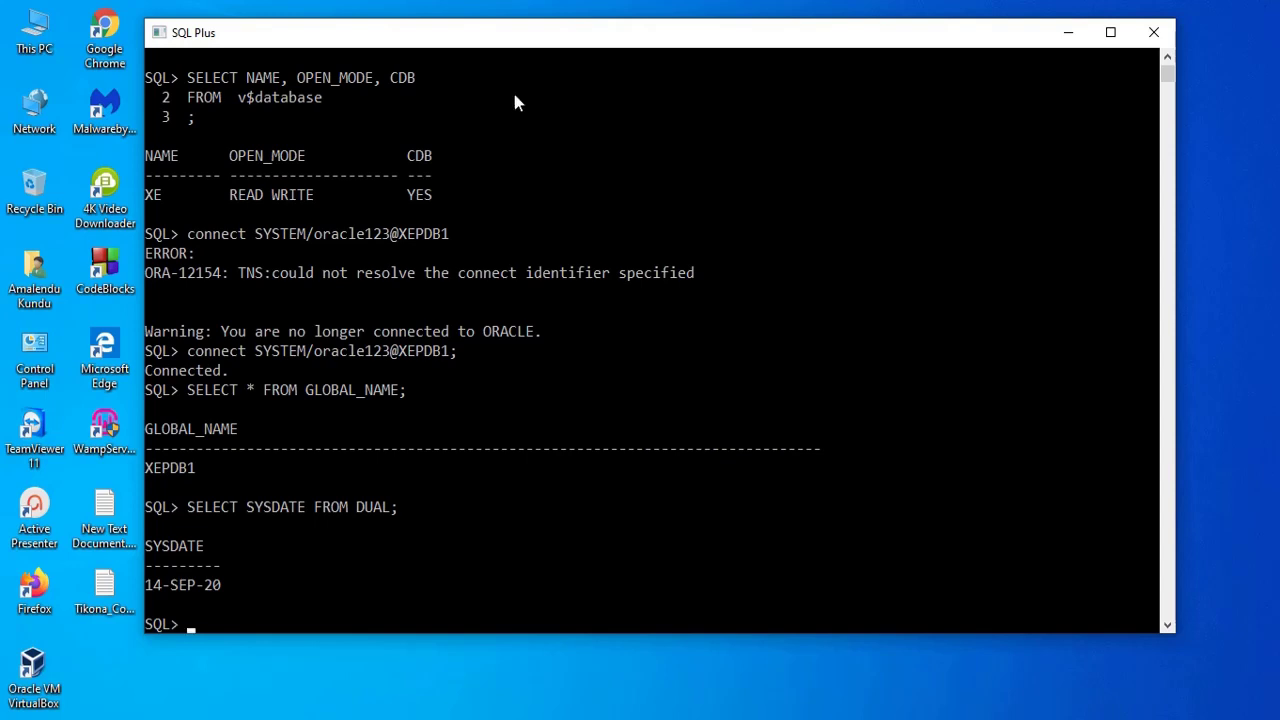
left_click(1067, 32)
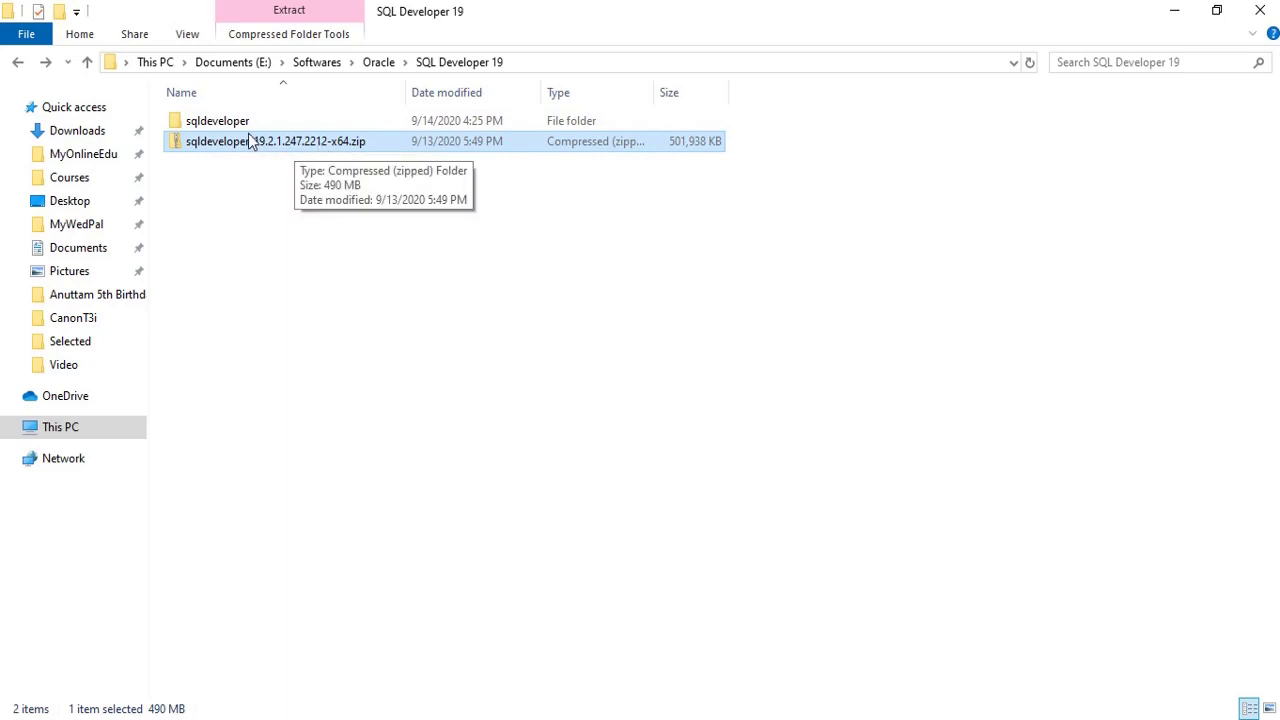
- Open the sqldeveloper folder and launch sqldeveloper.exe
left_click(232, 124)
double_click(232, 124)
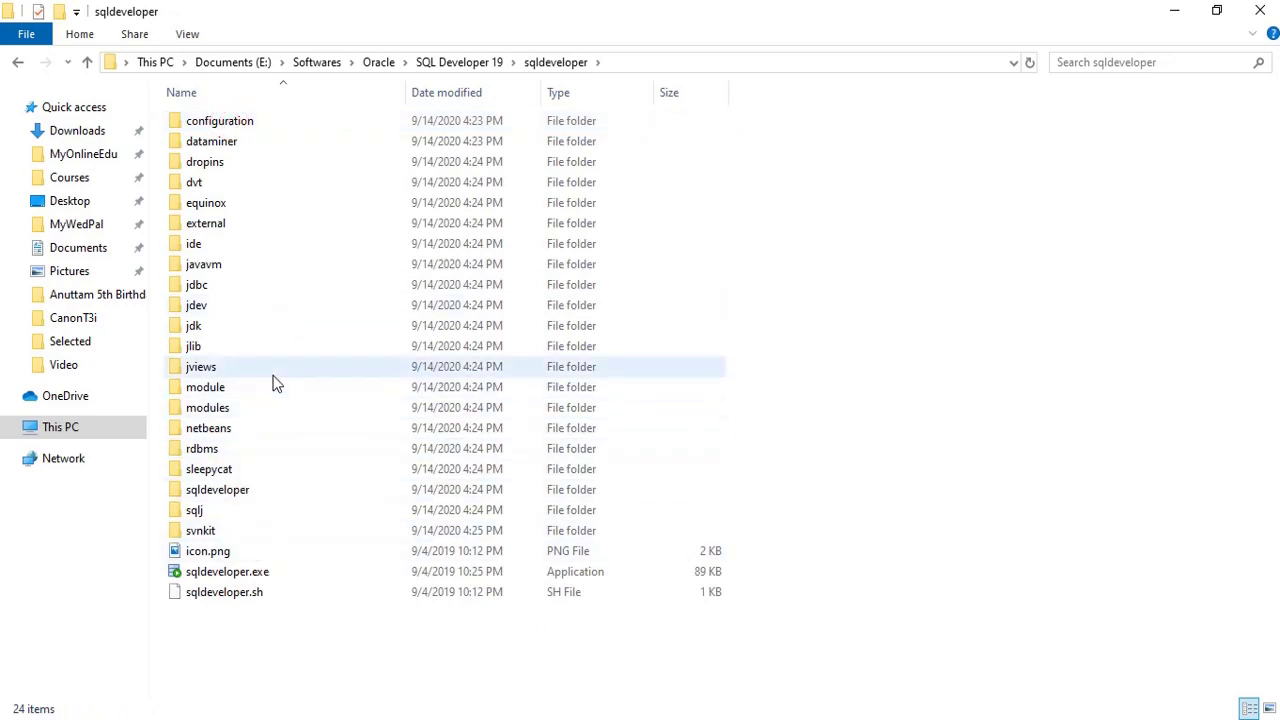
left_click(203, 330)
left_click(202, 335)
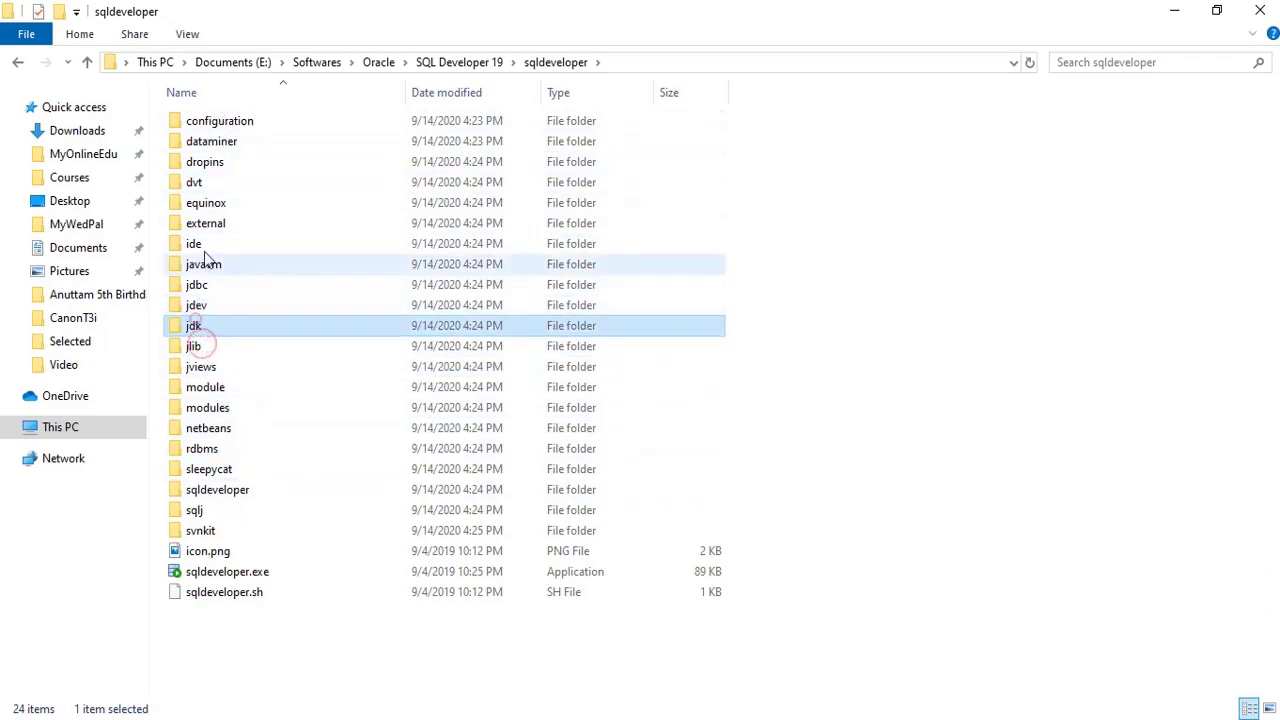
double_click(232, 574)
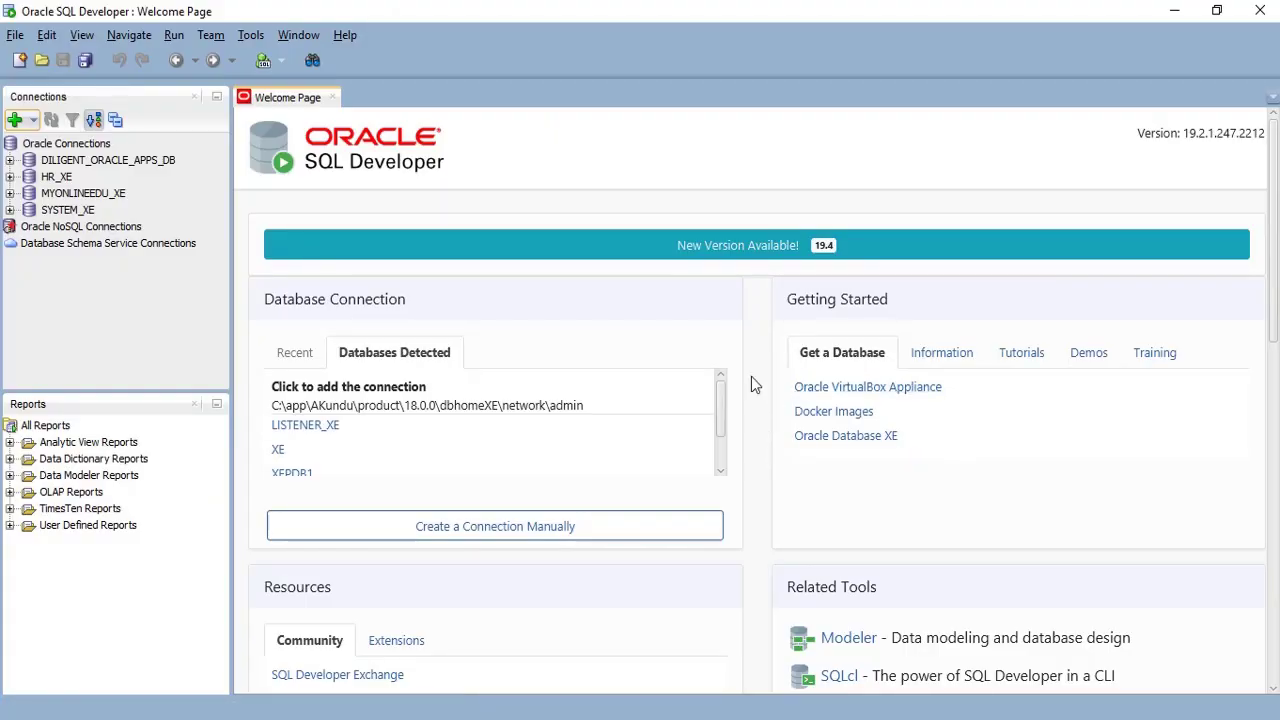
- Create new connection XE18c_SYSTEM for user SYSTEM with its password saved
left_click(46, 148)
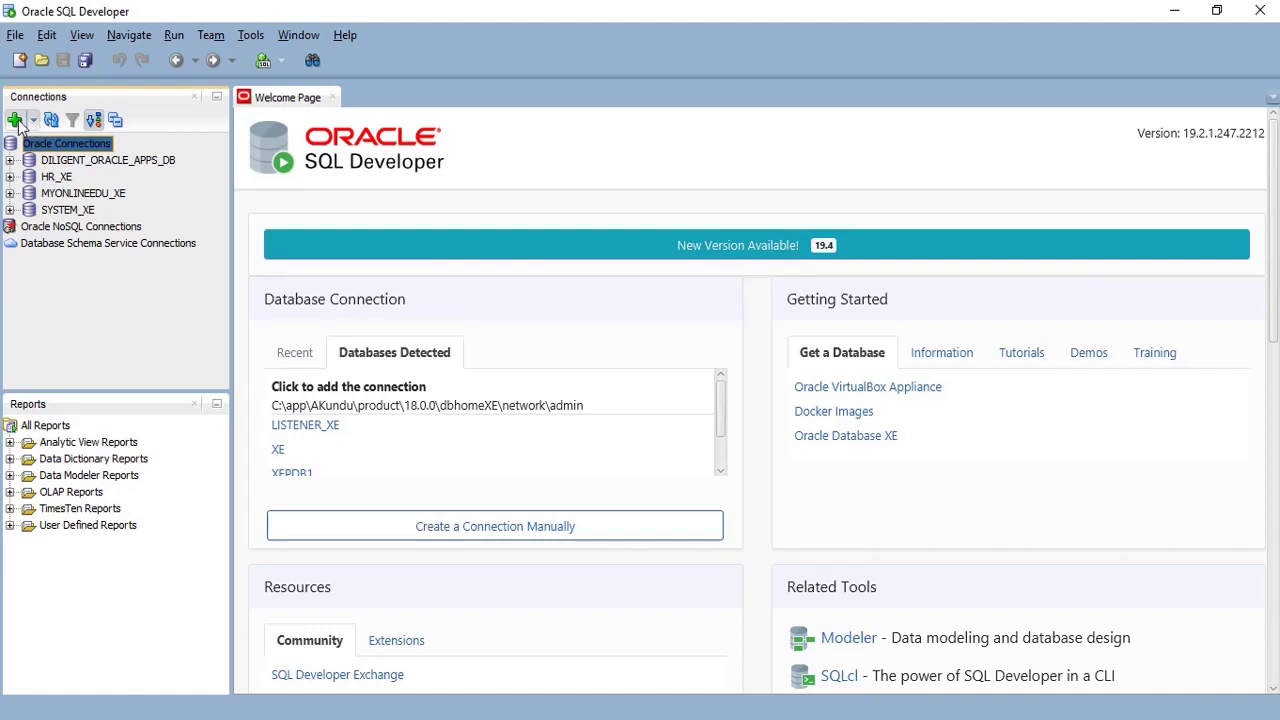
left_click(15, 120)
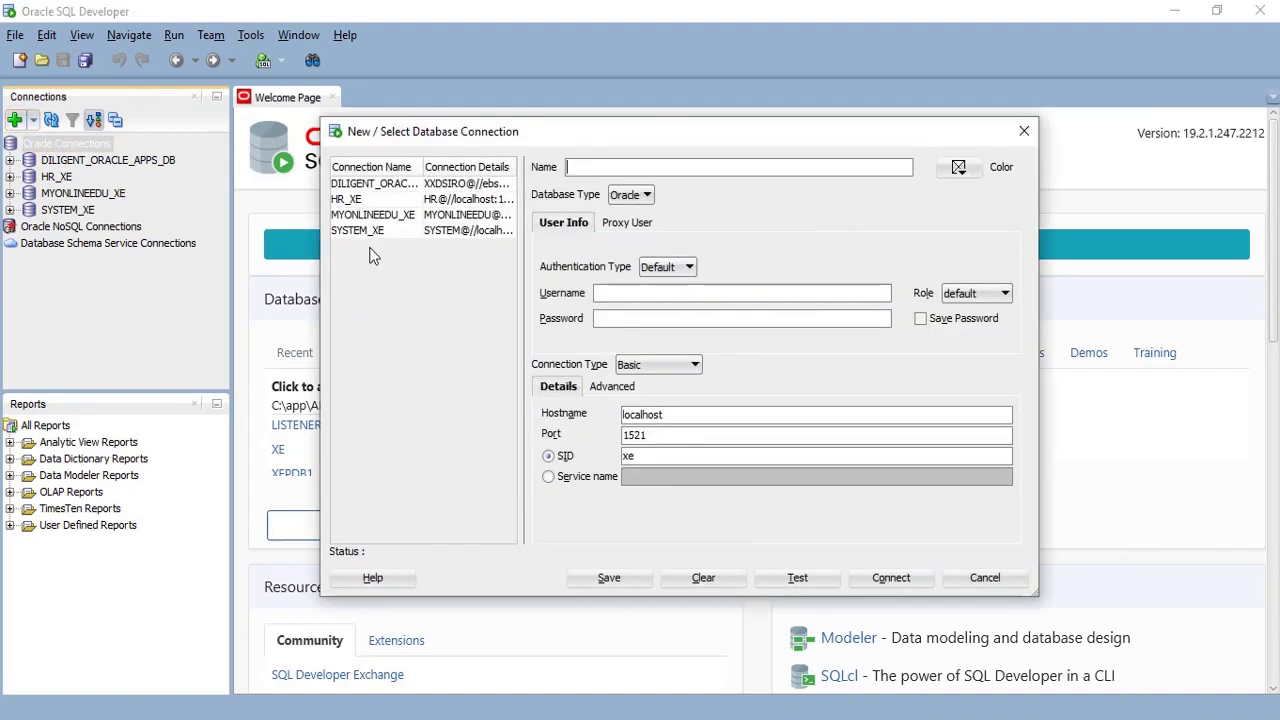
left_click(601, 172)
type("XE18c_SYSTEM")
type("SYSTEM")
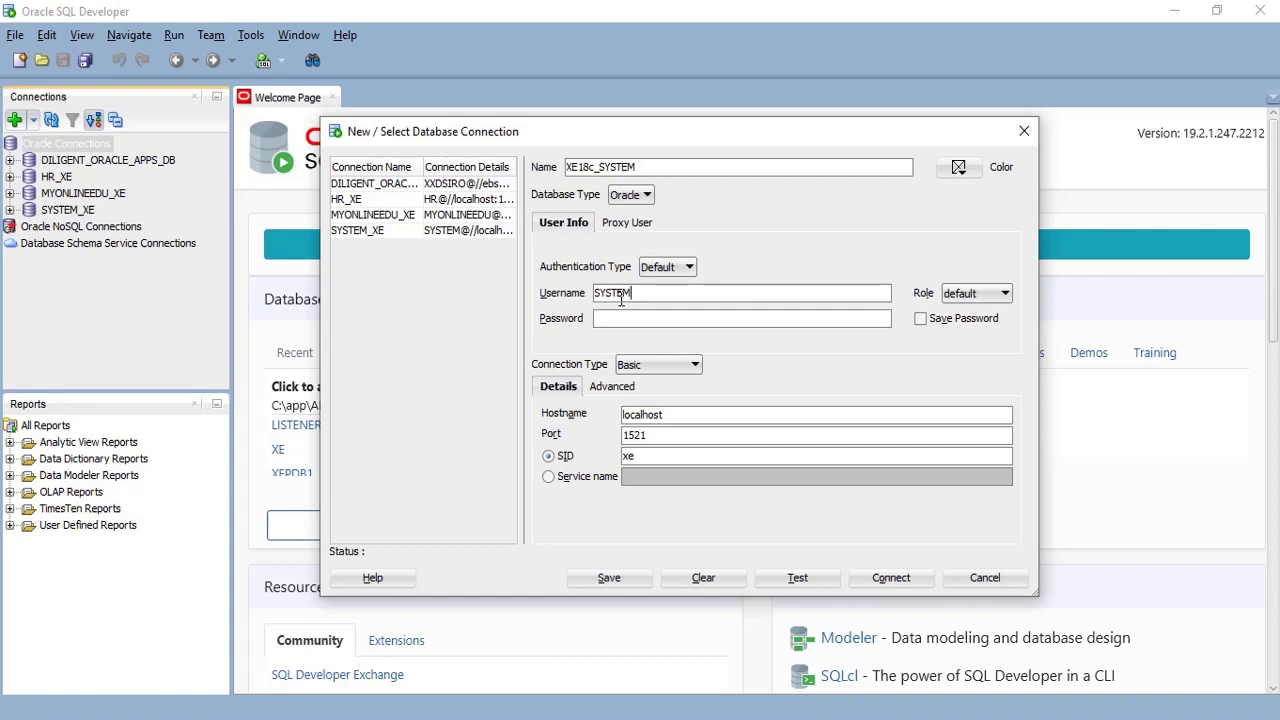
key("Tab")
left_click(646, 318)
type("oracle")
left_click(918, 322)
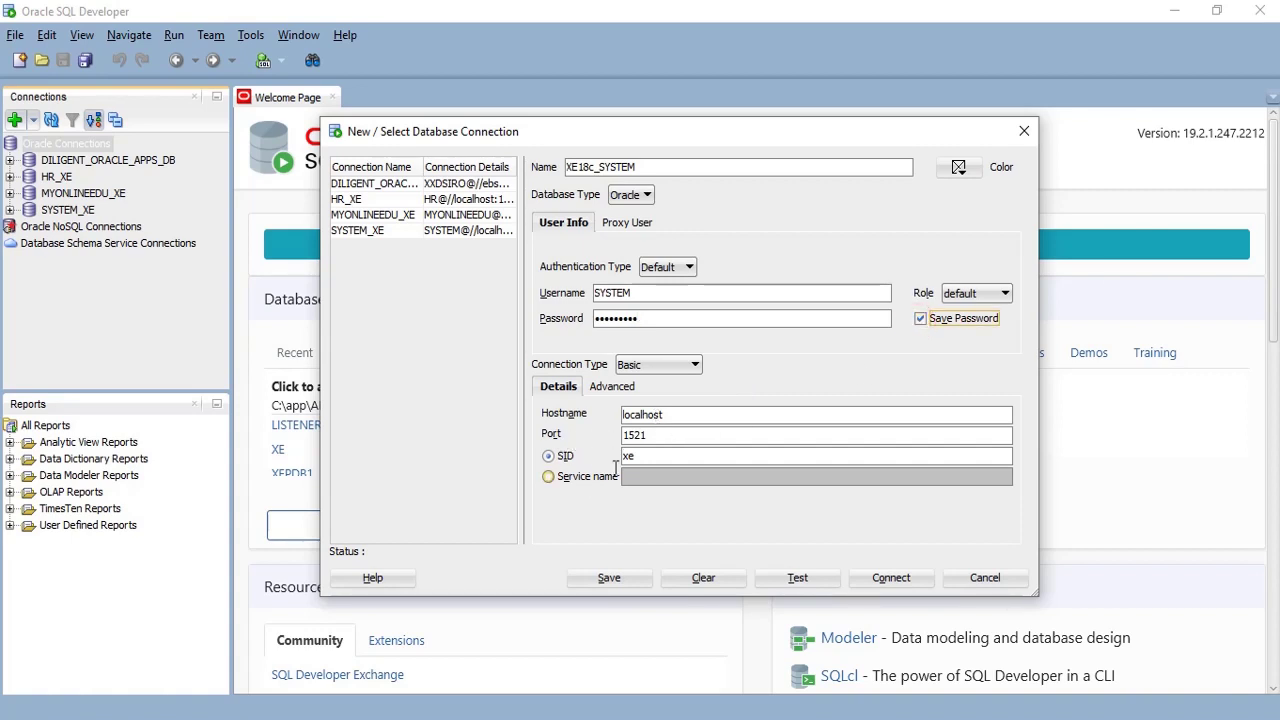
- Use service name XEPDB1 on localhost port 1521, test, and connect
double_click(673, 415)
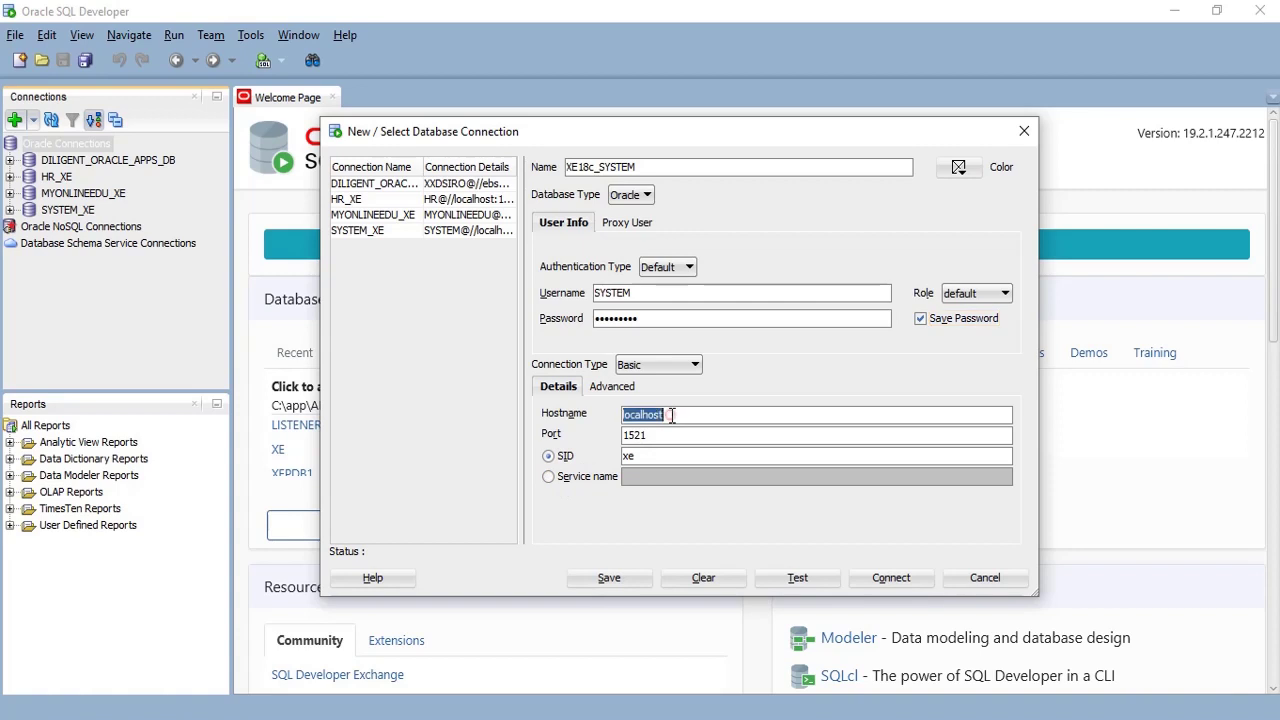
double_click(658, 436)
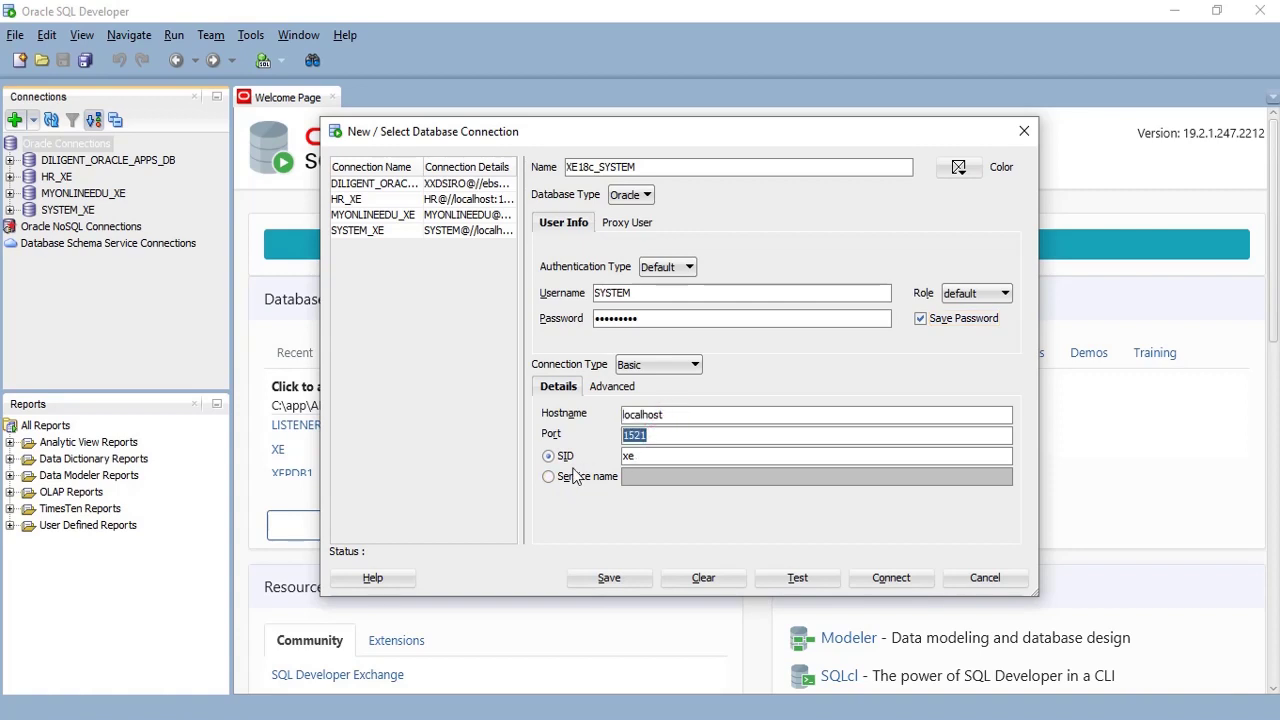
double_click(643, 456)
left_click(578, 477)
left_click(662, 476)
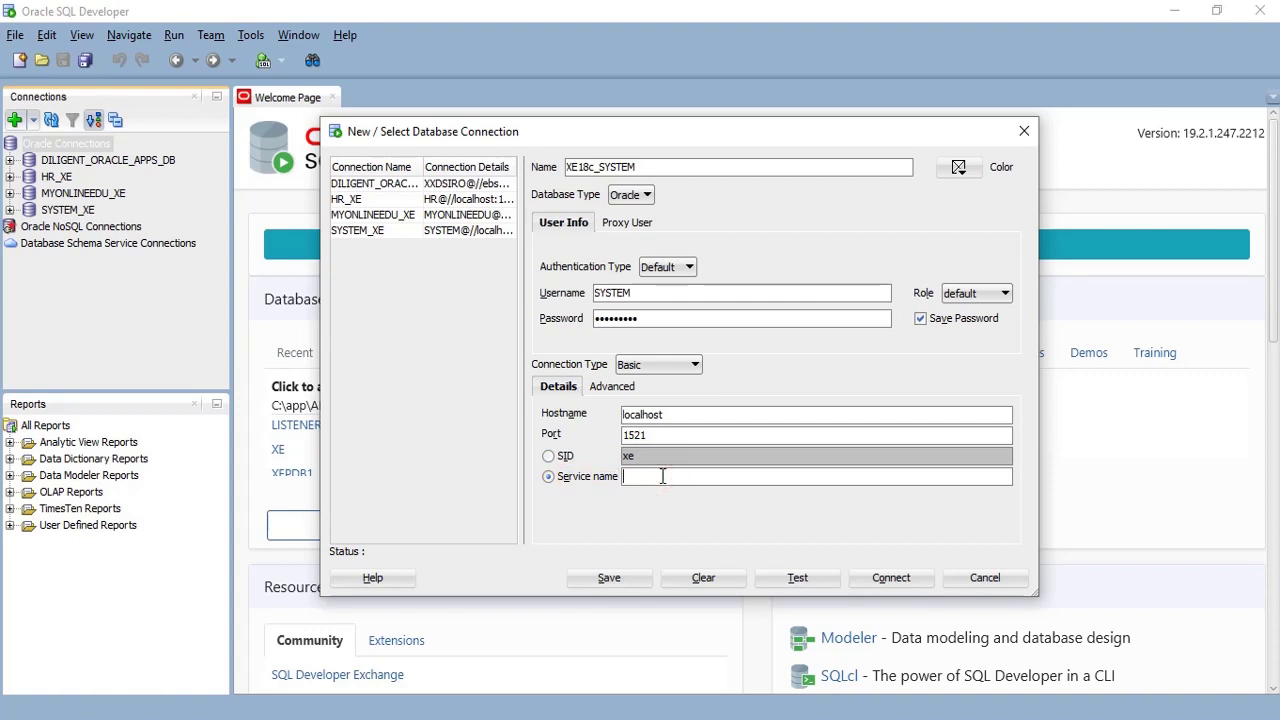
type("XEPDB1")
left_click(799, 580)
left_click(891, 578)
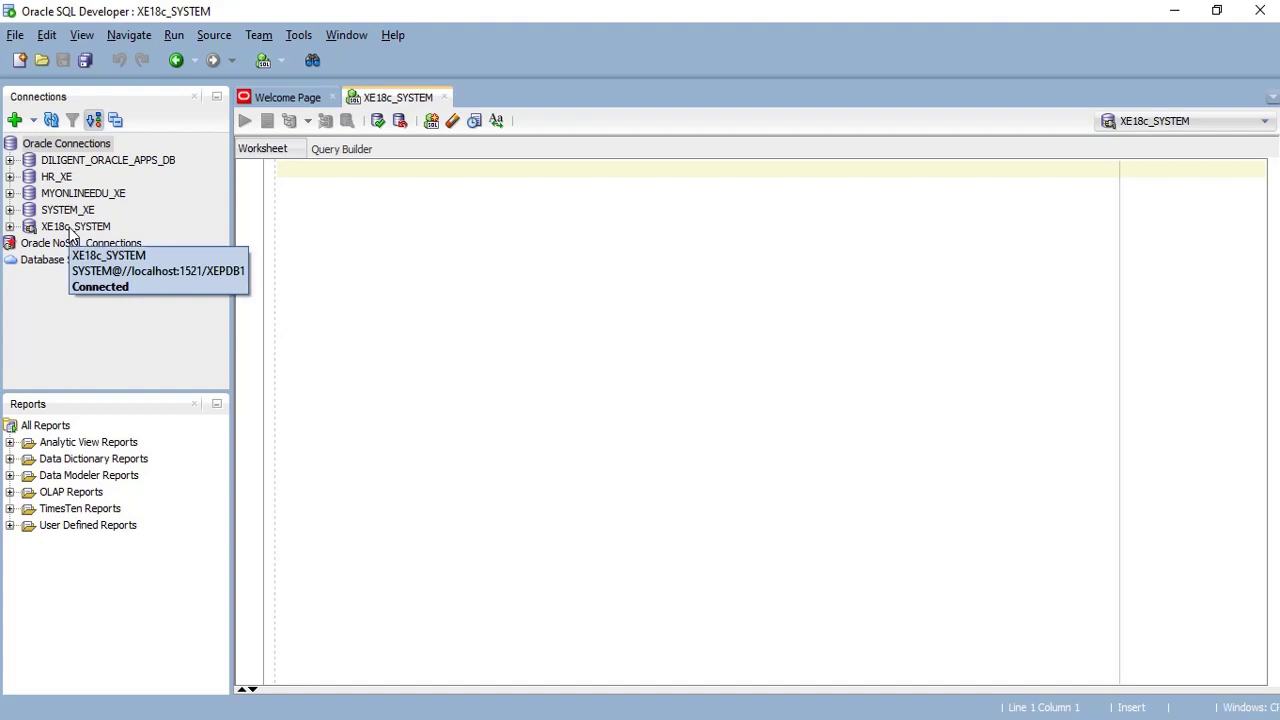
- Expand the XE18c_SYSTEM connection and browse its Tables list
left_click(10, 227)
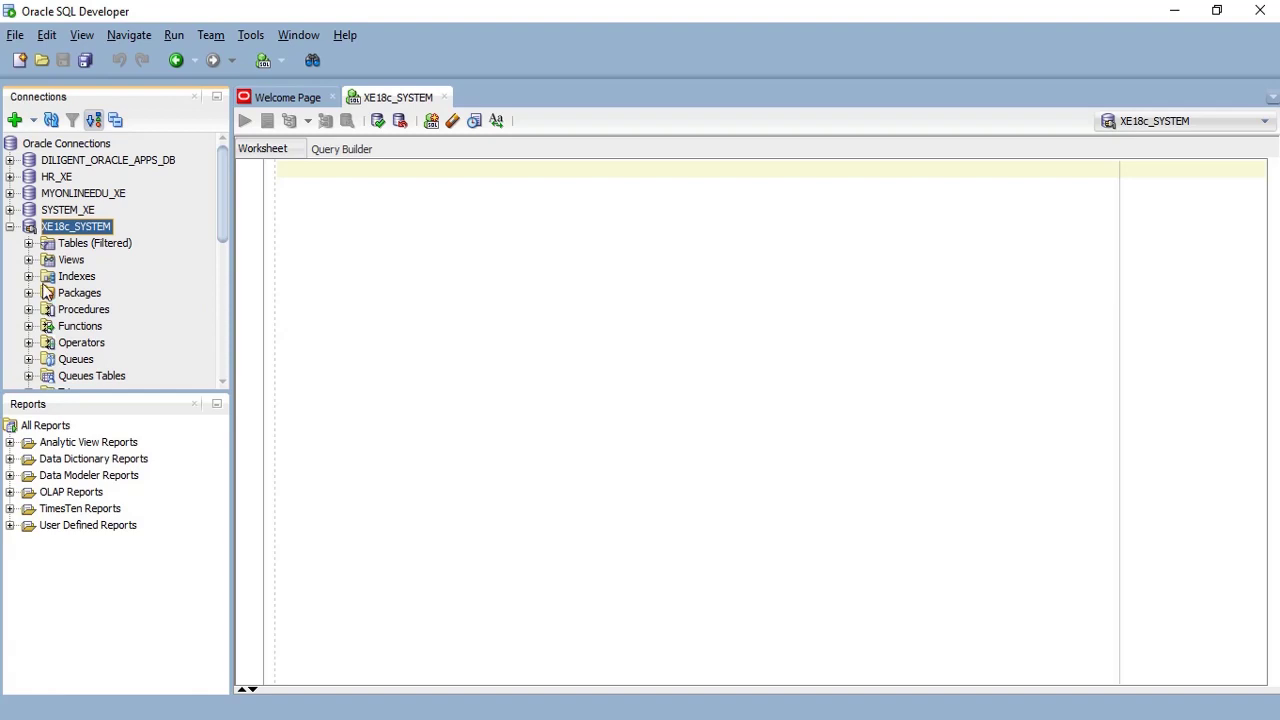
left_click(29, 243)
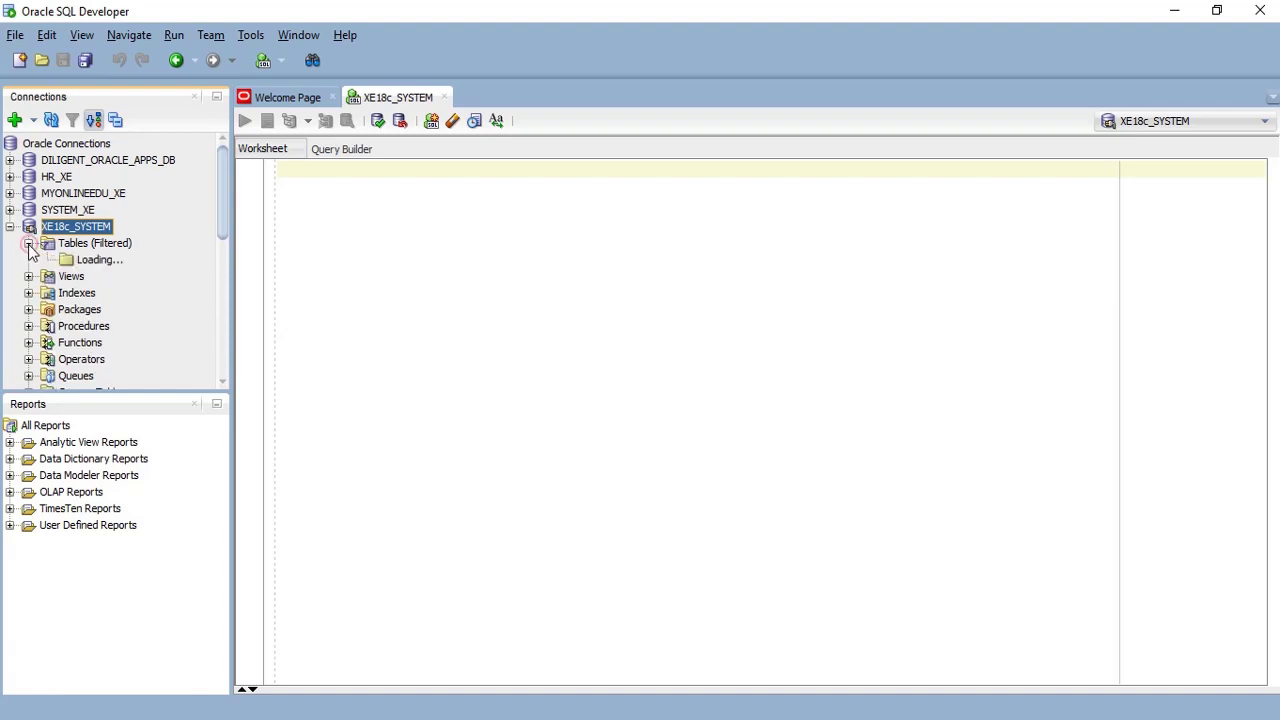
scroll(122, 366, "down", 6)
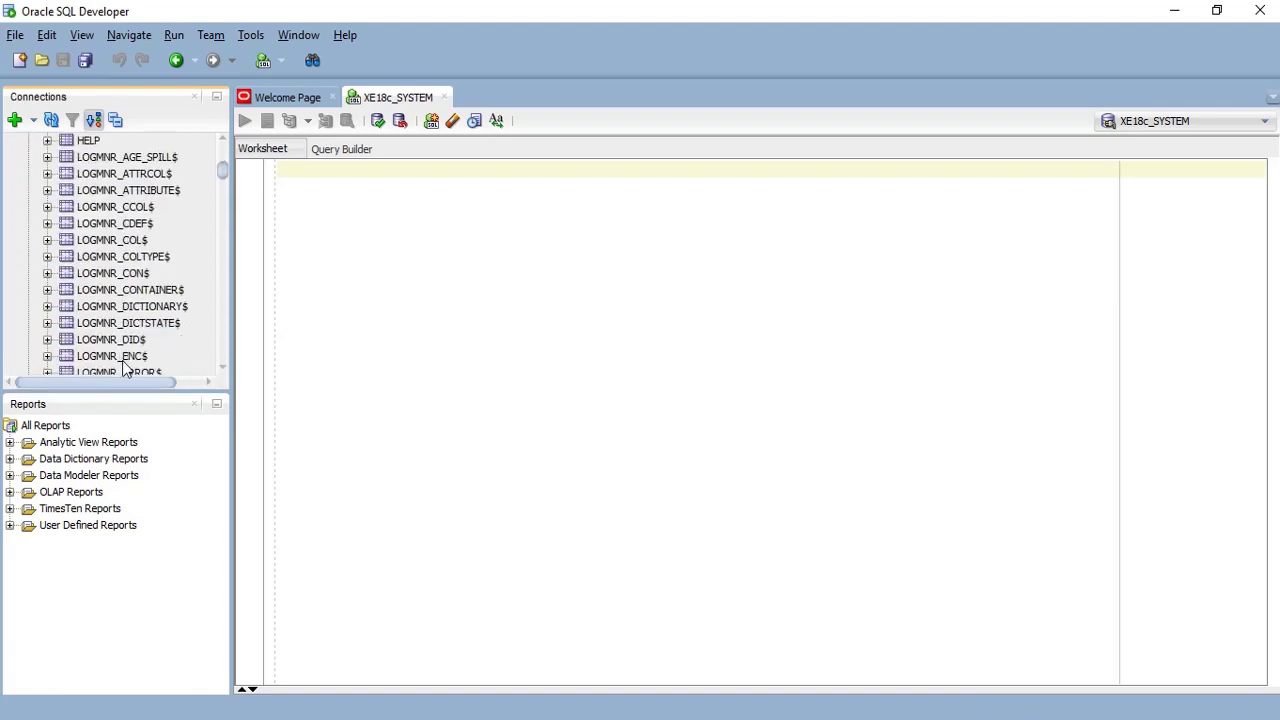
scroll(122, 366, "down", 3)
scroll(122, 366, "up", 7)
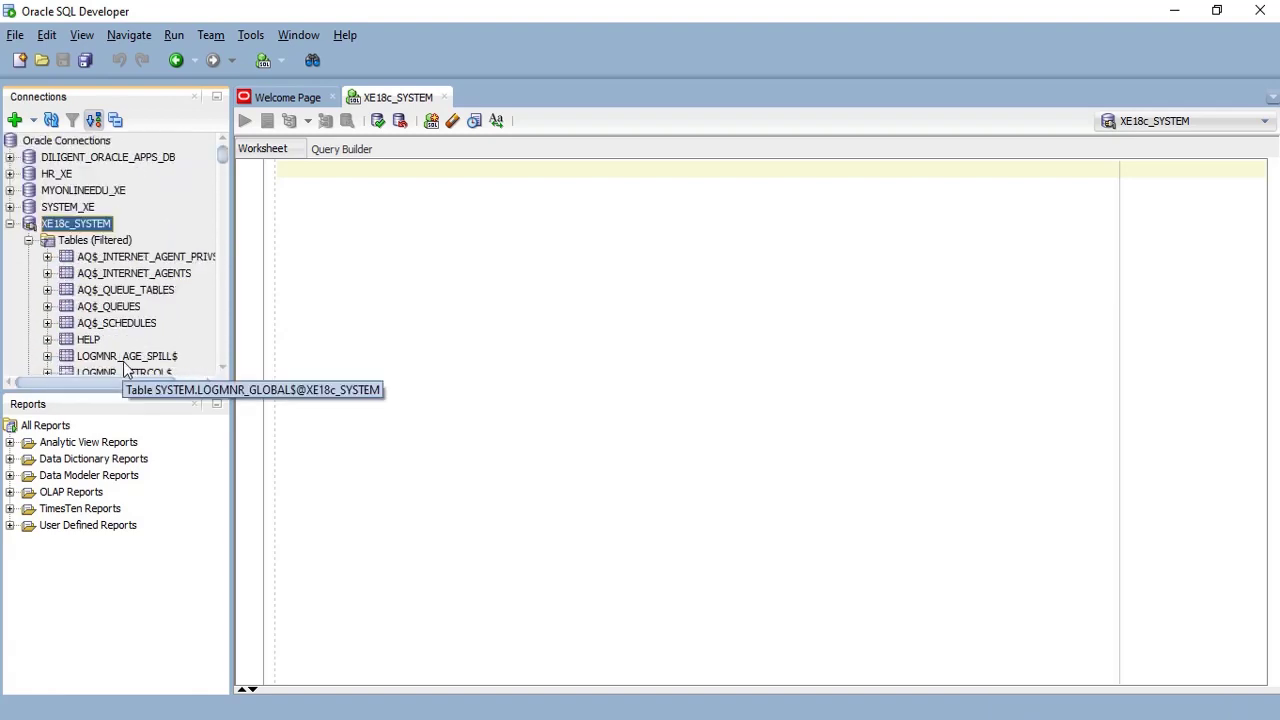
left_click(10, 223)
left_click(10, 223)
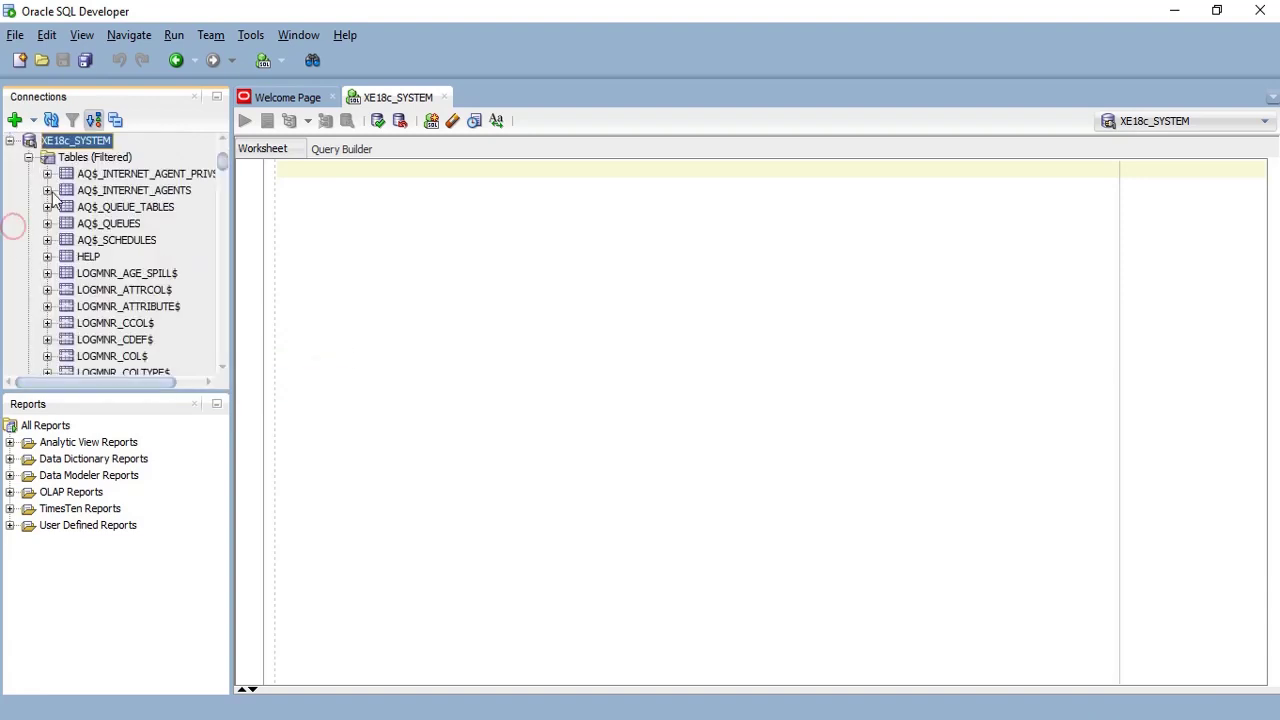
left_click(29, 157)
- Expand Packages and Procedures, select Tables (Filtered), and focus the worksheet
left_click(29, 207)
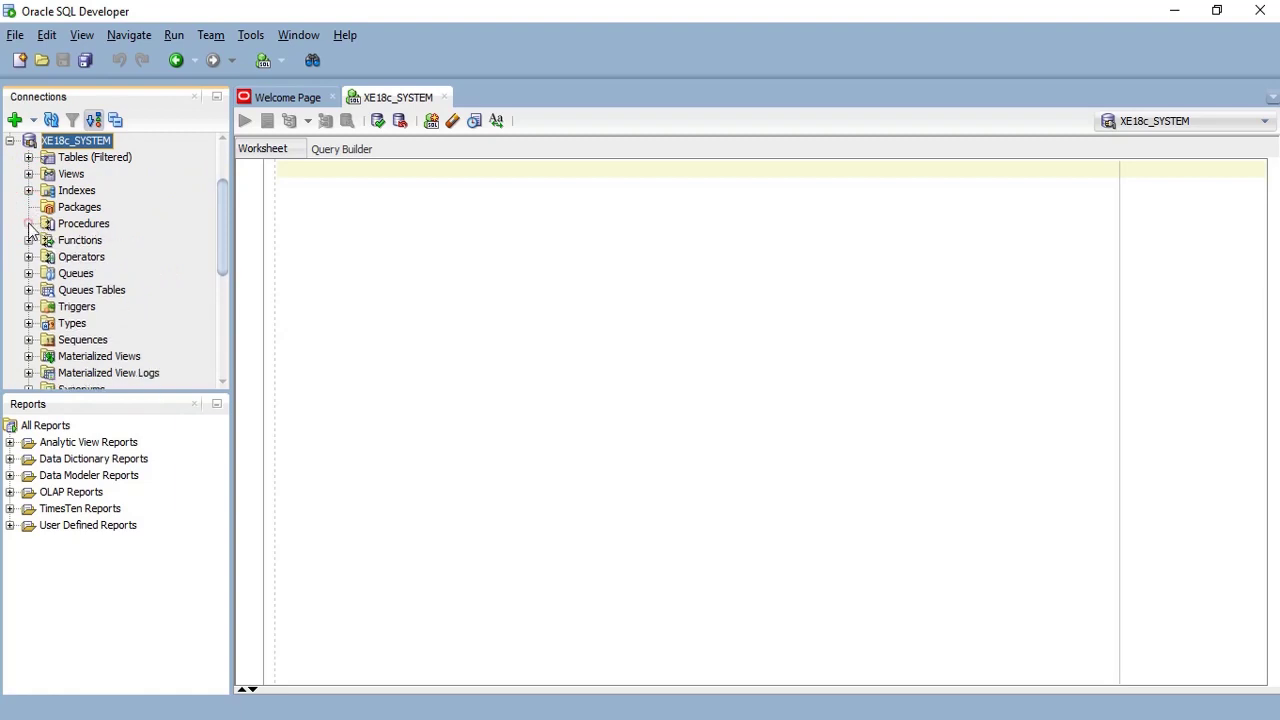
left_click(29, 223)
left_click(80, 160)
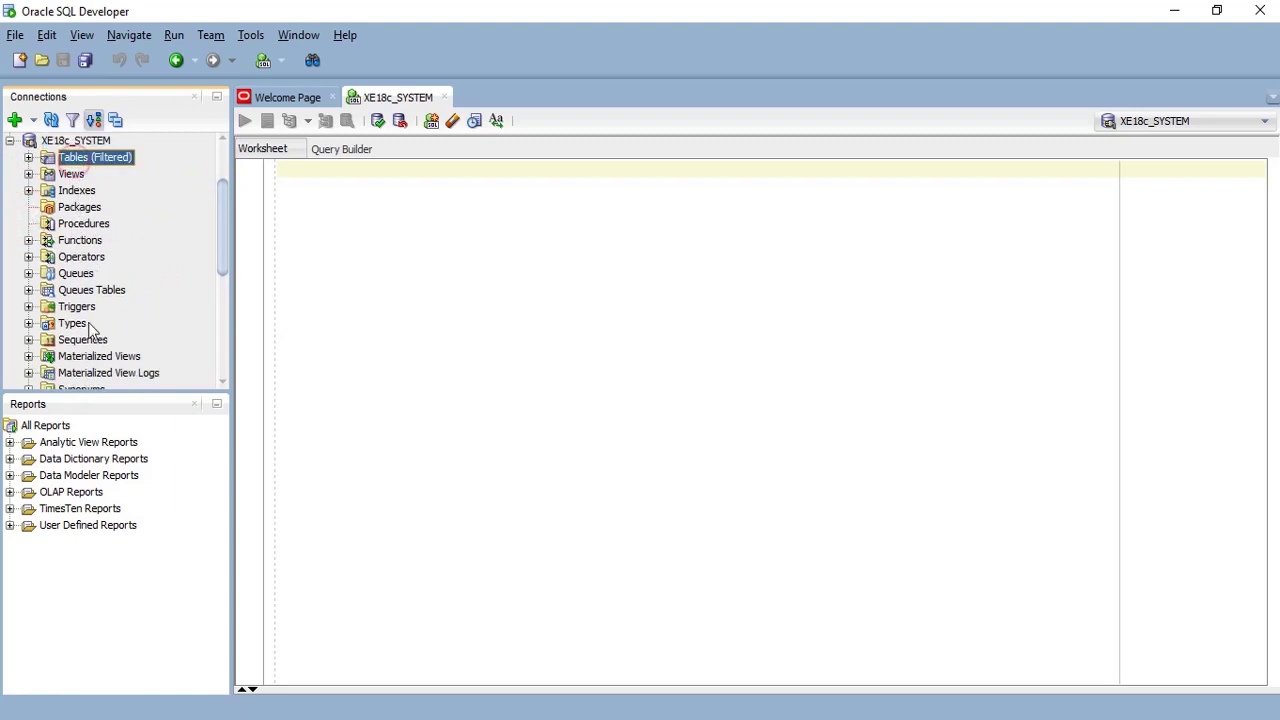
scroll(99, 232, "up", 1)
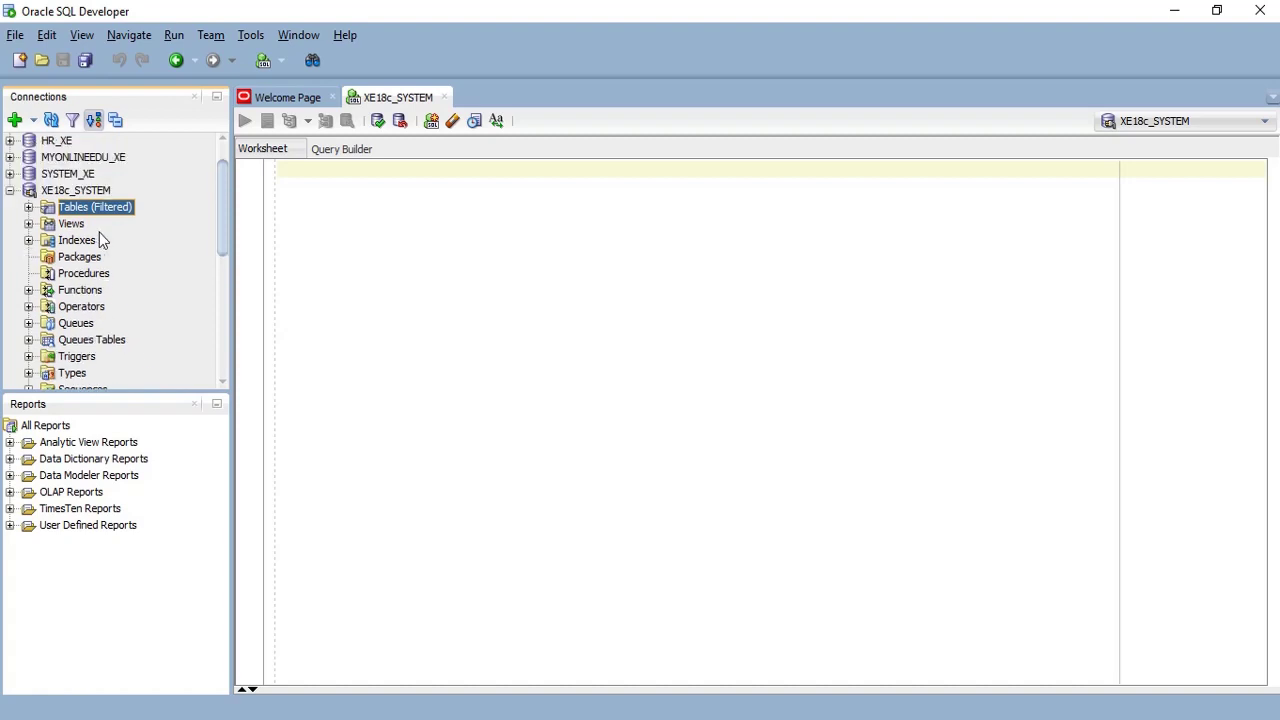
left_click(10, 192)
left_click(10, 224)
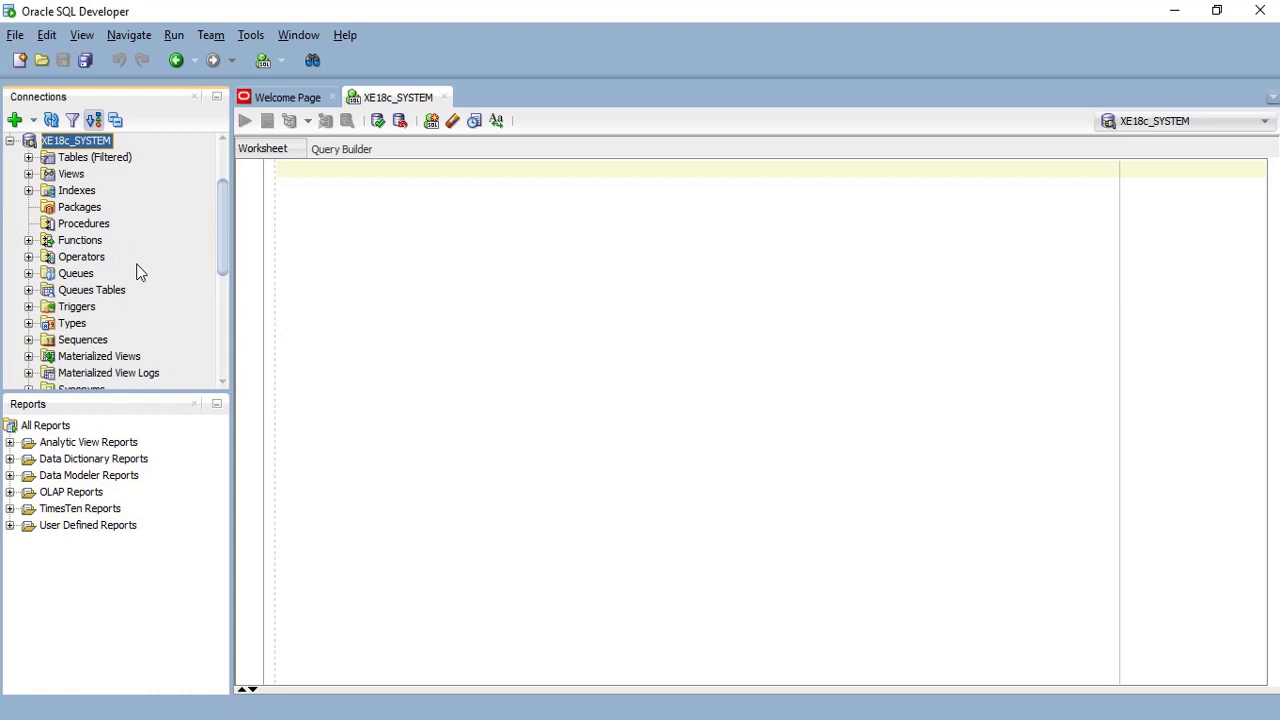
left_click(474, 233)
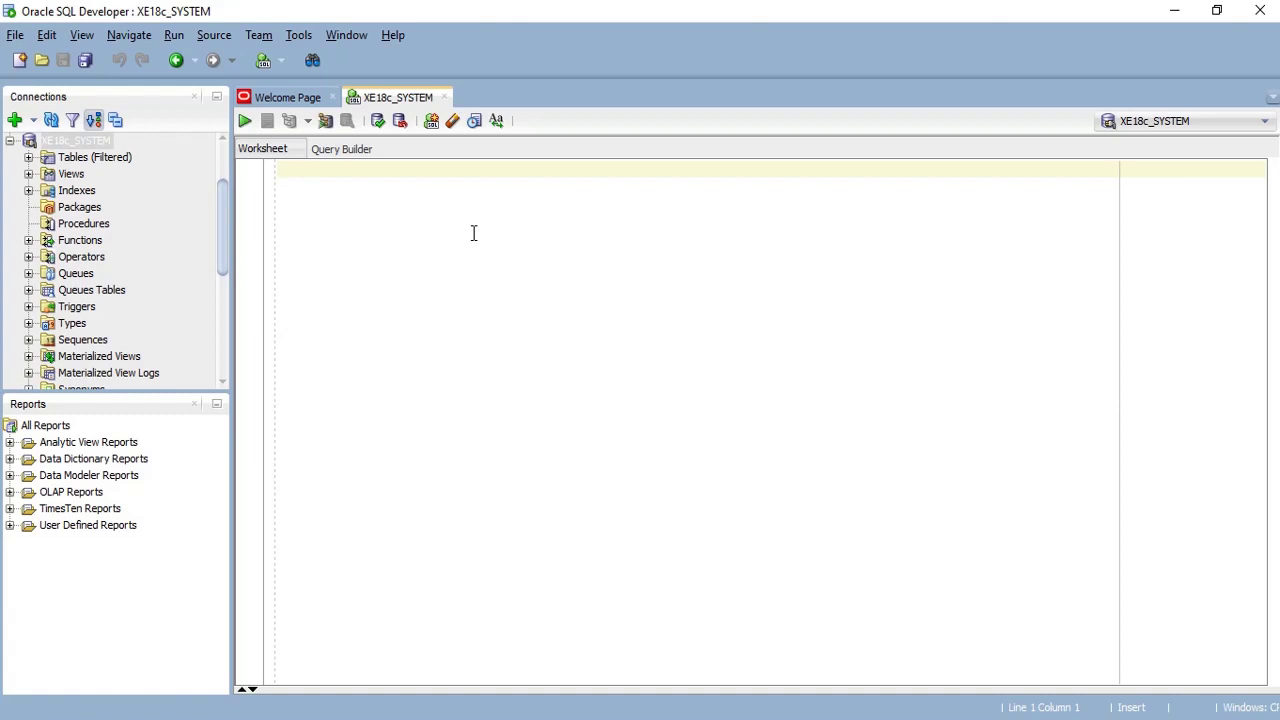
- Run SELECT SYSDATE FROM DUAL in the worksheet, returning 14-SEP-20
type("SELECT SYSDATE")
key("Return")
type("FROM DUAL;")
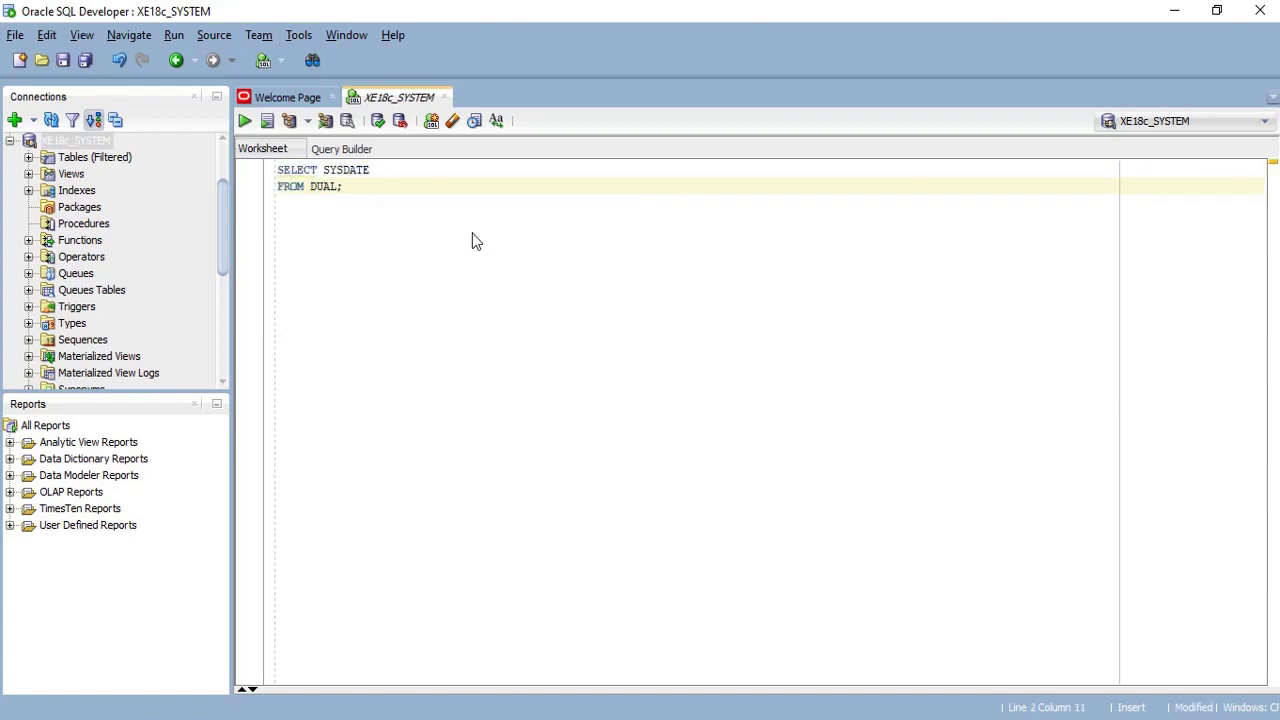
key("Left")
key("Return")
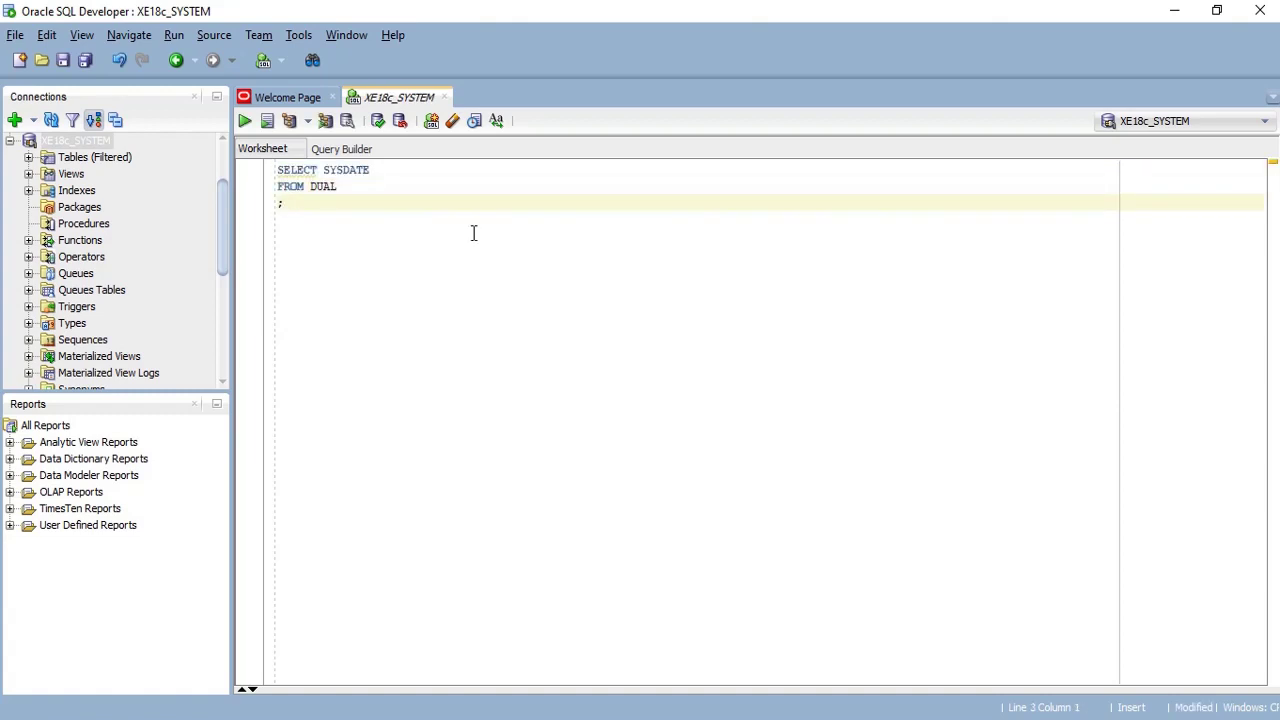
left_click(244, 122)
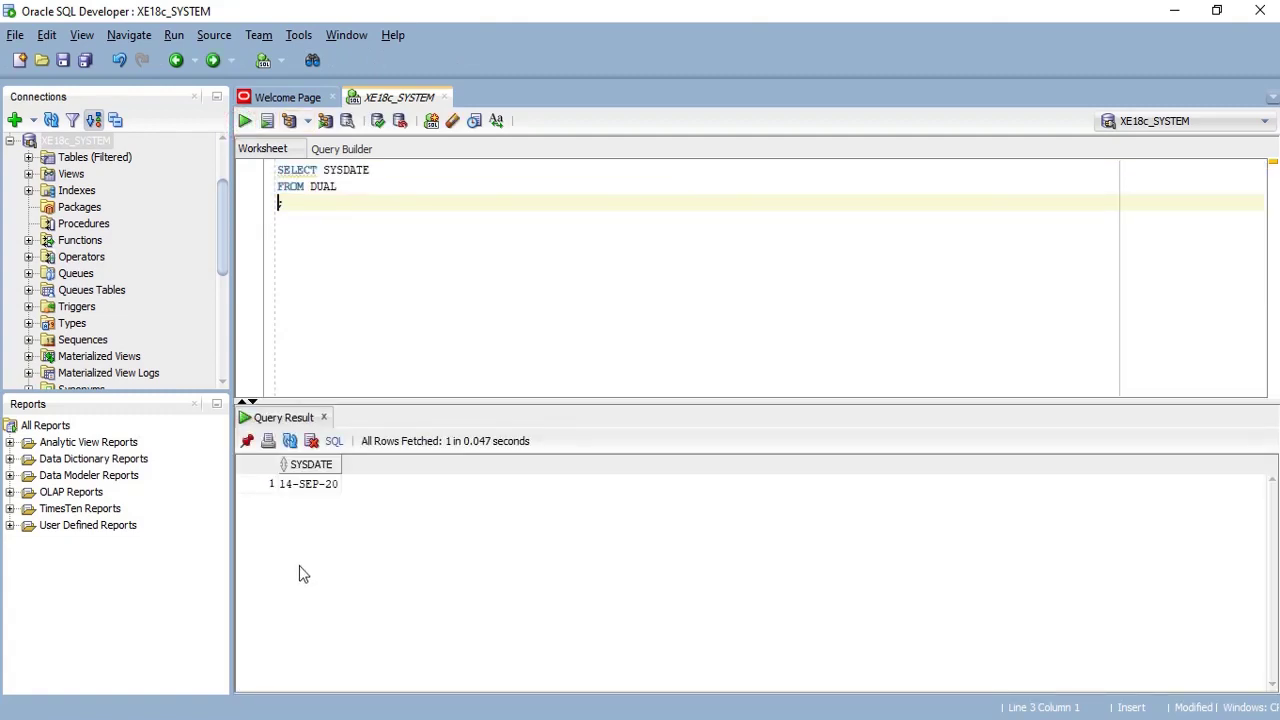
left_click(305, 486)
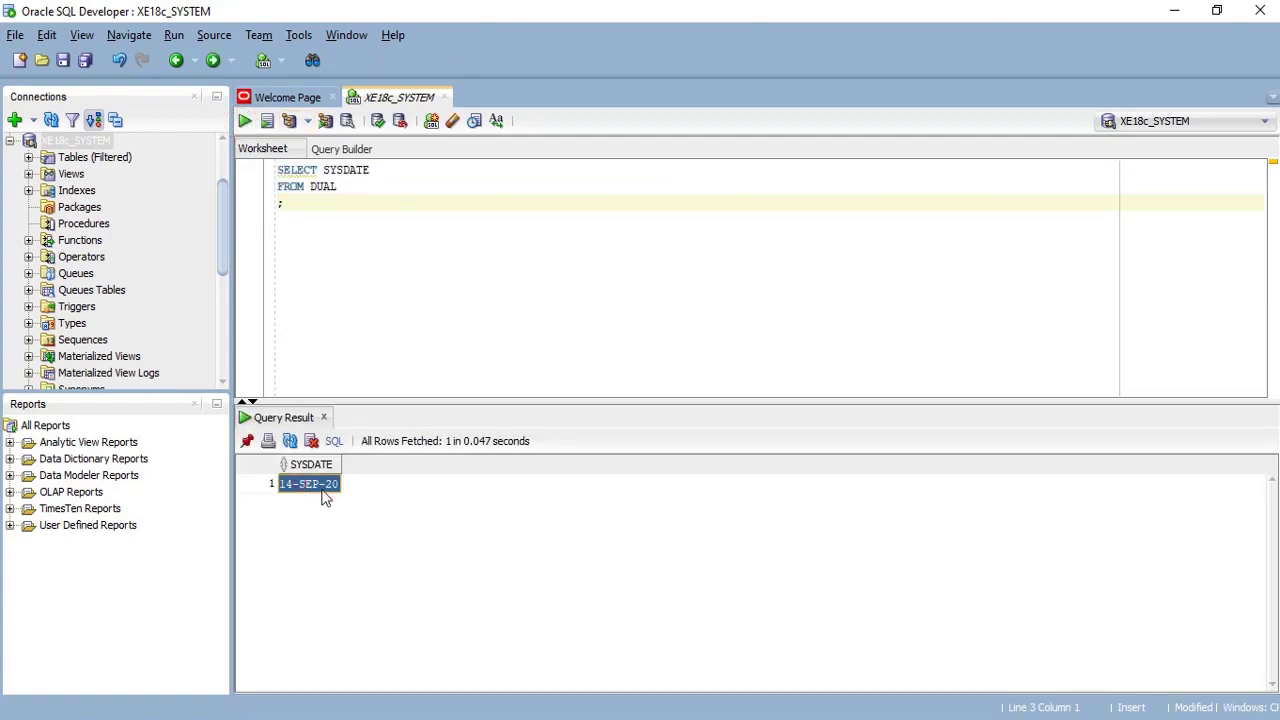
- Run SELECT * FROM all_tables, fetching the first 50 rows
left_click(338, 200)
key("Return")
key("Return")
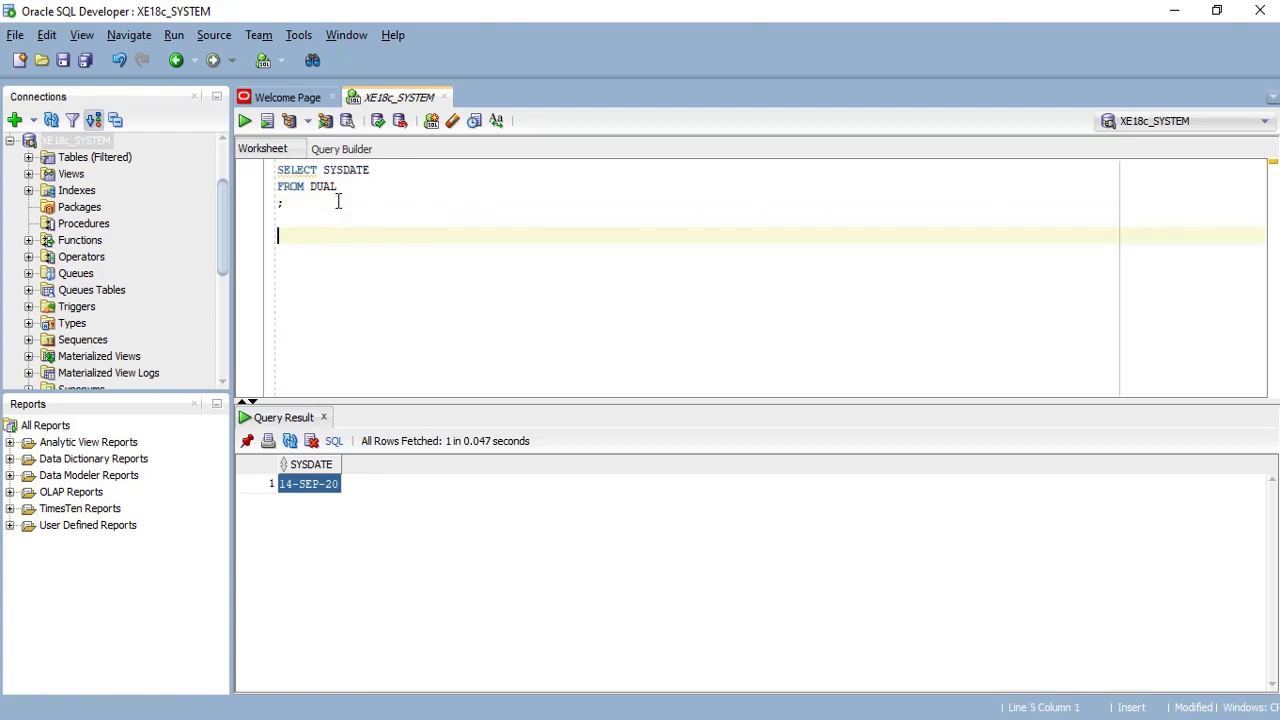
type("SELECT *")
key("Return")
type("FROM all_tables;")
left_click(245, 122)
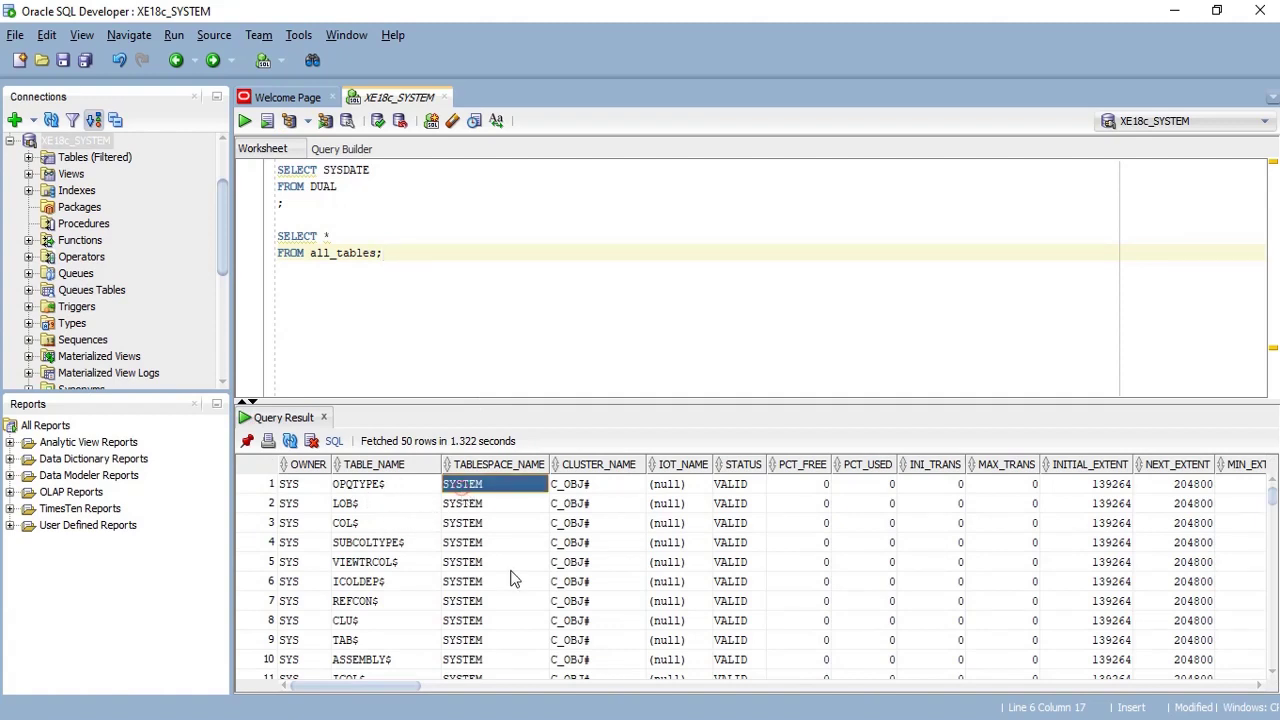
- Review the all_tables results back to the first row and collapse the XE18c_SYSTEM connection tree
scroll(510, 578, "down", 11)
scroll(510, 579, "down", 5)
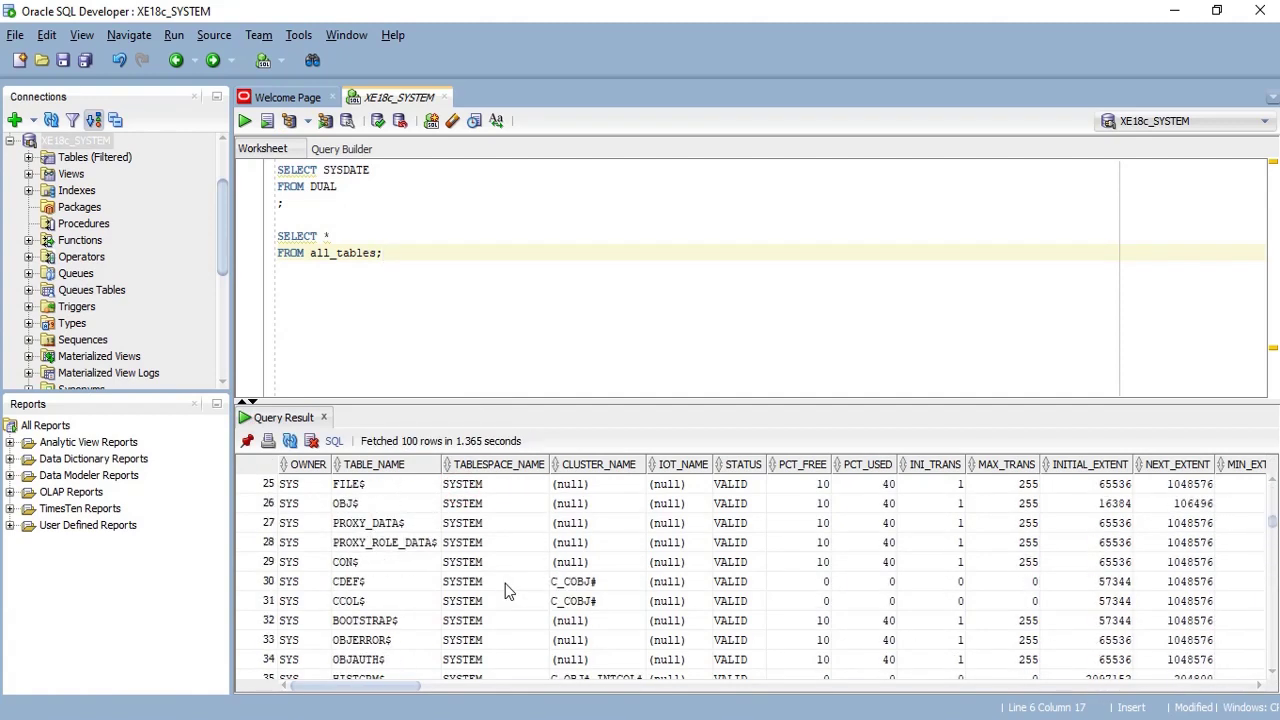
left_click(505, 583)
key("ctrl+Home")
left_click(337, 253)
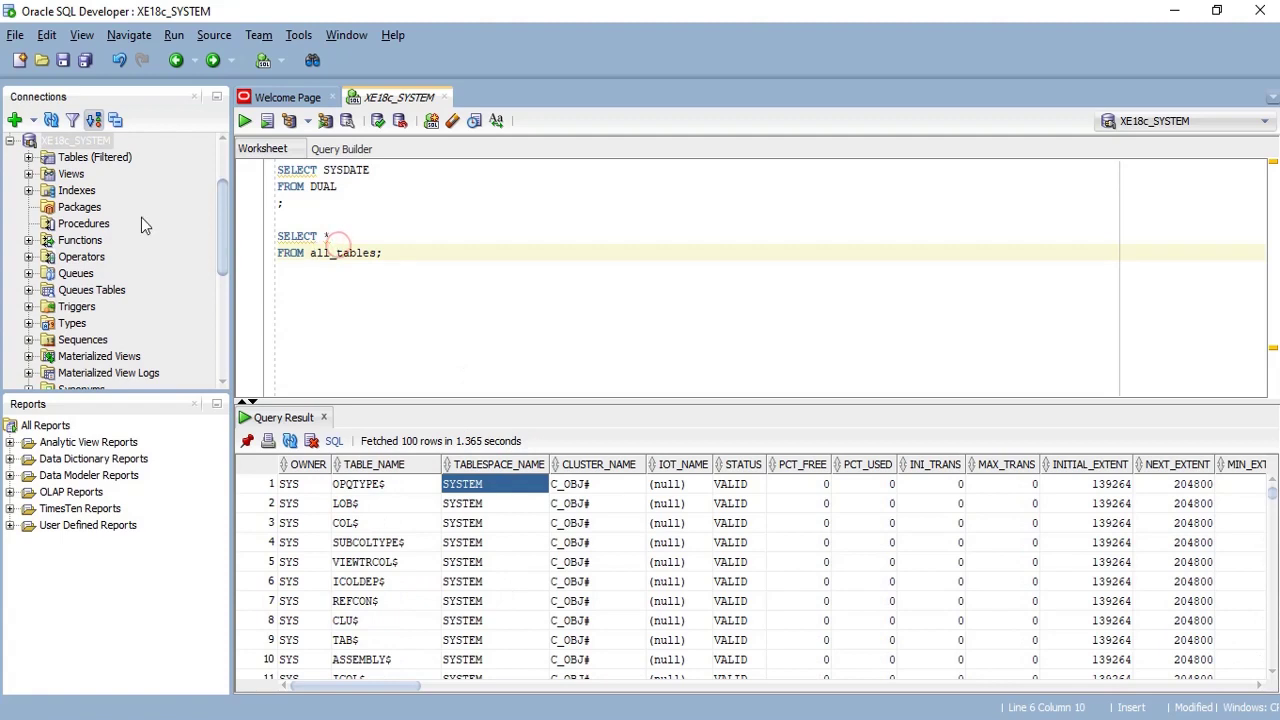
left_click(9, 142)
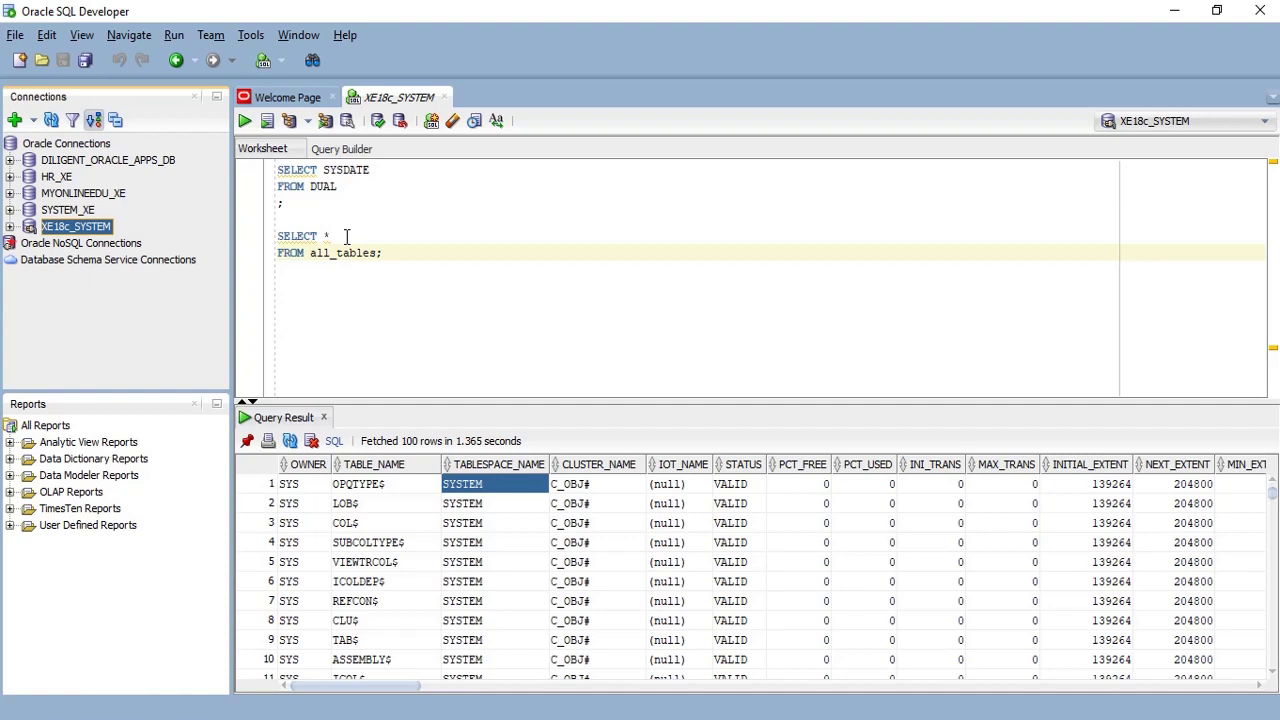
- Insert a CREATE USER MOE18 IDENTIFIED BY <password> statement below the all_tables query
double_click(345, 254)
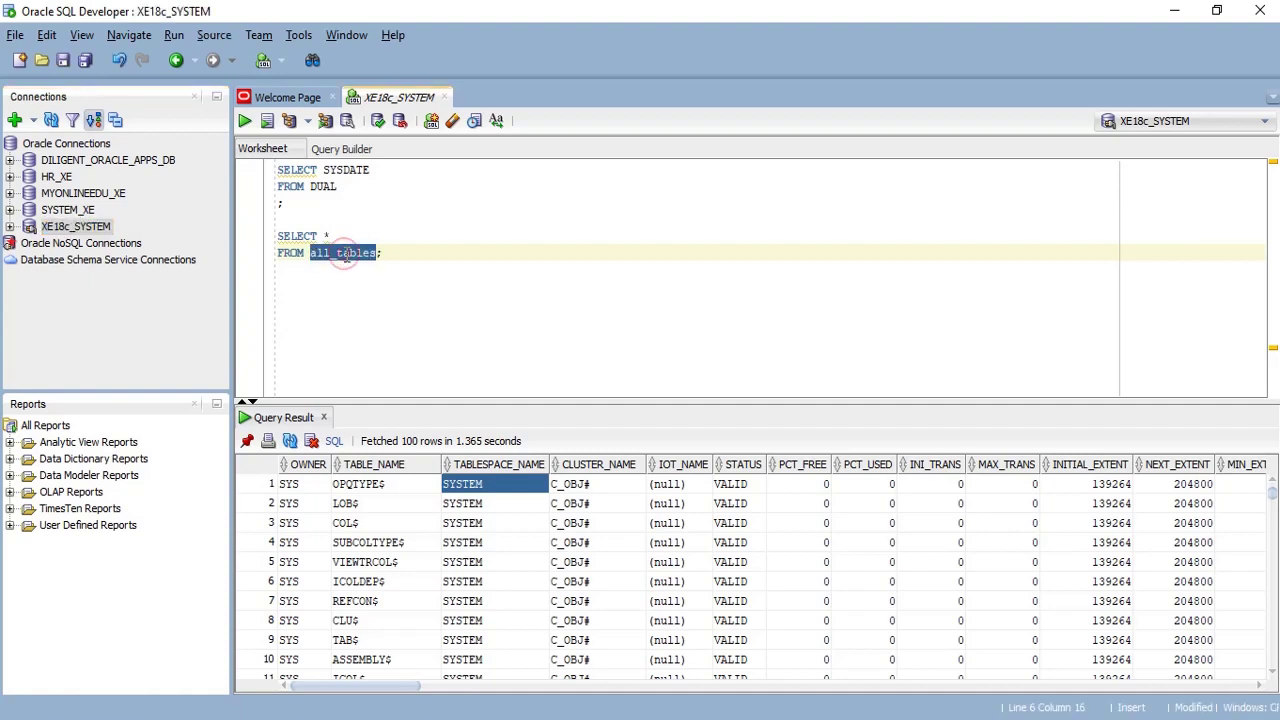
left_click(336, 237)
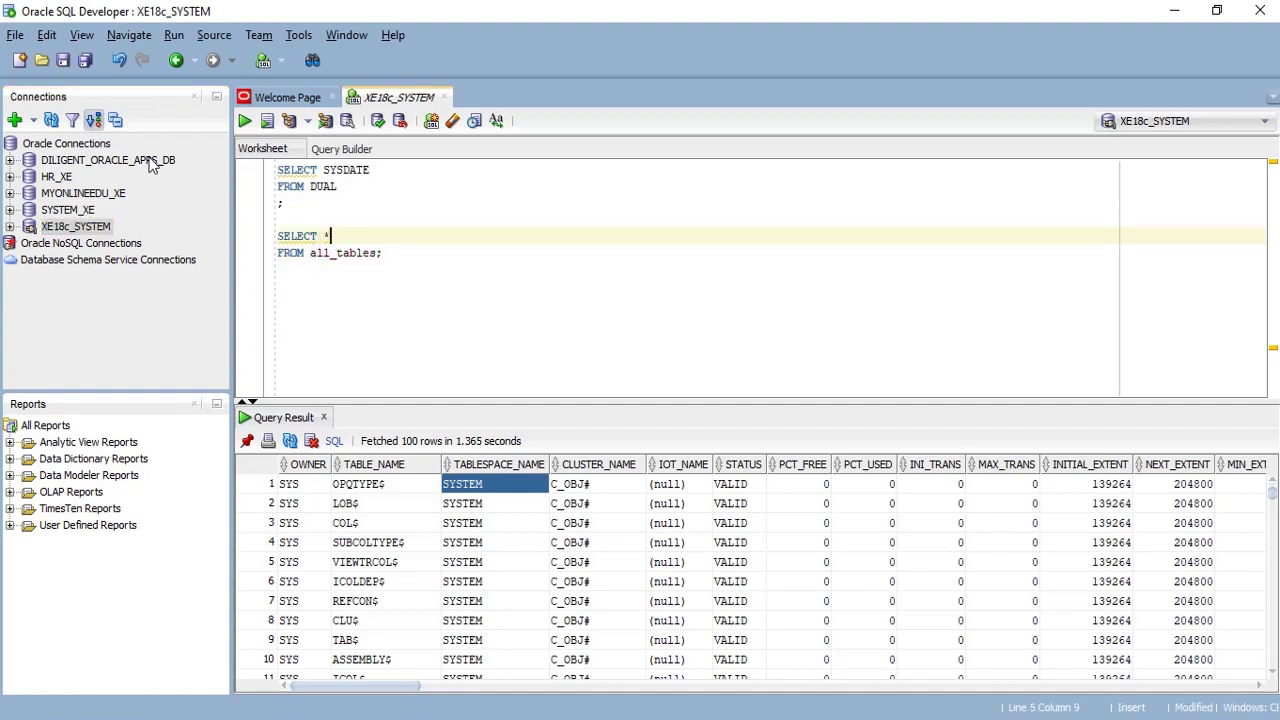
left_click(453, 285)
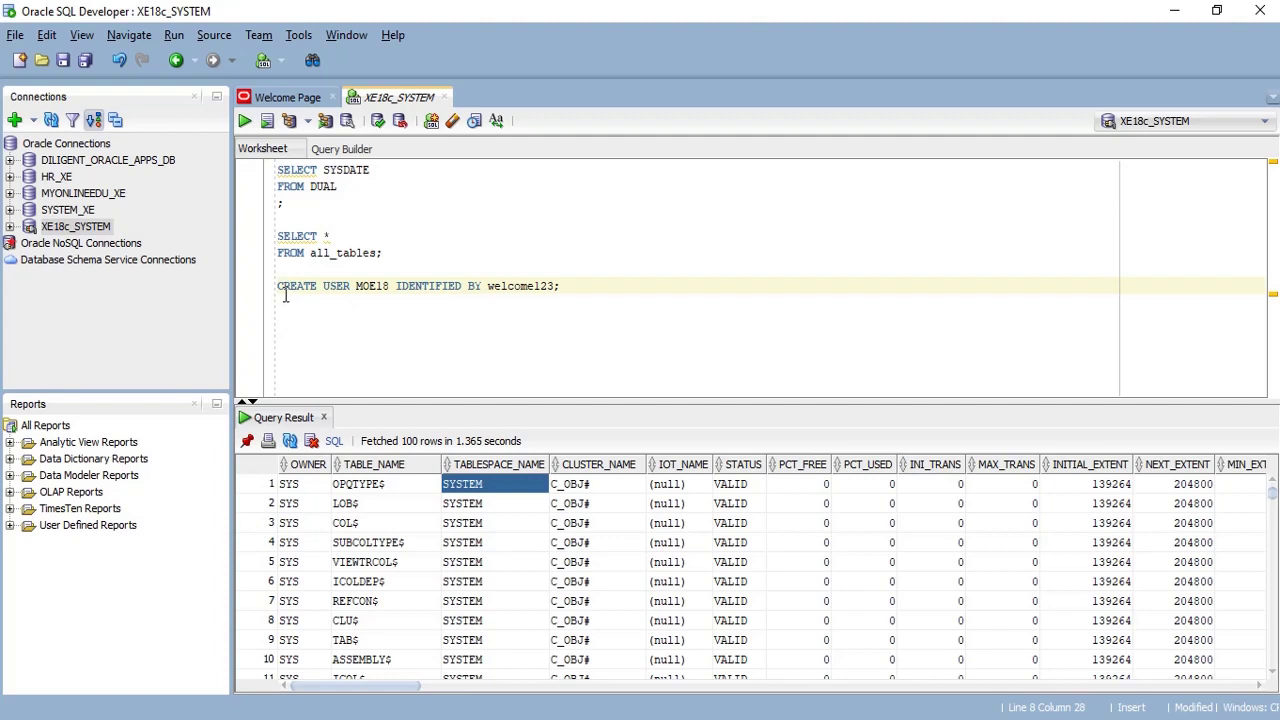
- Go over the user name, IDENTIFIED BY clause and password, then run it to get 'User MOE18 created.'
left_click_drag(279, 290, 566, 284)
left_click(330, 288)
double_click(372, 286)
double_click(375, 287)
left_click(422, 287)
left_click(472, 286)
double_click(508, 287)
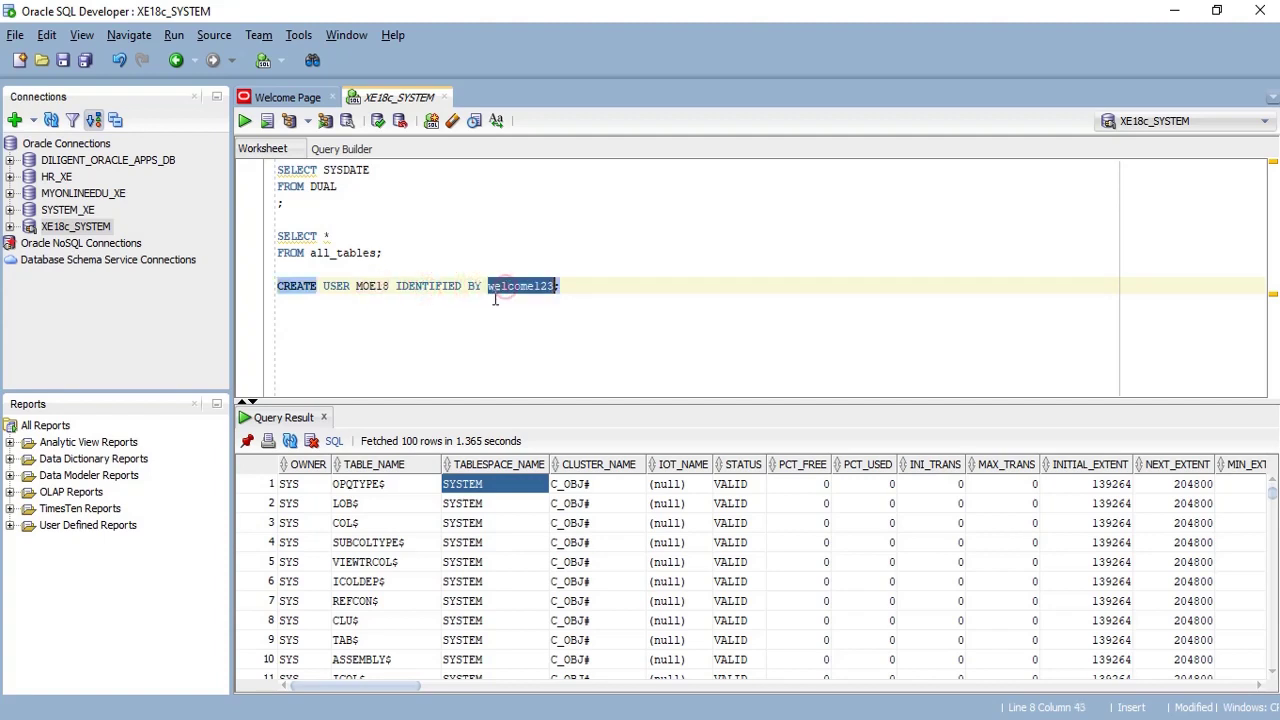
left_click(566, 287)
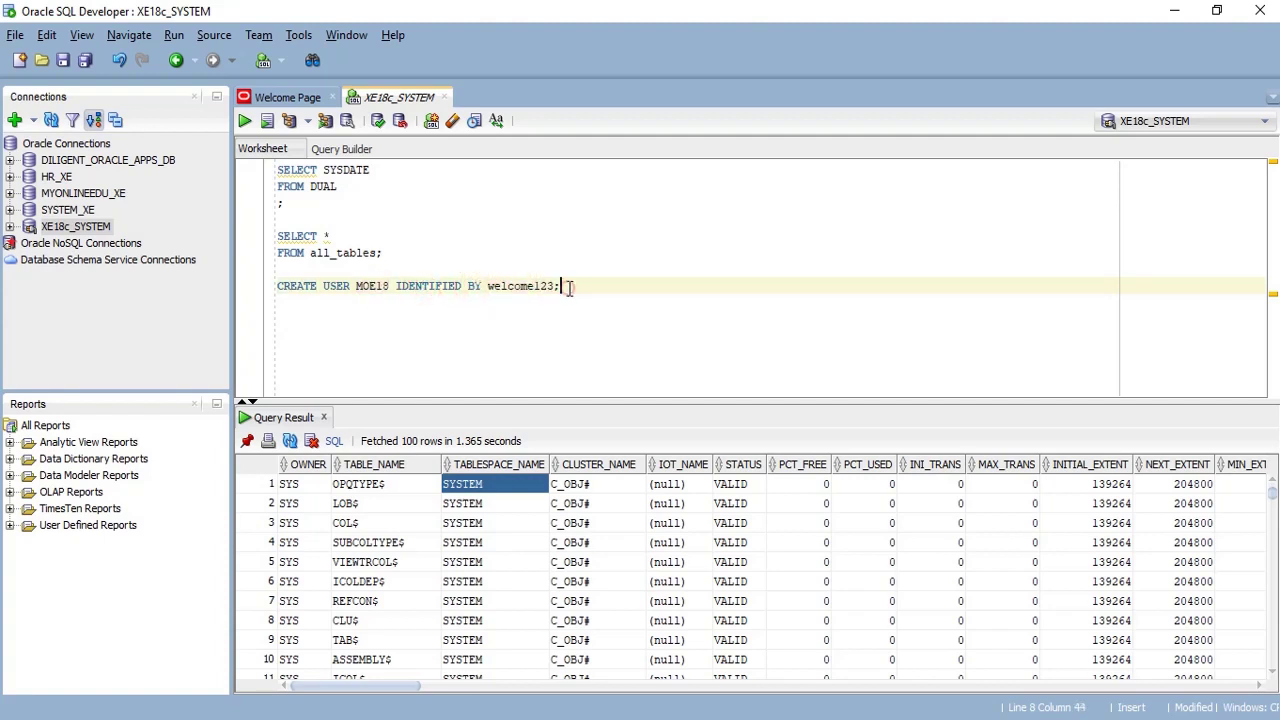
left_click(376, 287)
left_click(566, 287)
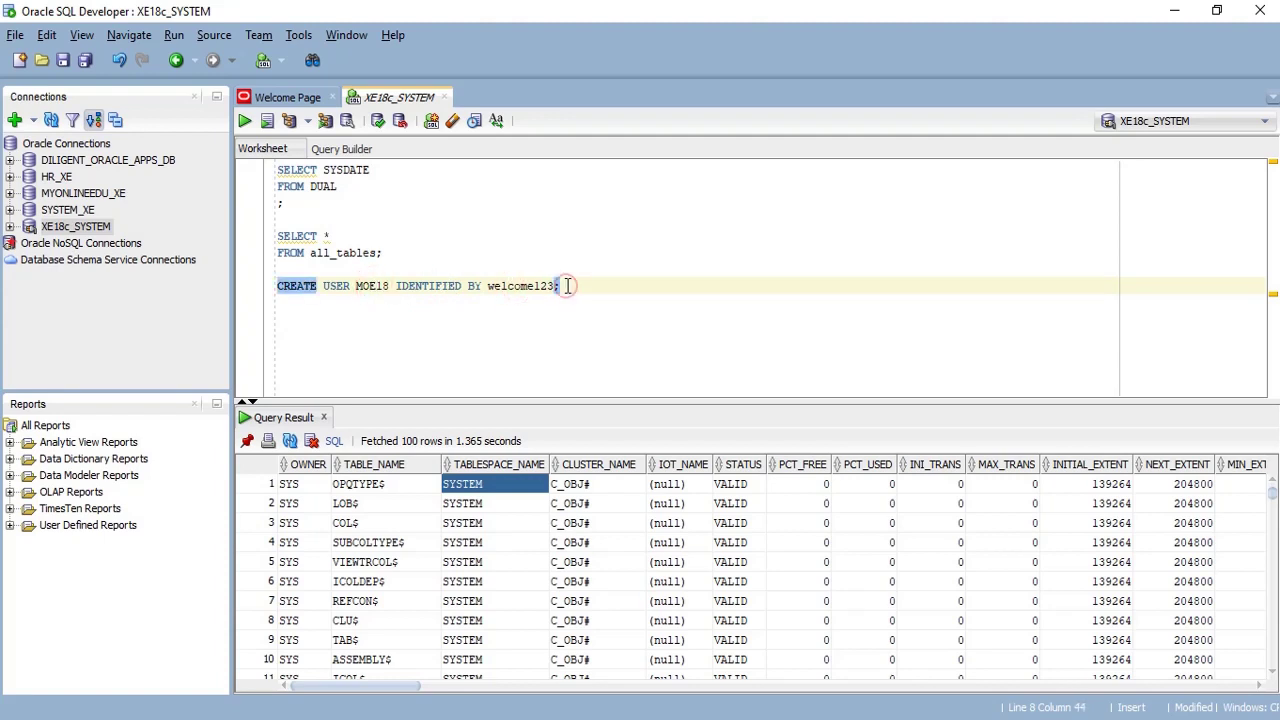
left_click(245, 121)
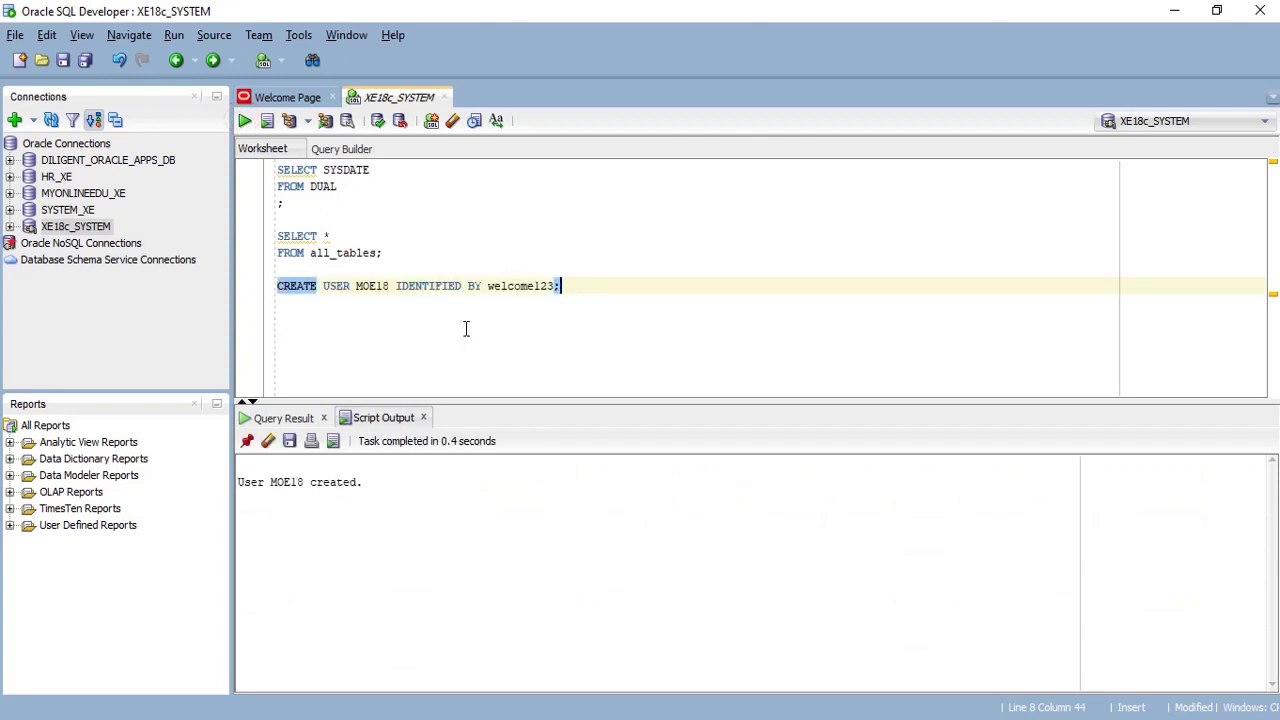
- Start a new connection named XE18c_MOE18 for user MOE18 with its password saved
left_click(15, 121)
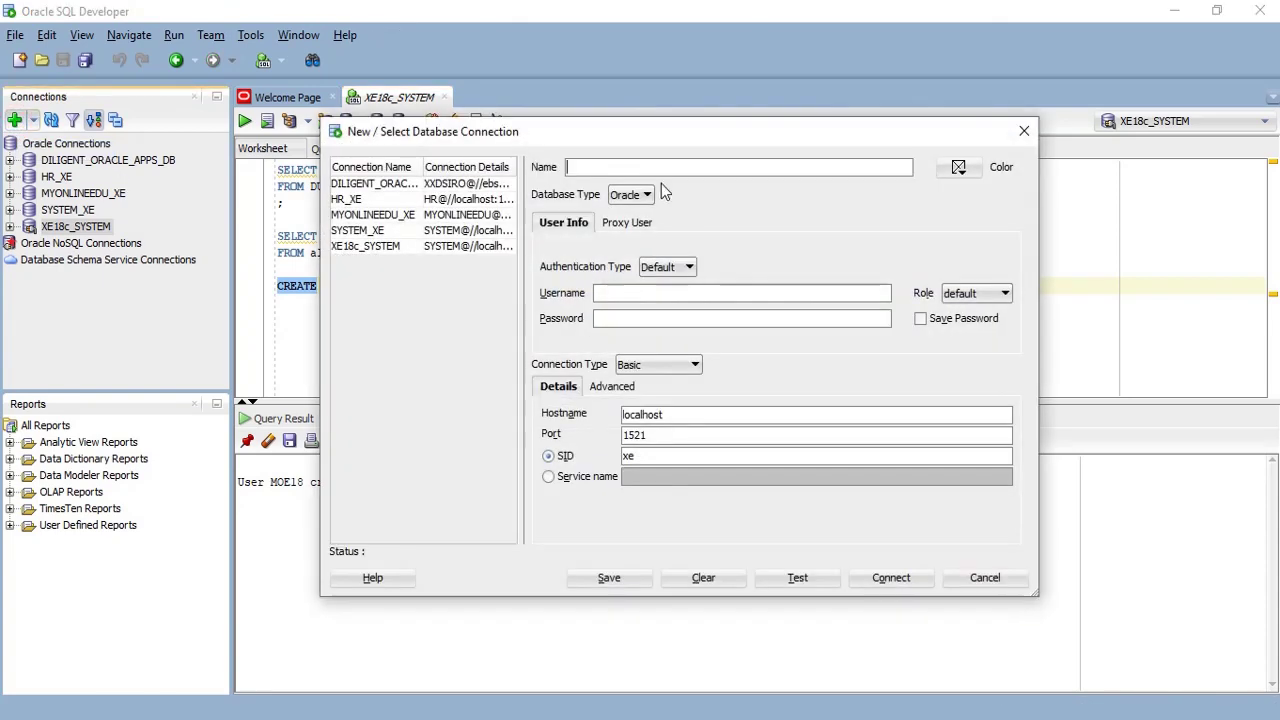
left_click(641, 167)
left_click_drag(636, 133, 758, 119)
type("XE18c_MCE")
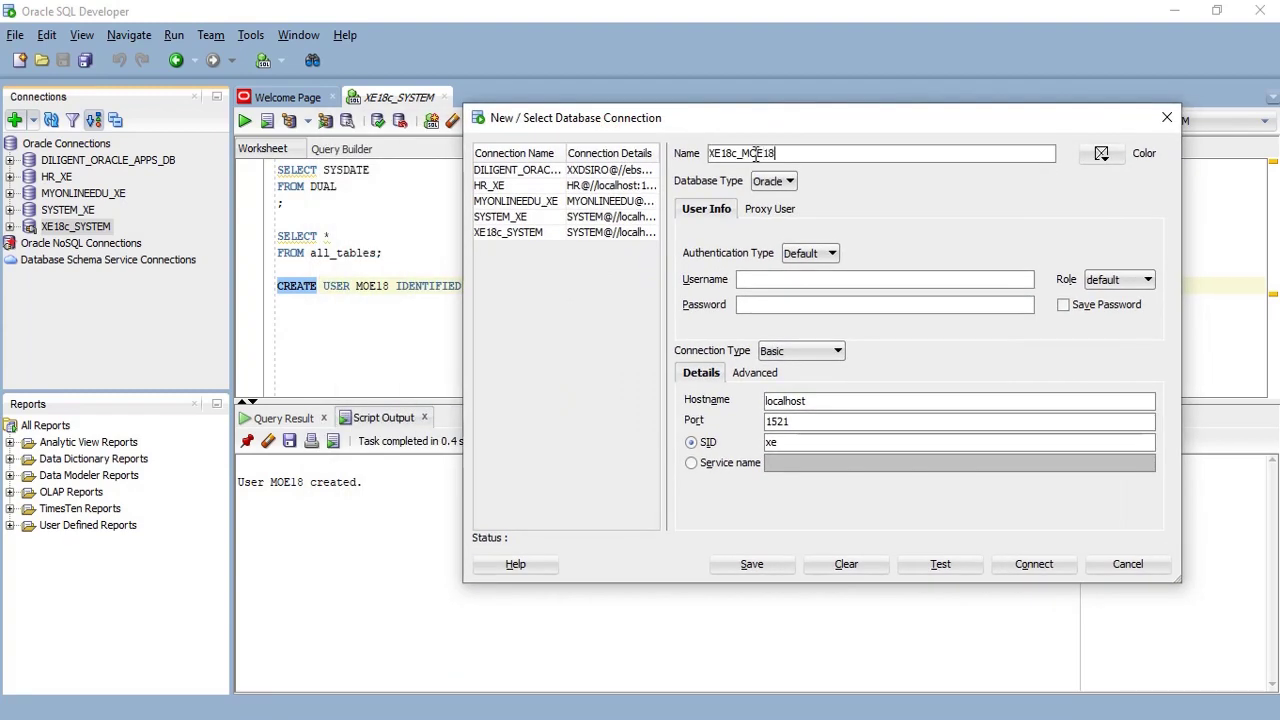
left_click(784, 282)
type("MOE18")
key("Tab")
key("Tab")
type("••••••••")
left_click(1063, 304)
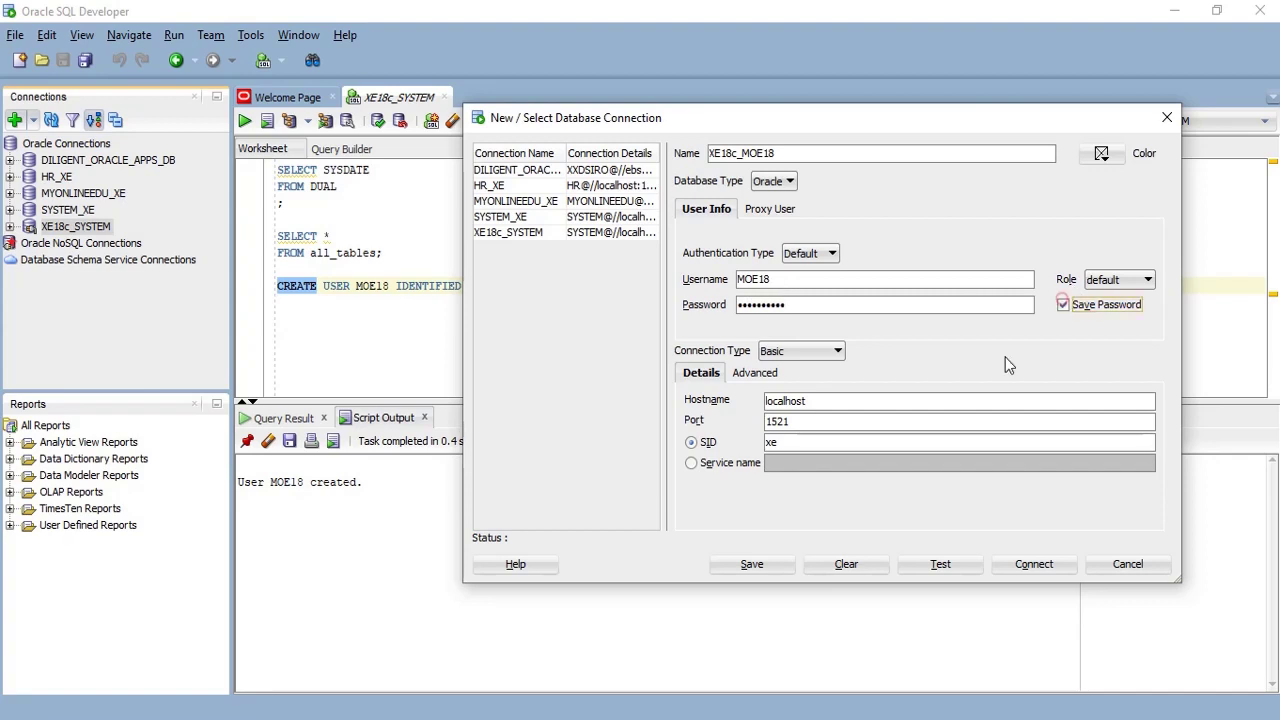
- Set service name XEPDB1, test and save the connection, overwriting the existing name, then close the window
left_click(740, 462)
left_click(776, 463)
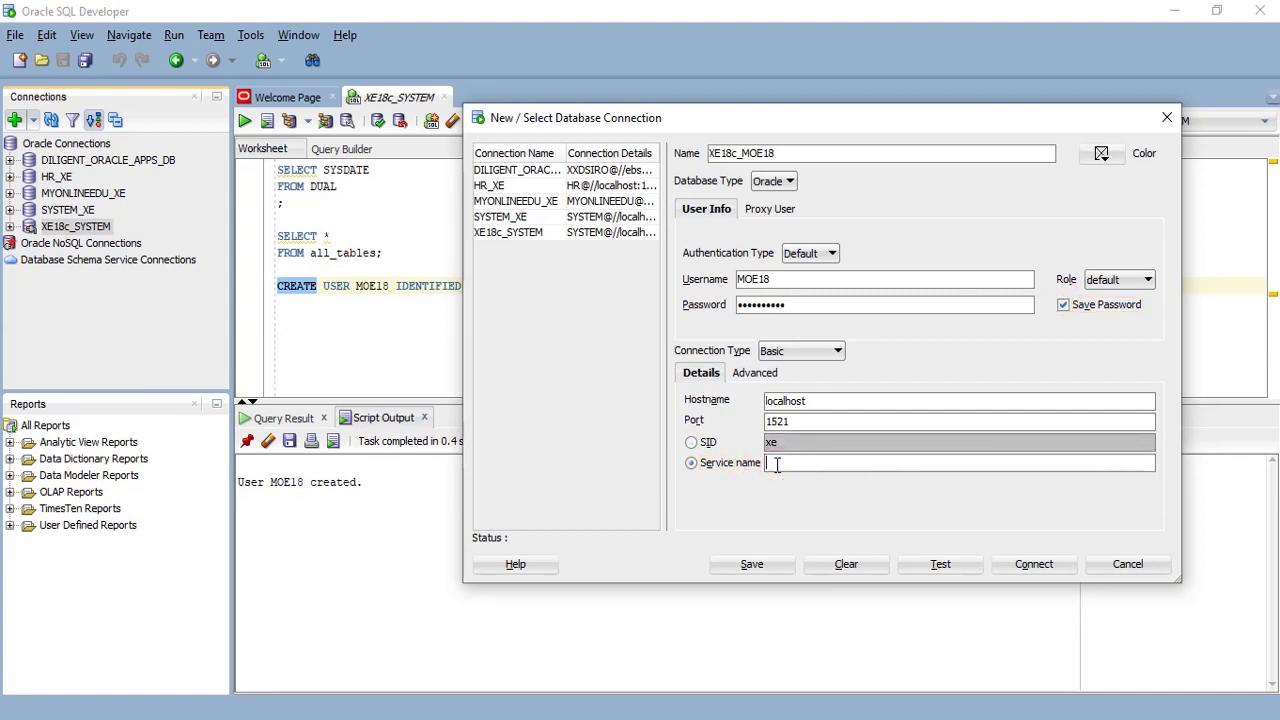
key("BackSpace")
type("PDB1")
left_click(938, 566)
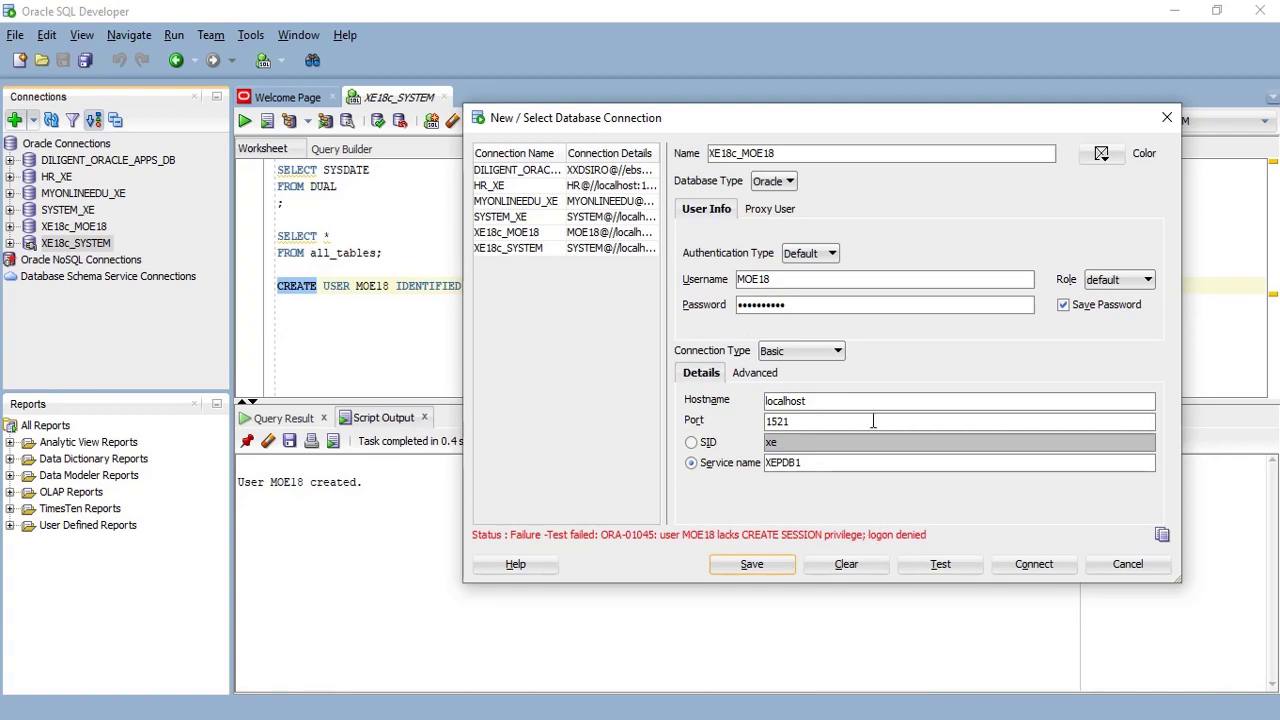
left_click(751, 564)
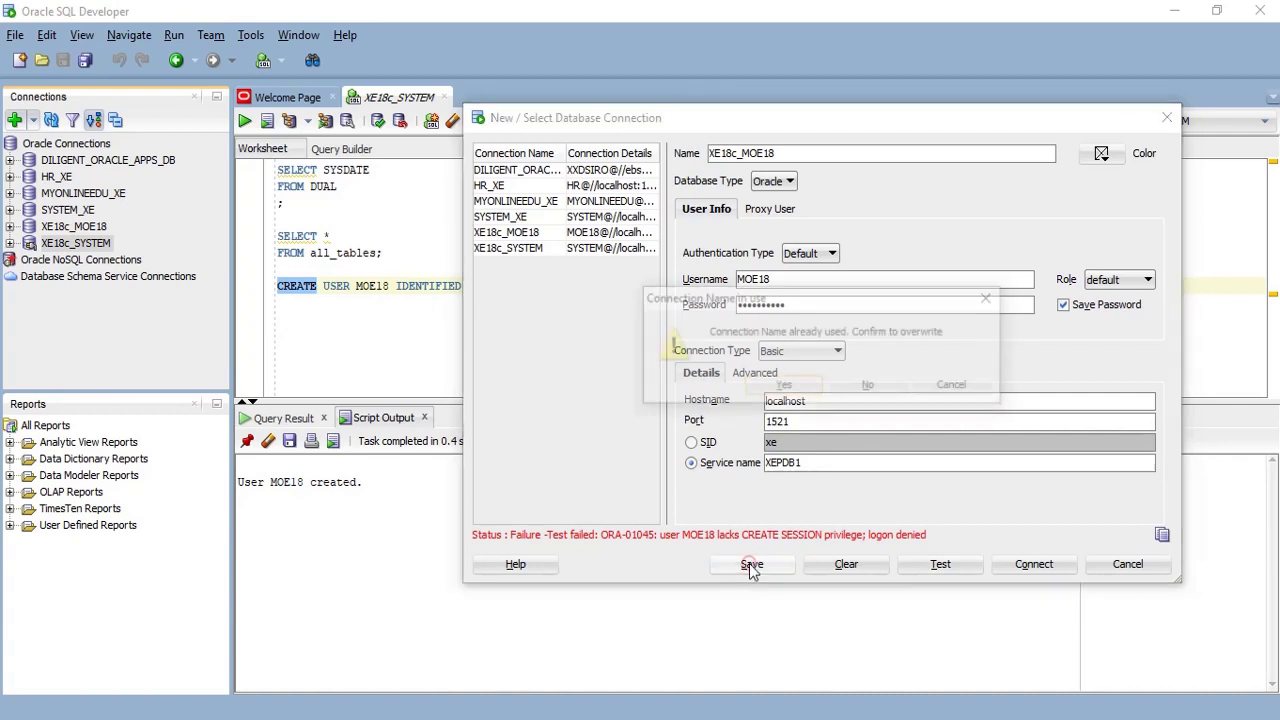
left_click(783, 388)
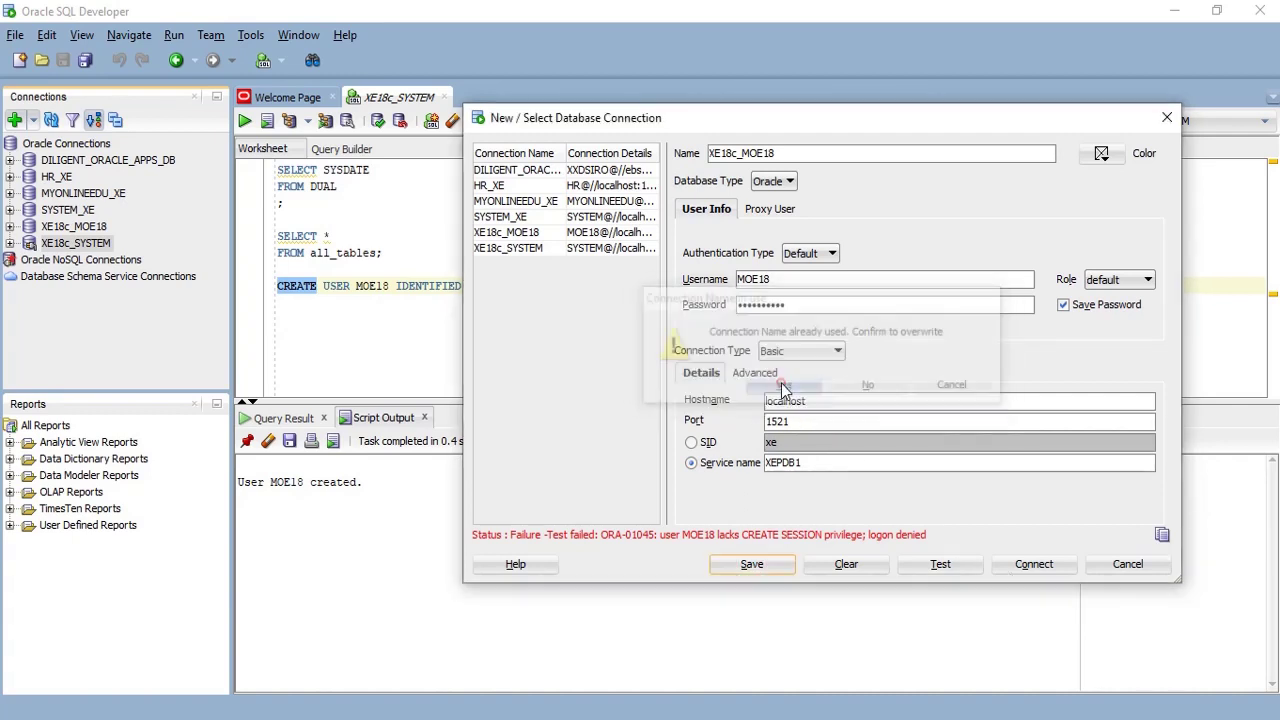
left_click(1127, 565)
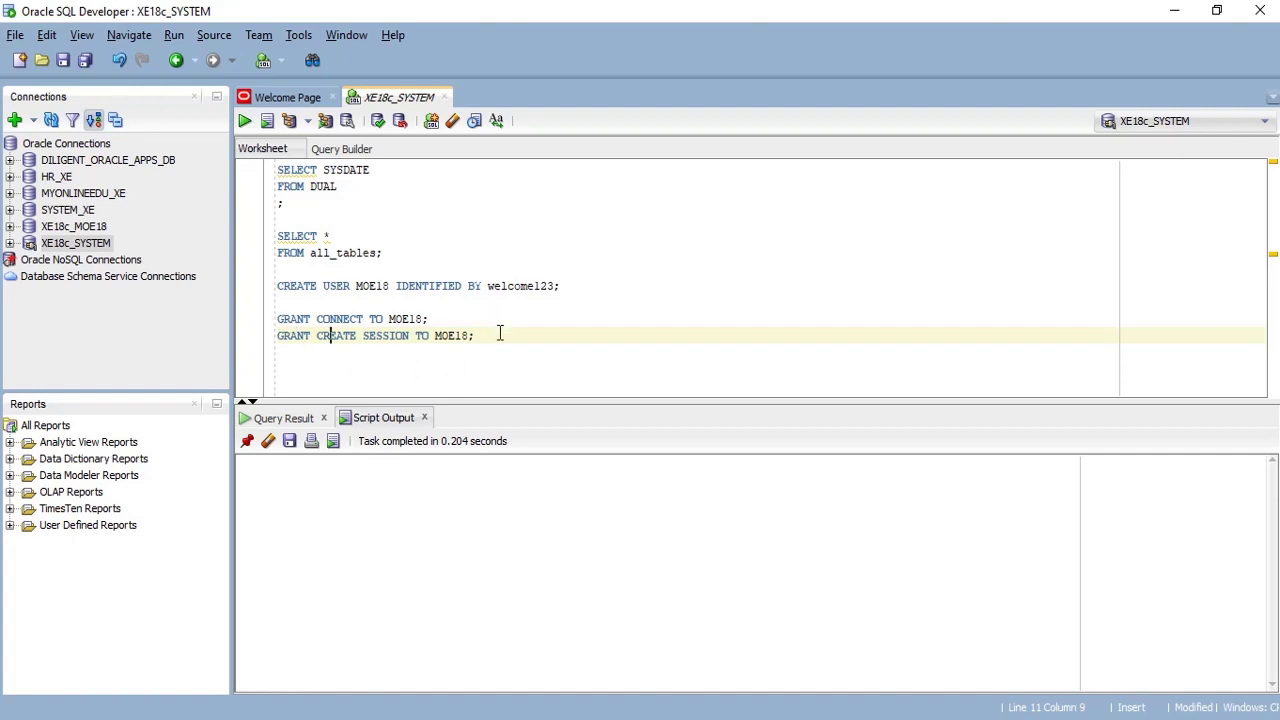
- Run GRANT CONNECT TO MOE18 and GRANT CREATE SESSION TO MOE18, both reporting 'Grant succeeded.'
left_click_drag(487, 337, 280, 319)
left_click(357, 319)
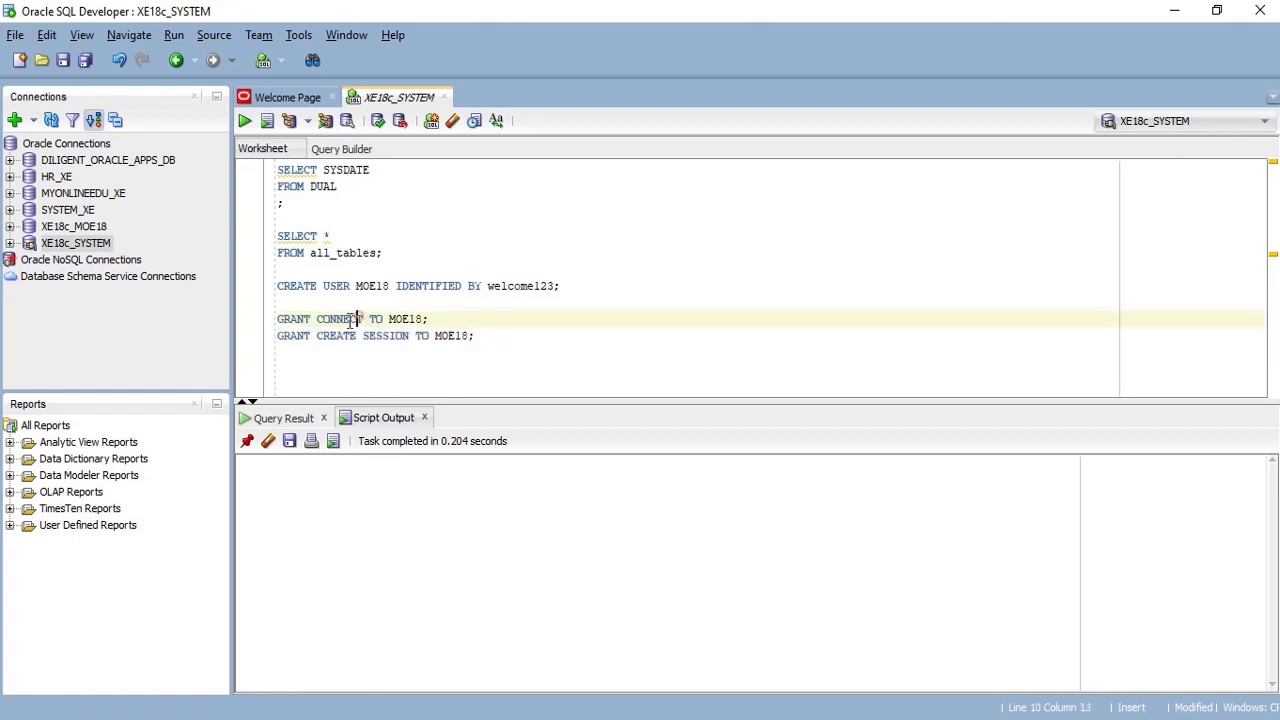
double_click(405, 319)
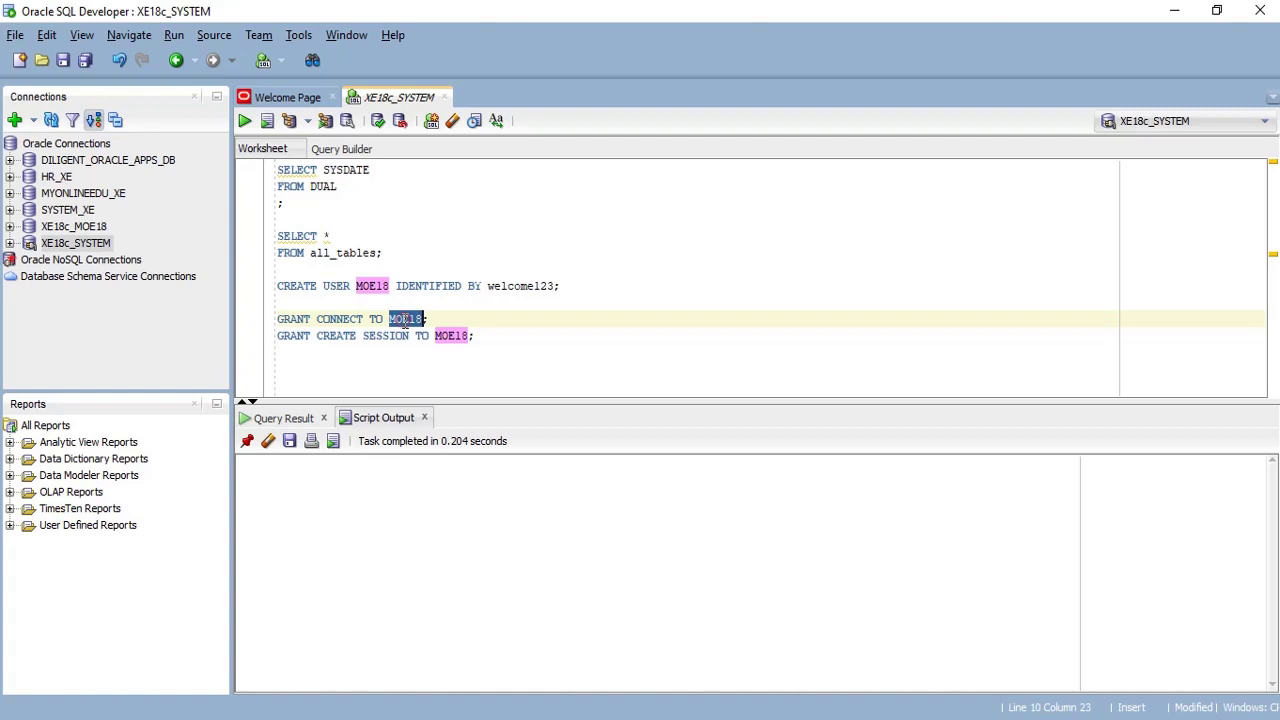
left_click_drag(497, 332, 279, 319)
left_click(245, 121)
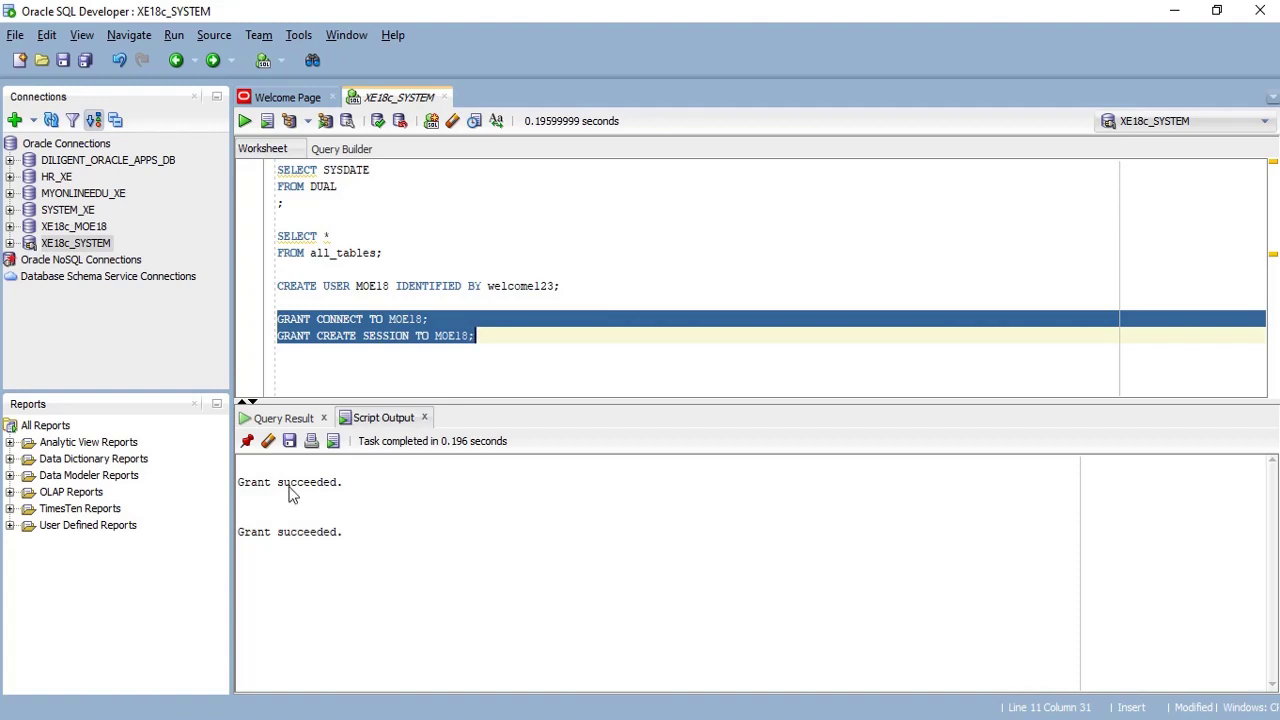
left_click(64, 228)
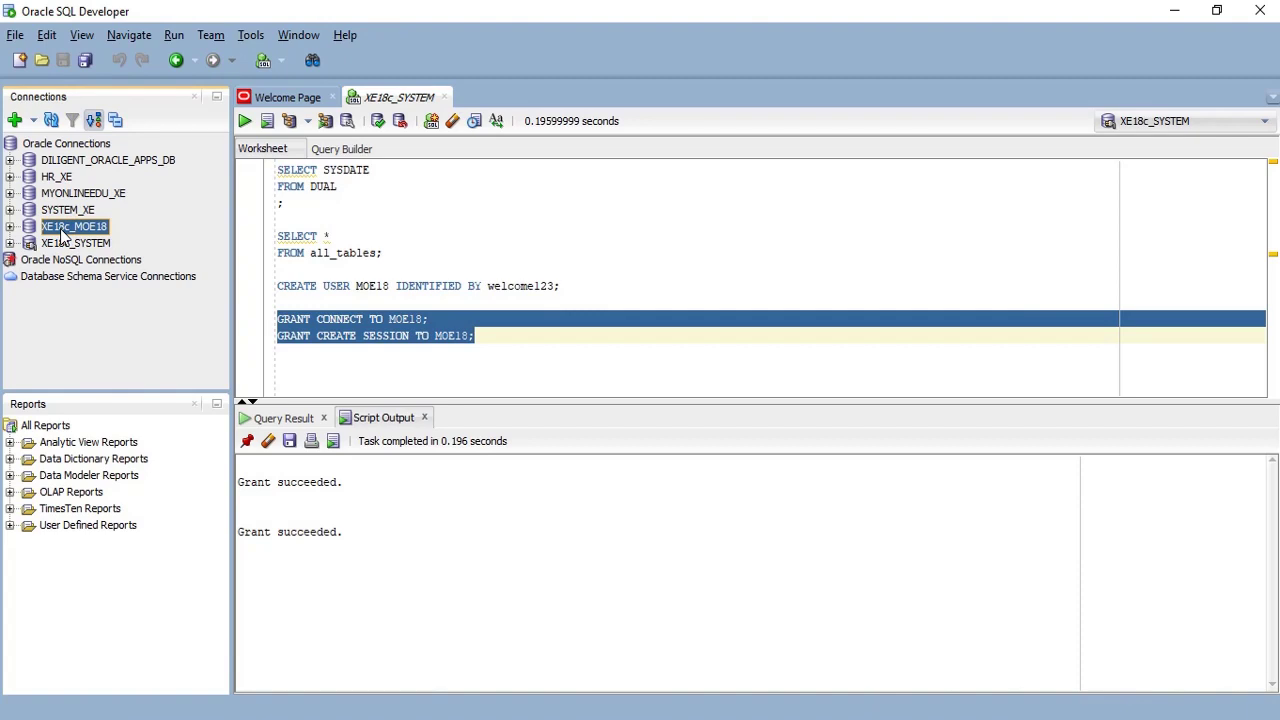
- Test the XE18c_MOE18 connection from its Properties and connect as MOE18
right_click(62, 234)
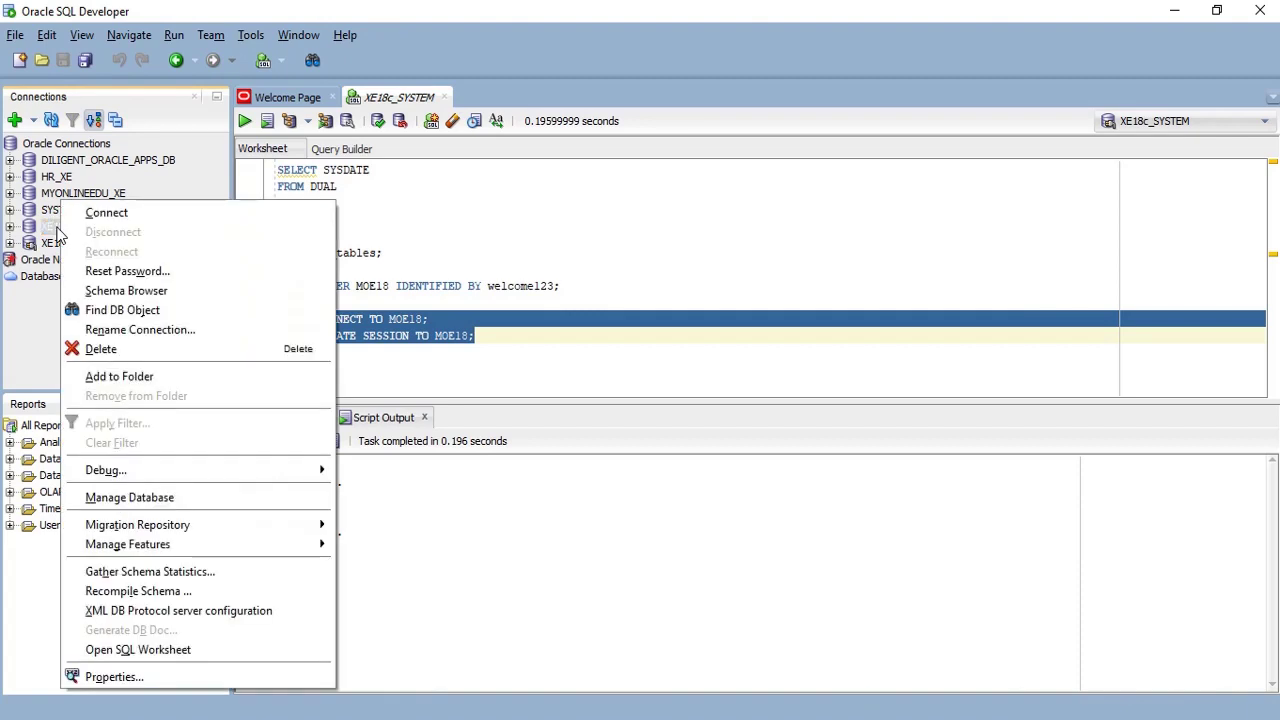
left_click(155, 680)
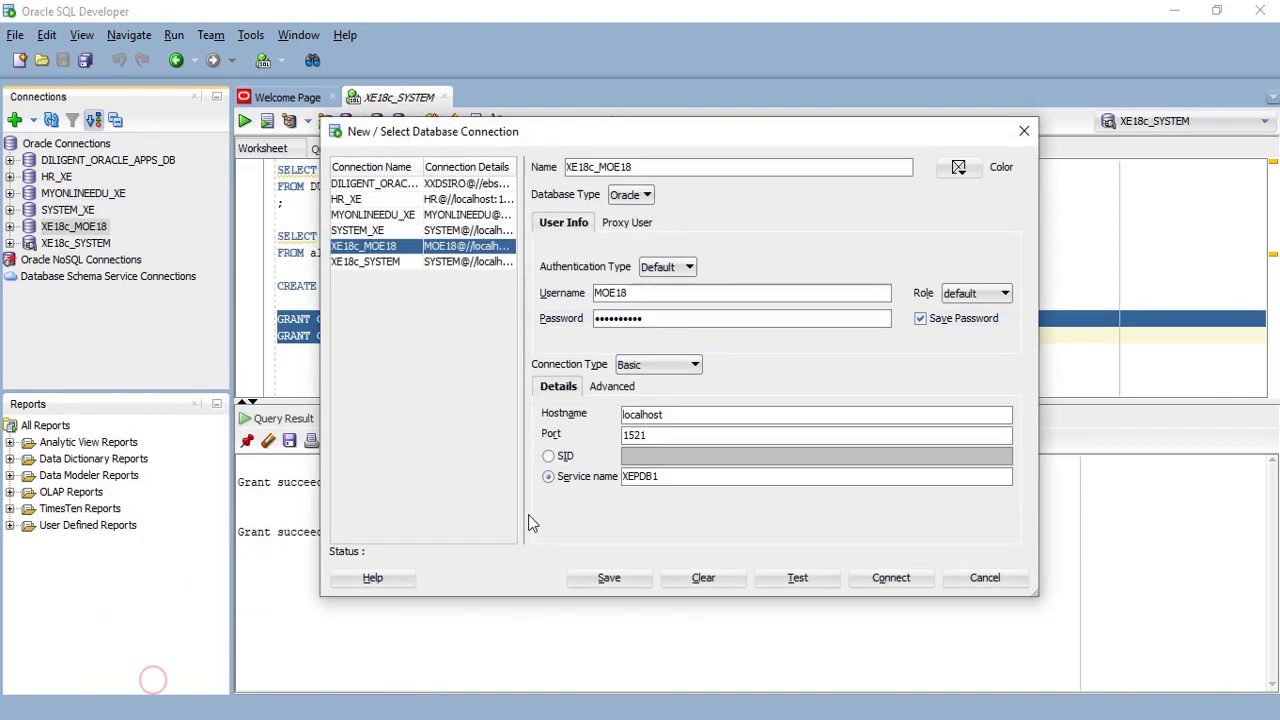
left_click(810, 581)
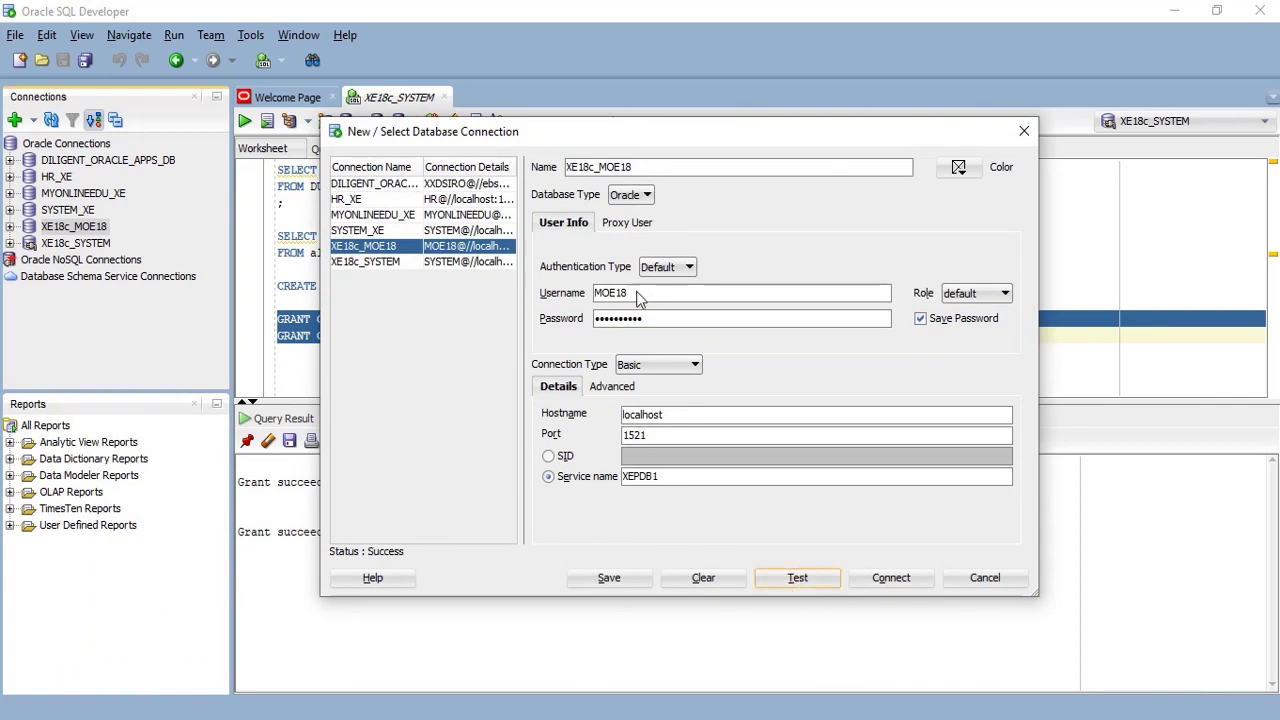
left_click(893, 580)
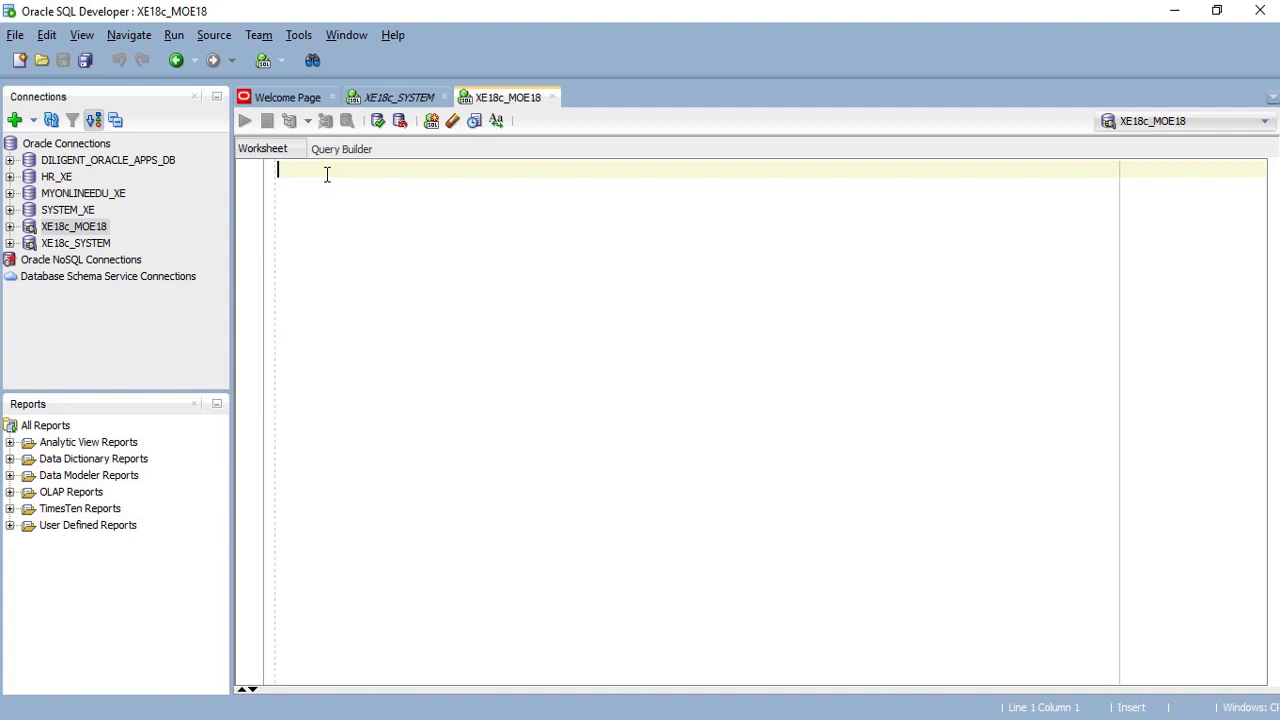
- Paste and run SELECT * FROM all_tables; in the MOE18 worksheet, fetching 100 rows
type("SELECT * FROM all_tables;")
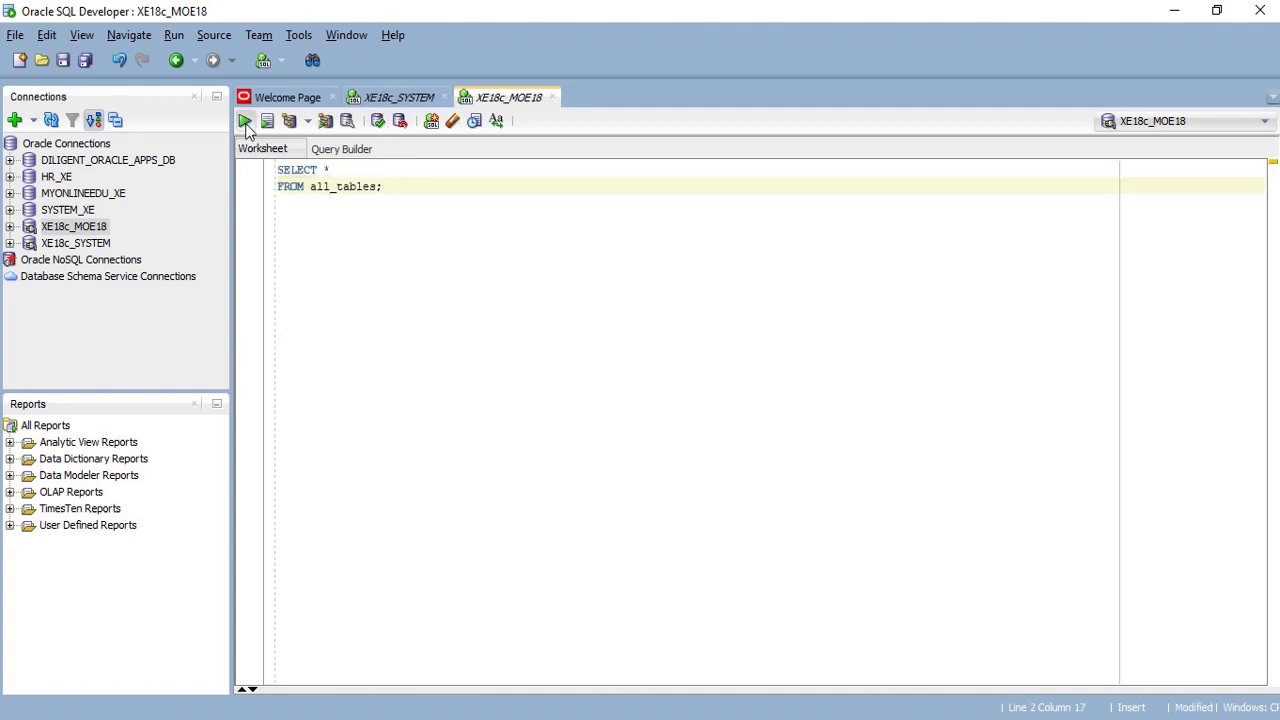
left_click(245, 121)
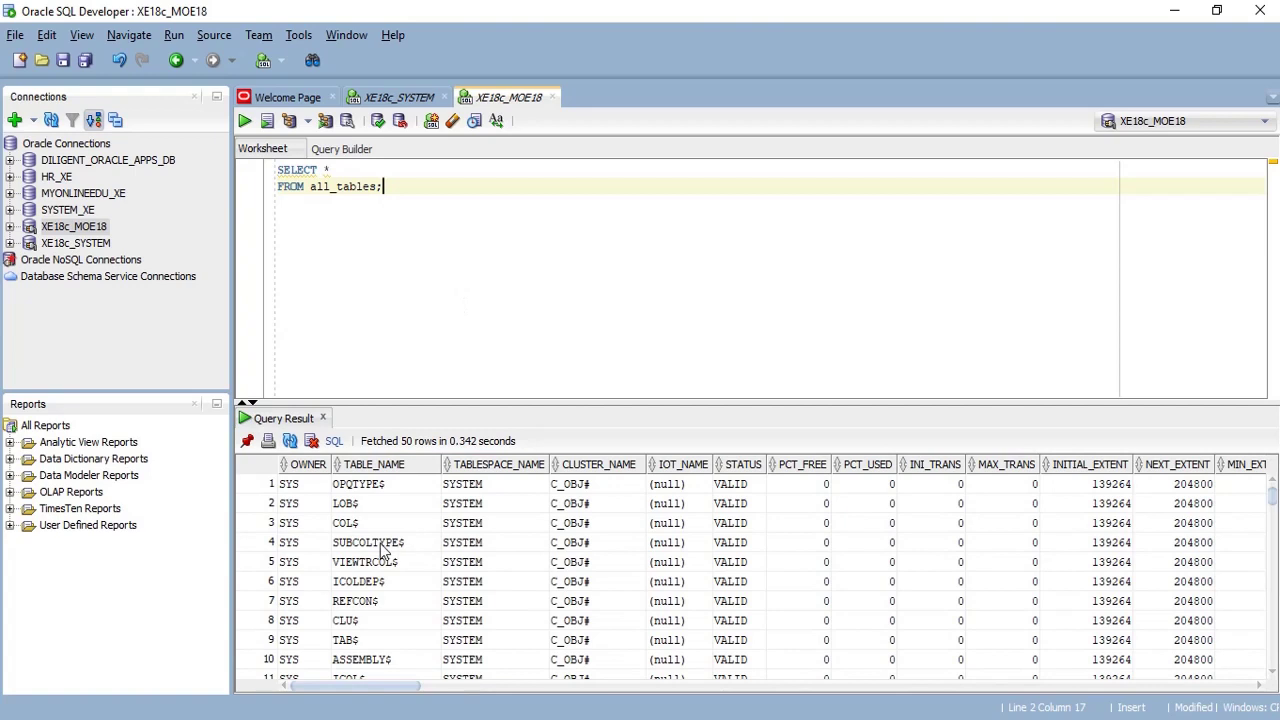
left_click(381, 543)
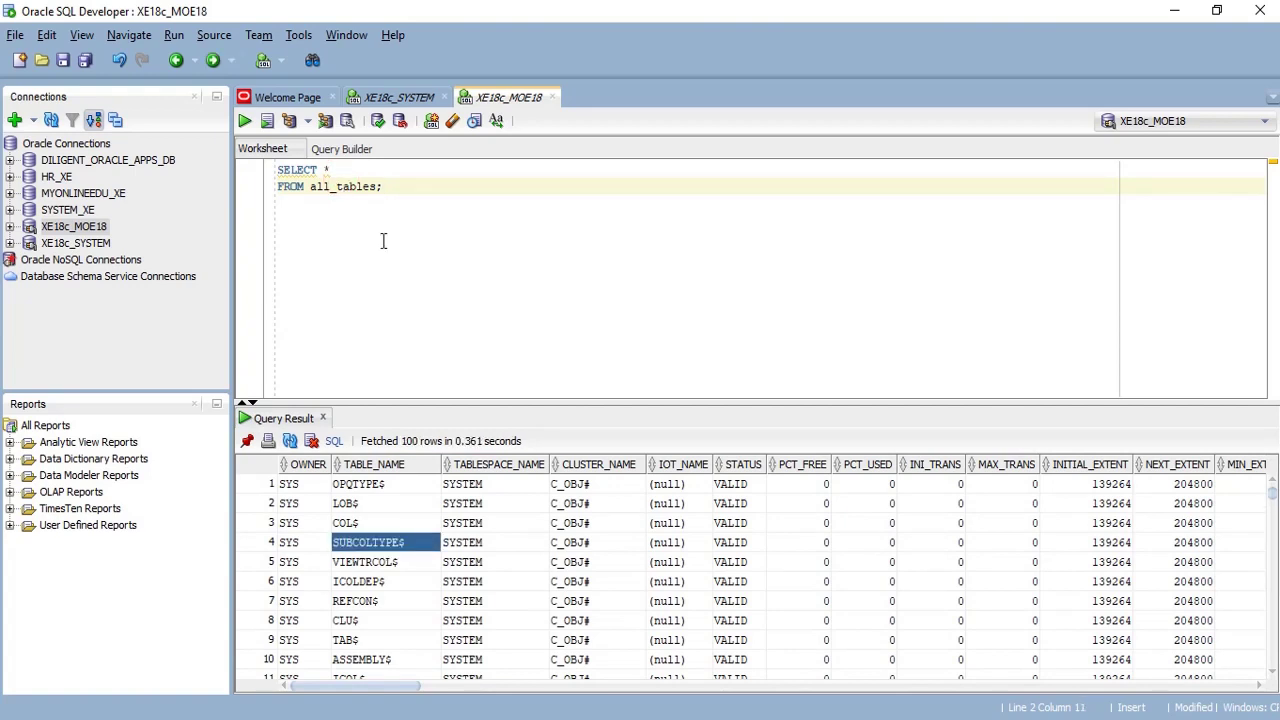